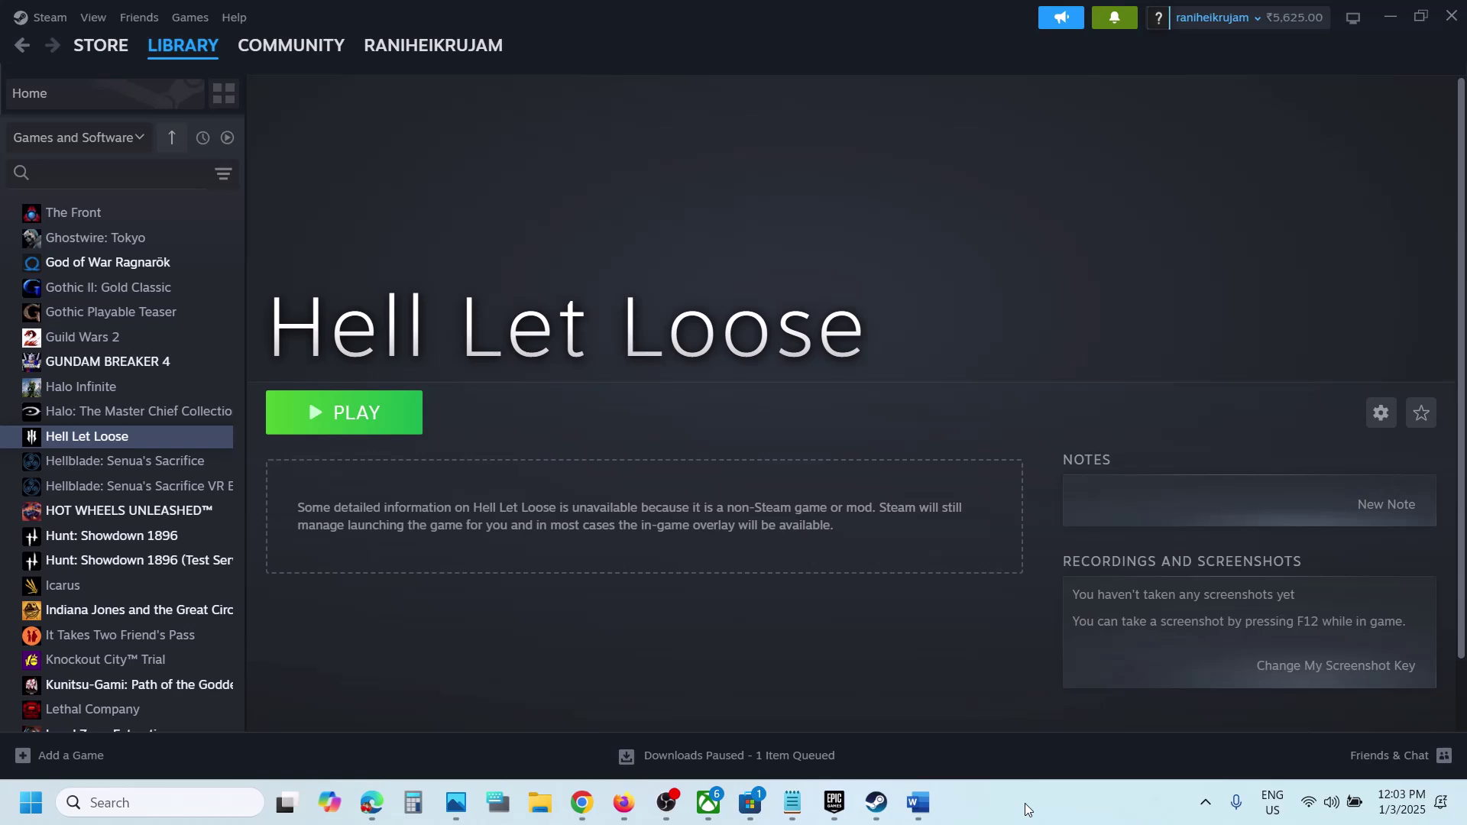
Step: Glance over the notes, the Steam library, a search for 'team' and the Steam menu without changing anything
{"action": "key", "text": "alt+Tab"}
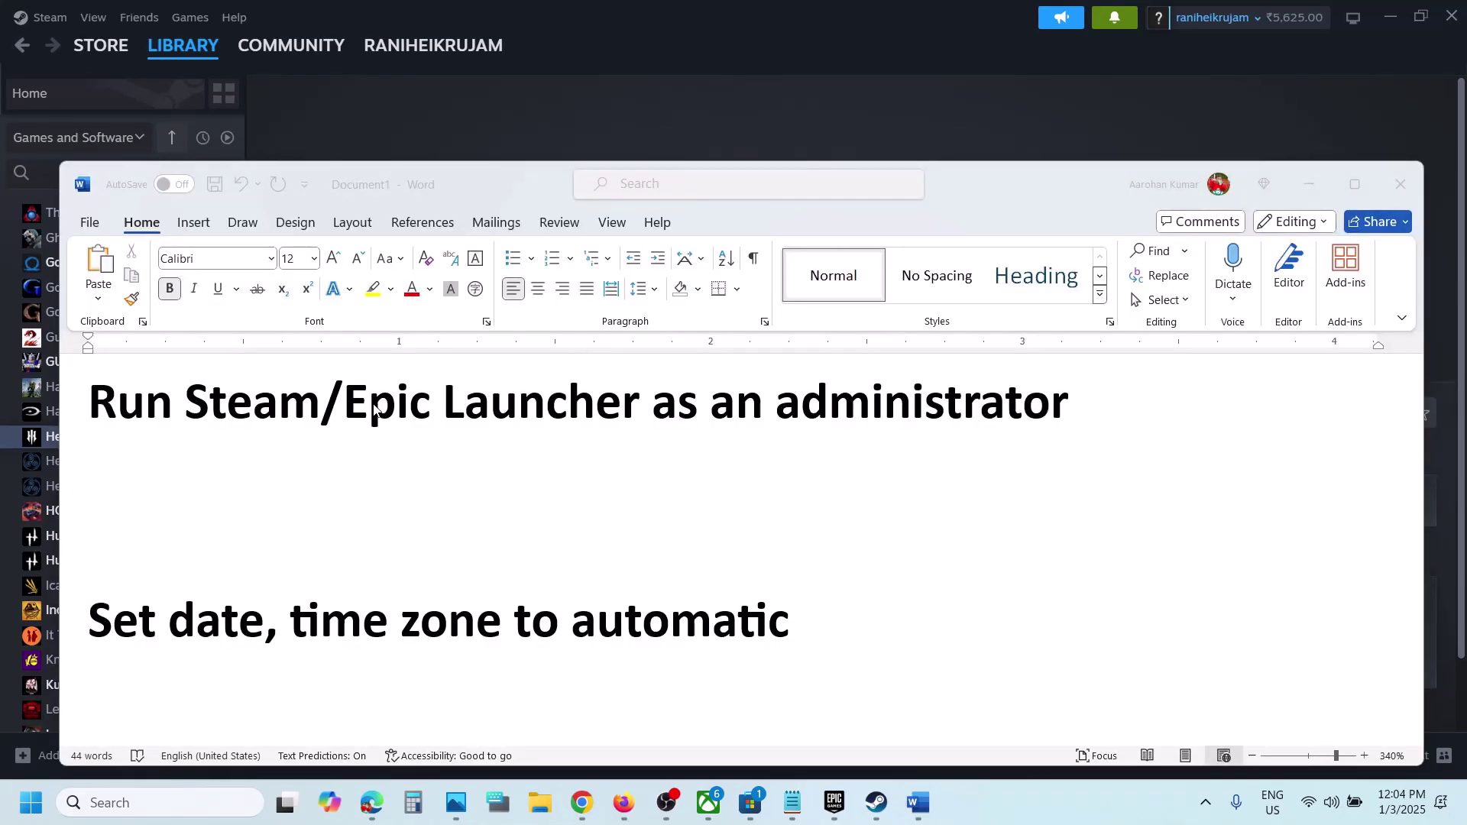
{"action": "left_click", "coordinate": [799, 87]}
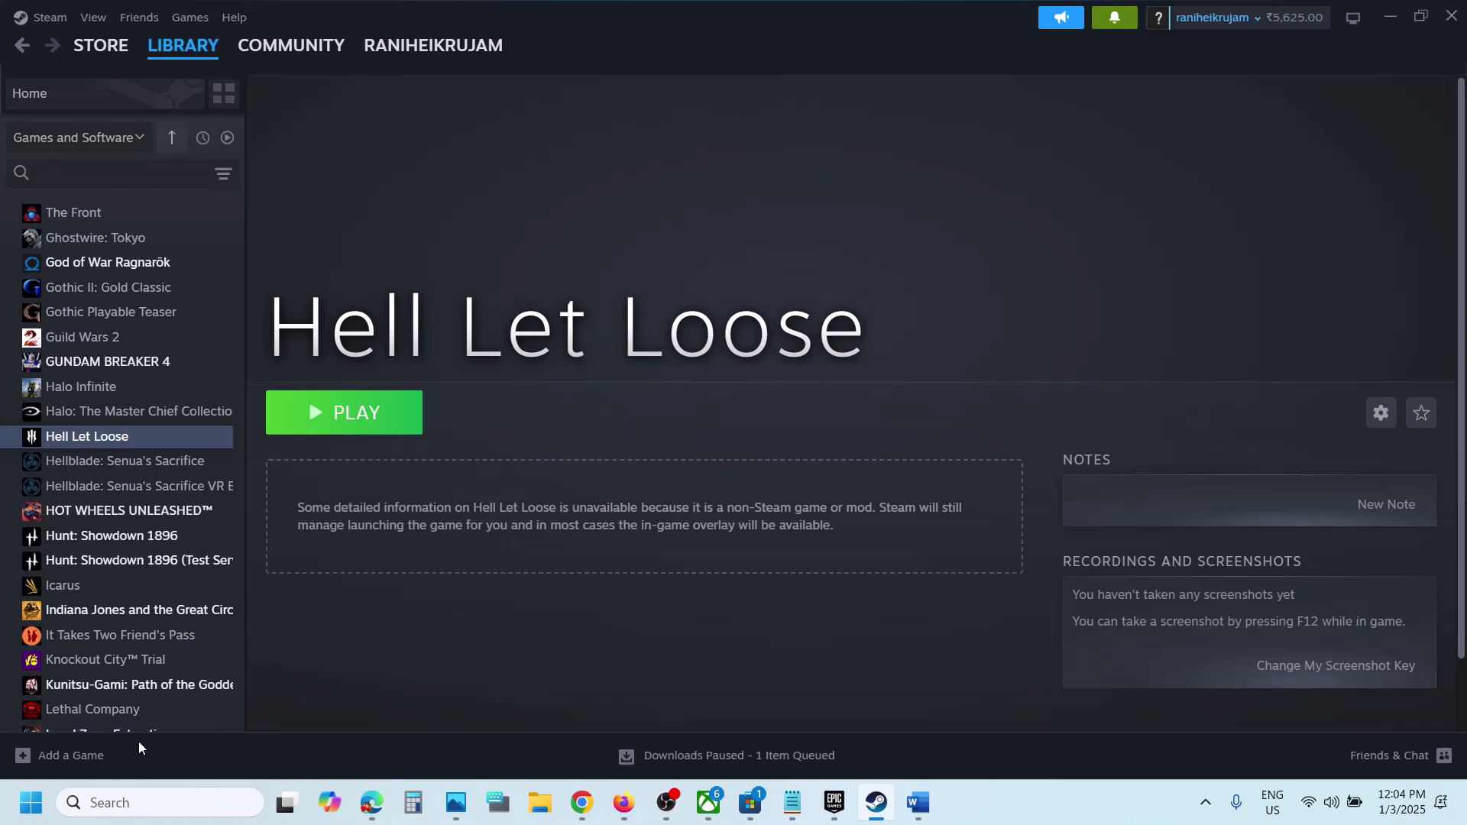
{"action": "left_click", "coordinate": [115, 799]}
{"action": "type", "text": "team"}
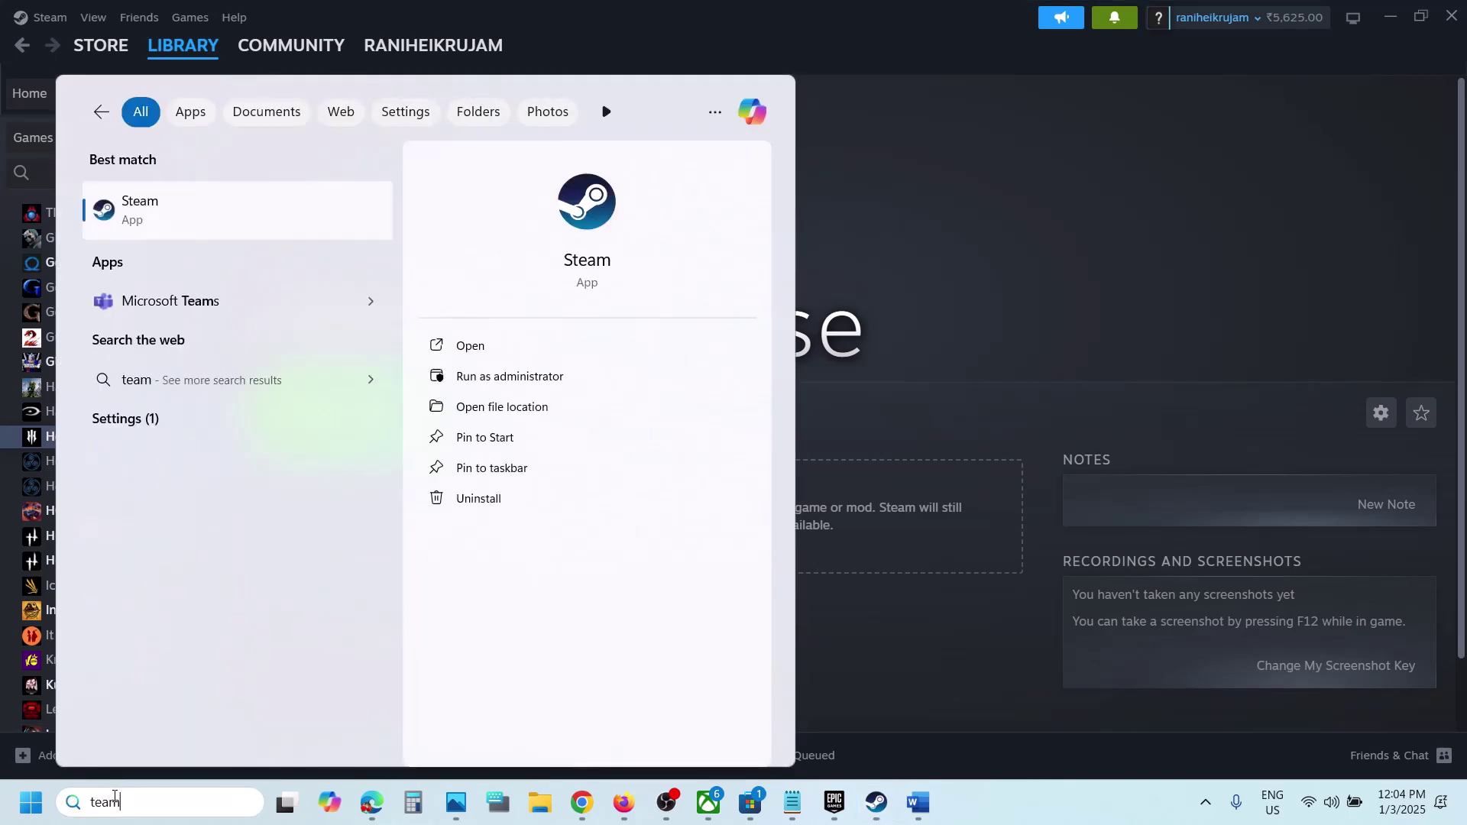
{"action": "left_click", "coordinate": [1316, 72]}
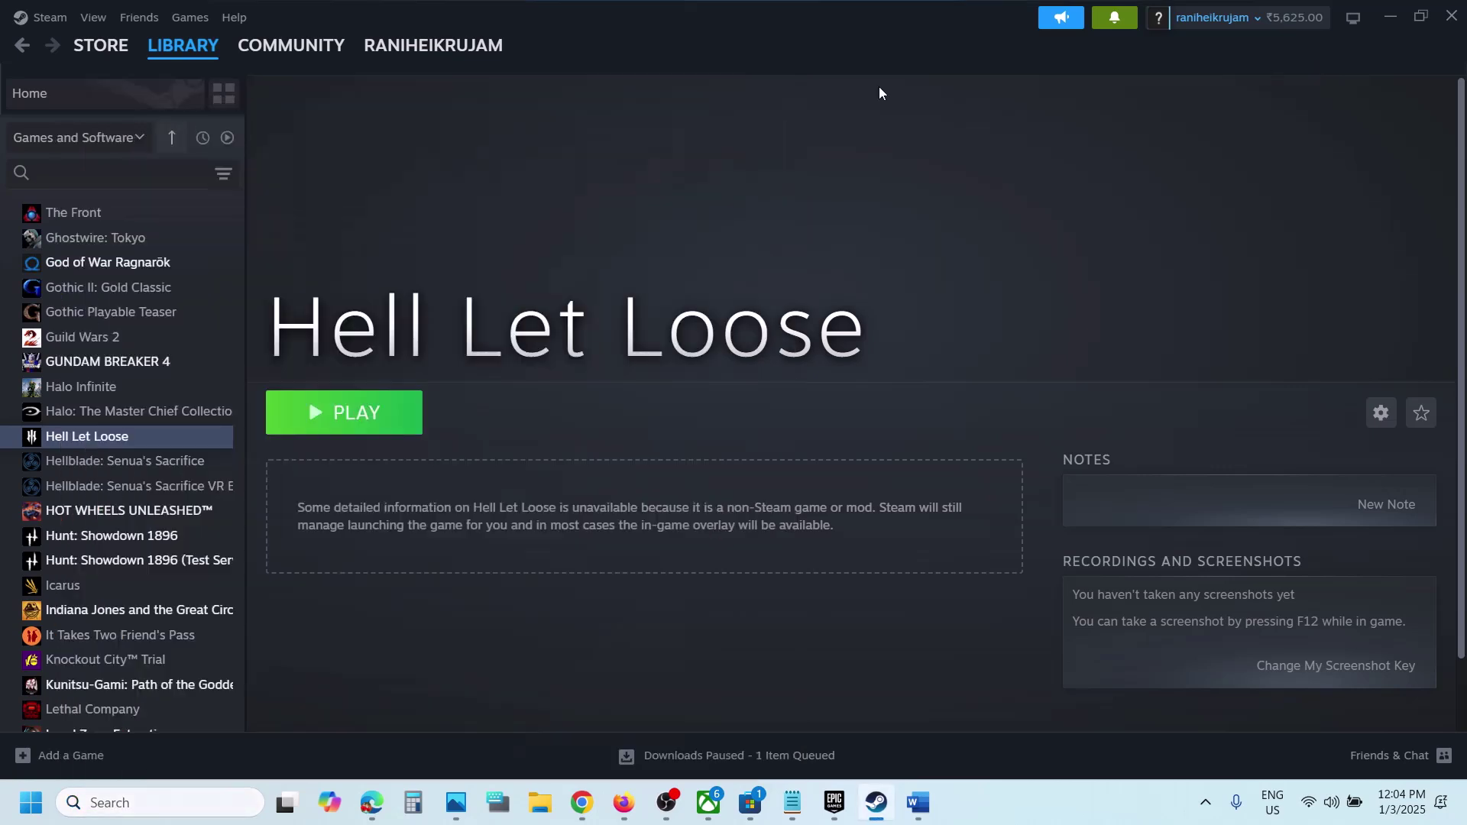
{"action": "left_click", "coordinate": [48, 28]}
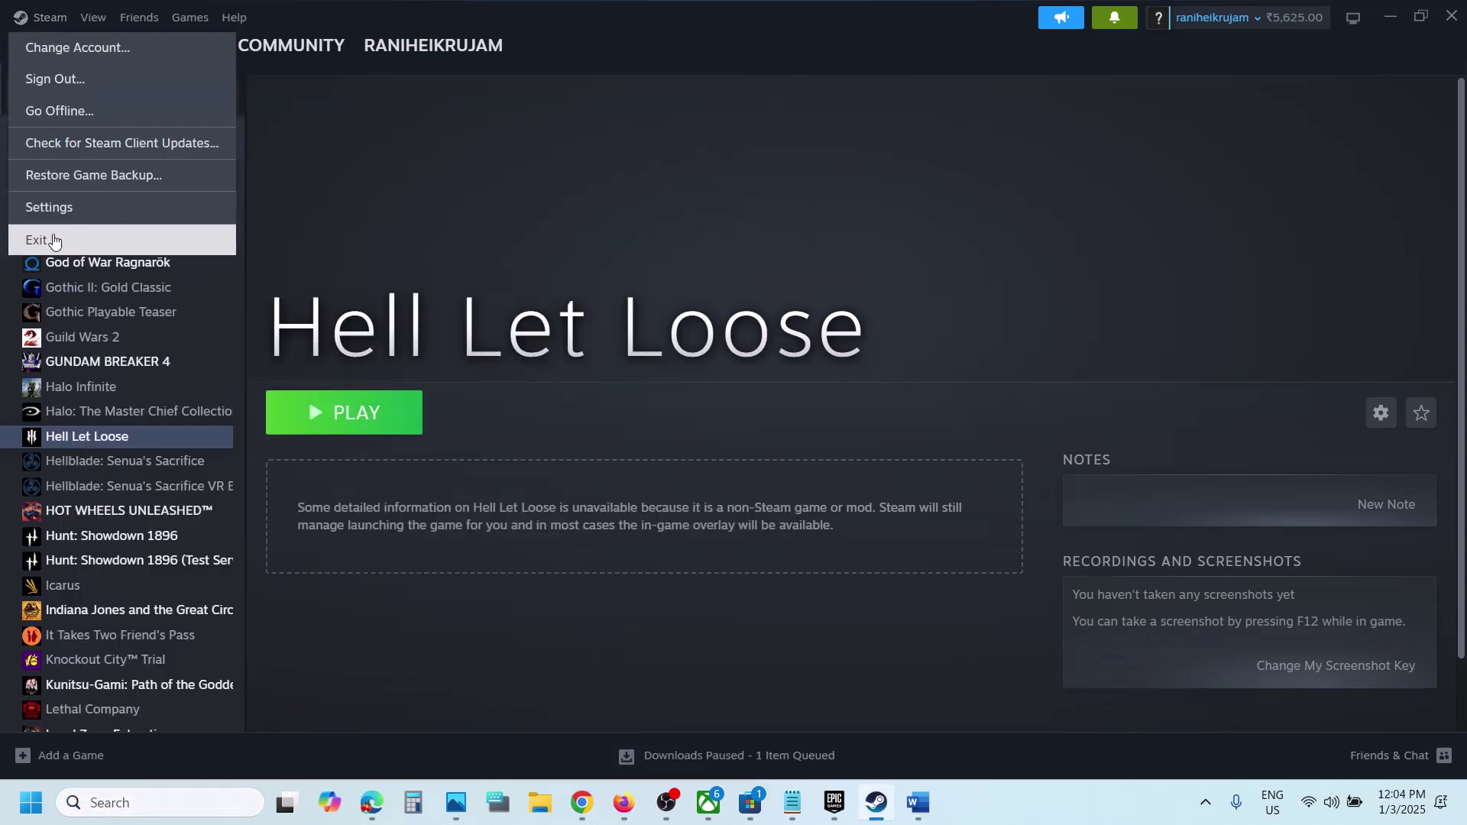
{"action": "left_click", "coordinate": [753, 249]}
Step: Switch to the Epic library, then choose Exit on the Epic tray icon
{"action": "left_click", "coordinate": [833, 803]}
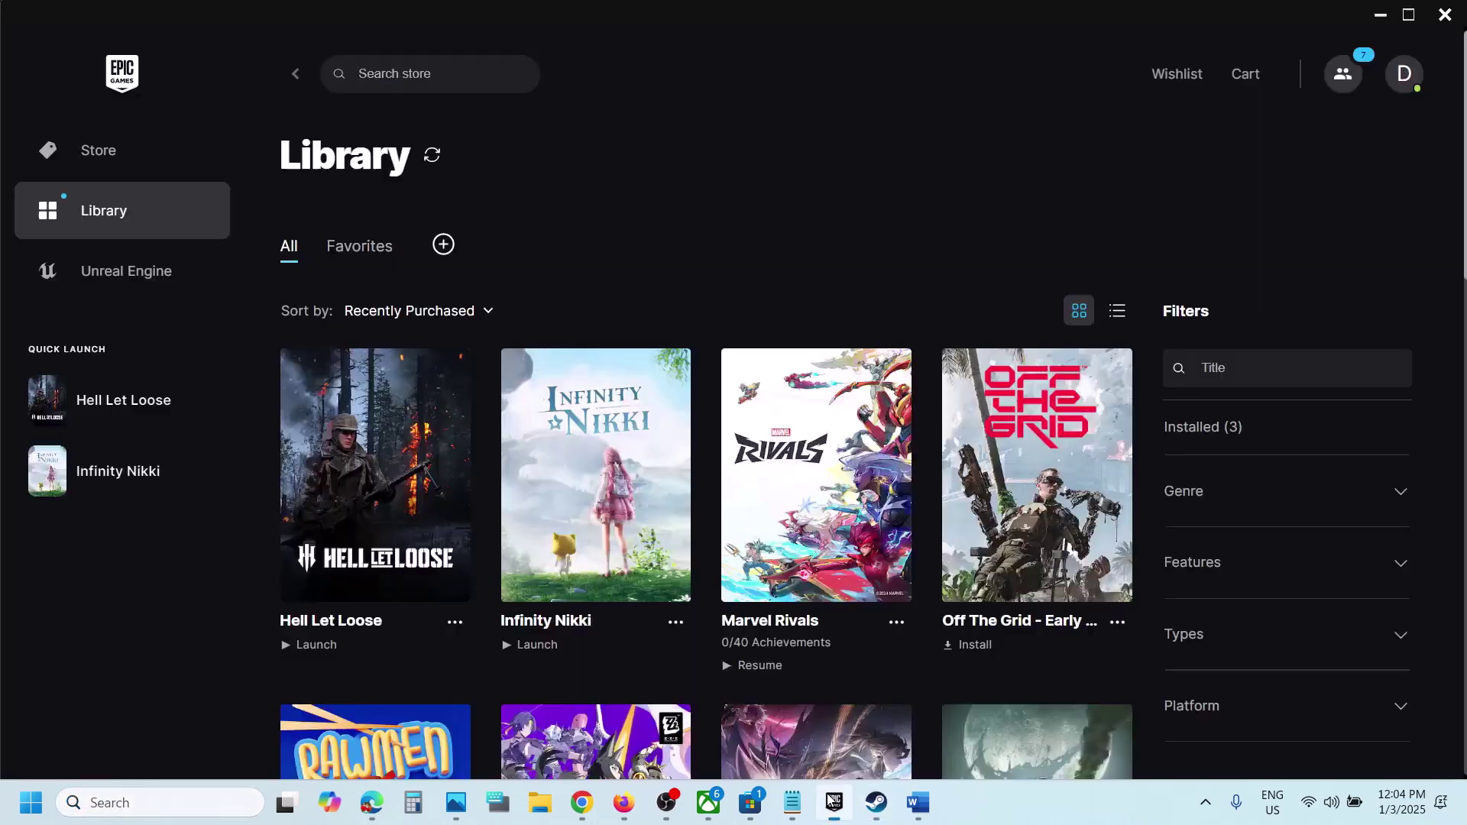
{"action": "left_click", "coordinate": [1206, 803]}
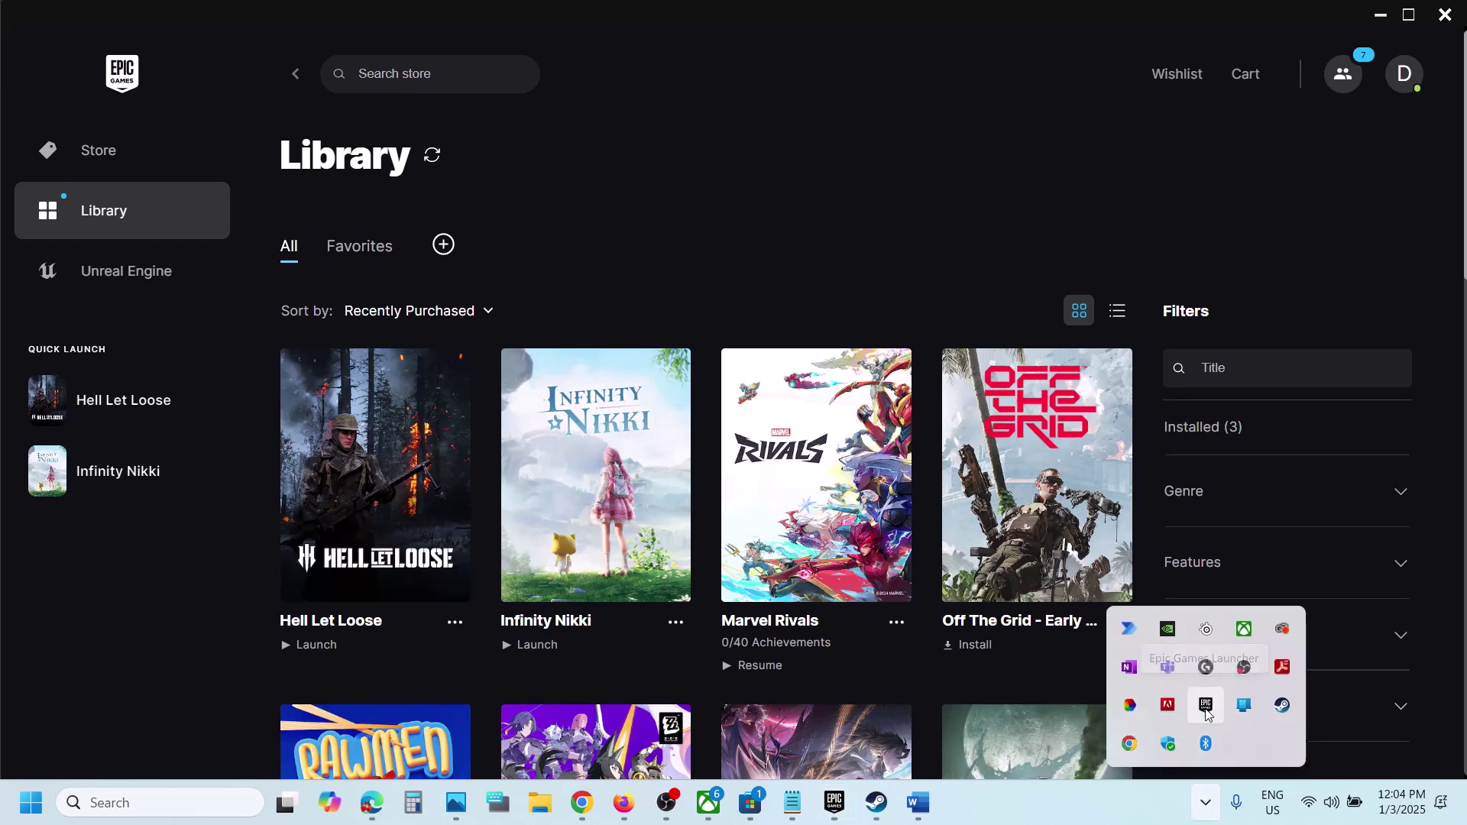
{"action": "right_click", "coordinate": [1206, 709]}
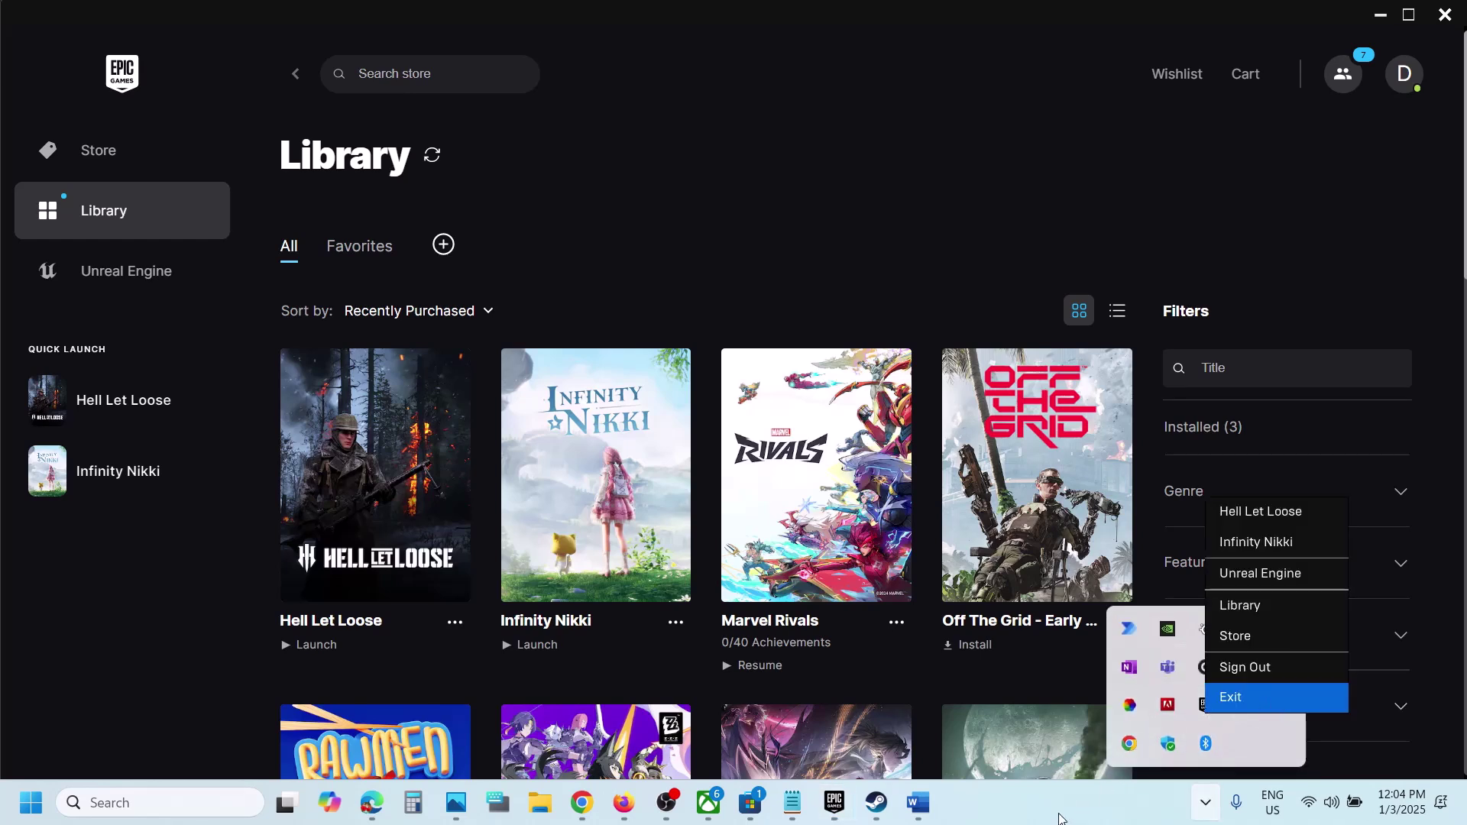
{"action": "left_click", "coordinate": [1271, 704]}
{"action": "left_click", "coordinate": [182, 795]}
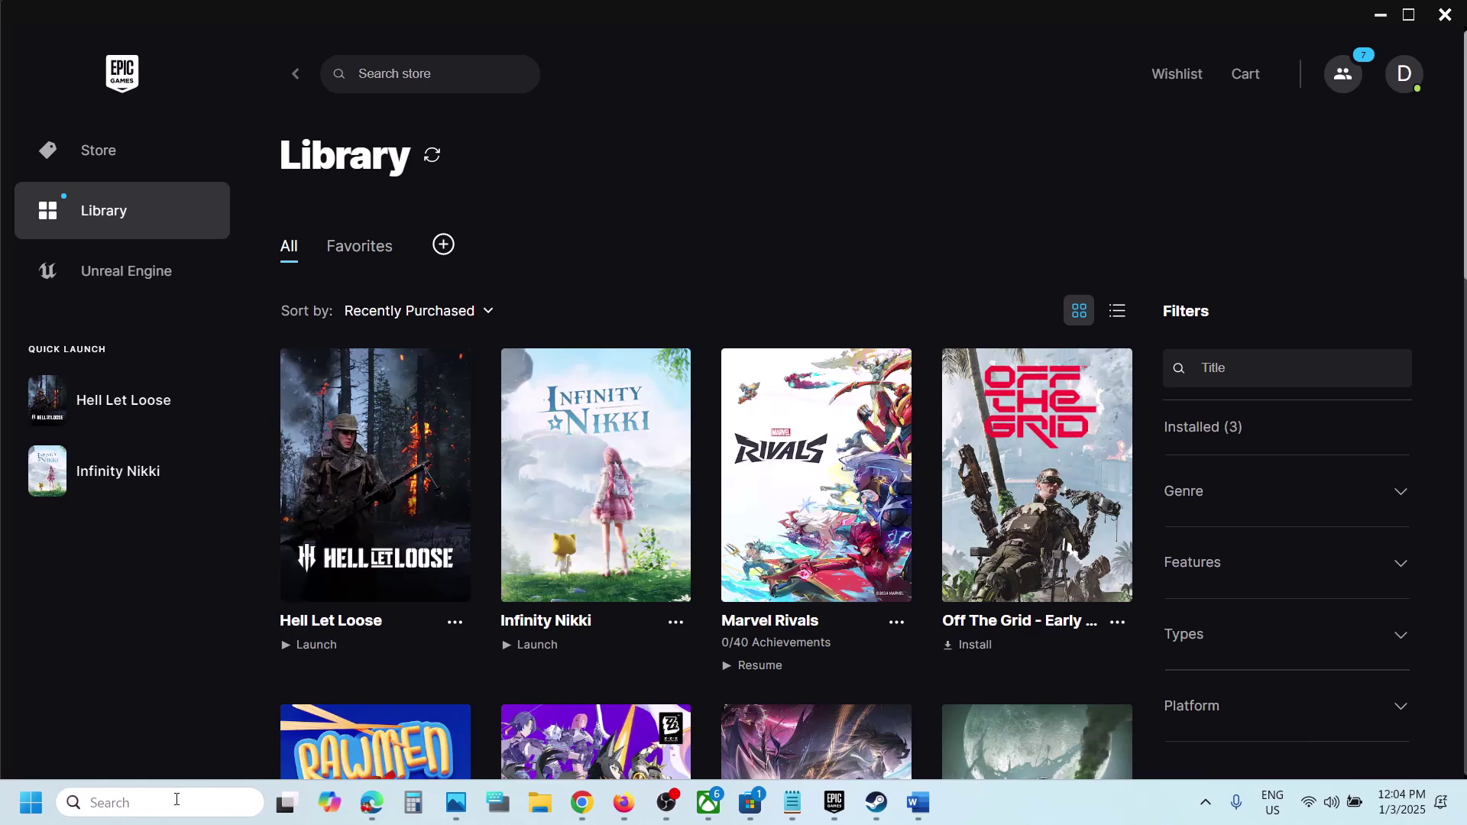
{"action": "type", "text": "steam"}
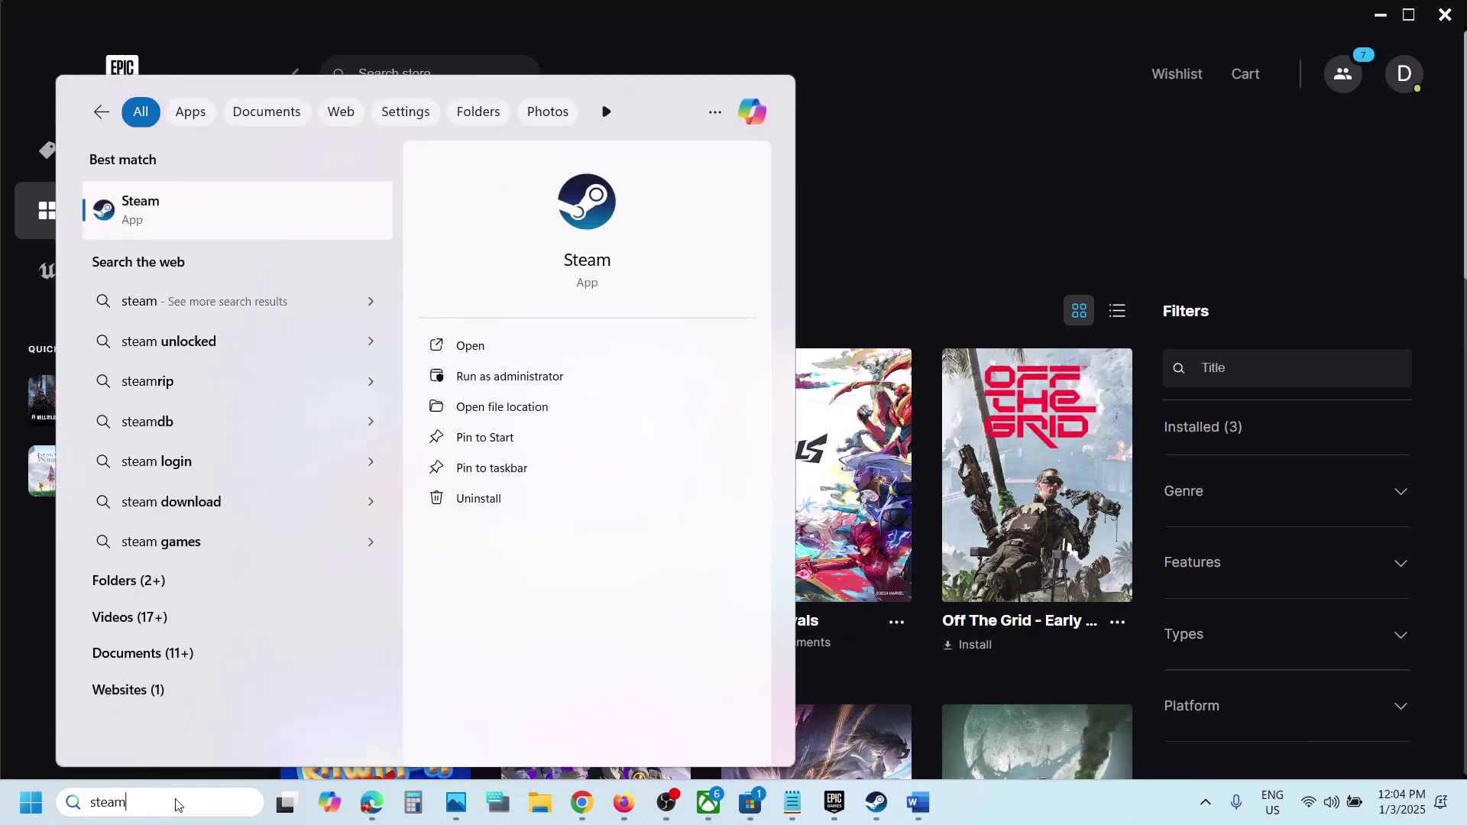
{"action": "right_click", "coordinate": [158, 215]}
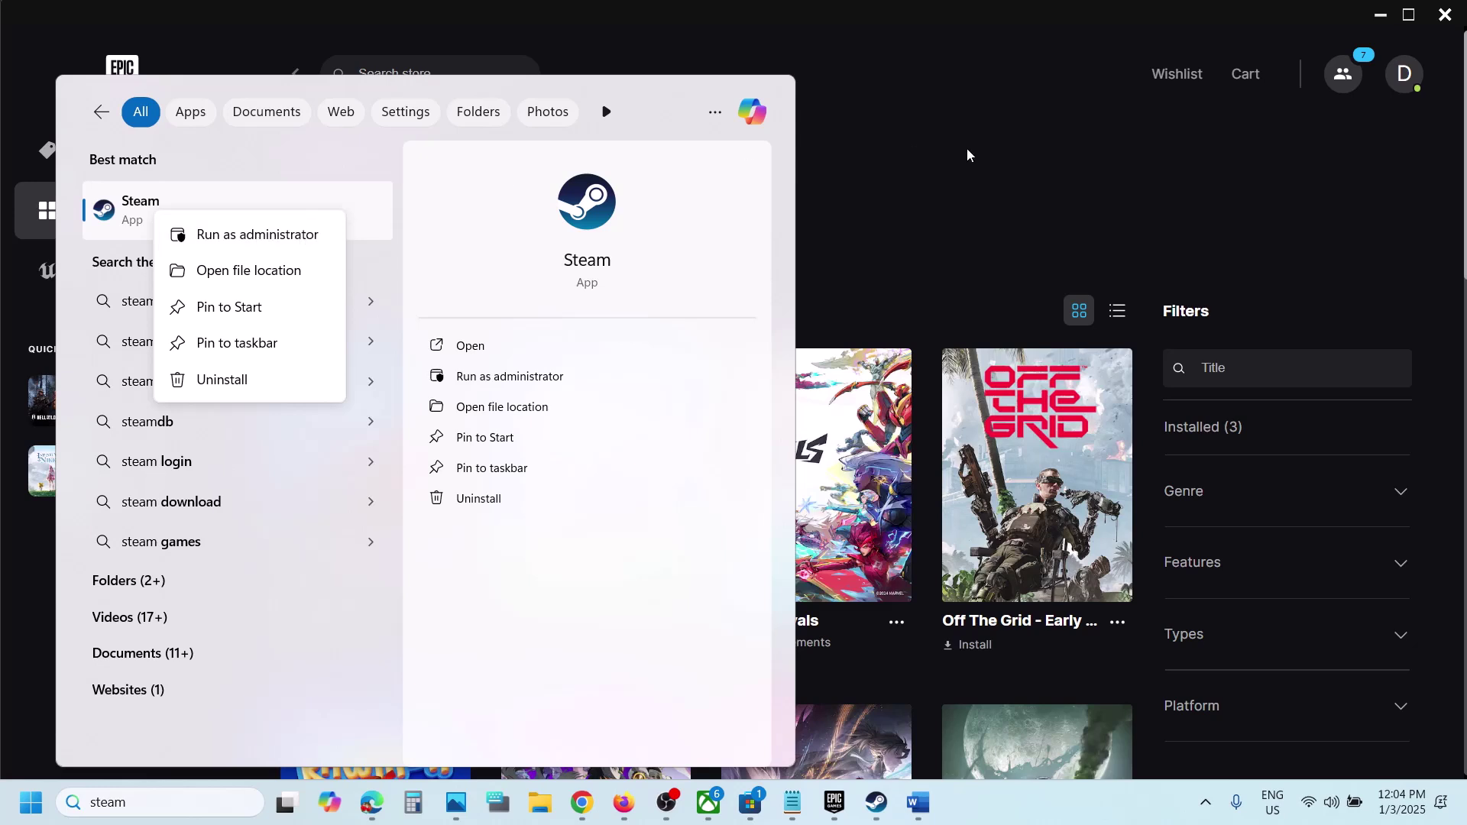
{"action": "left_click", "coordinate": [149, 801]}
{"action": "double_click", "coordinate": [148, 801]}
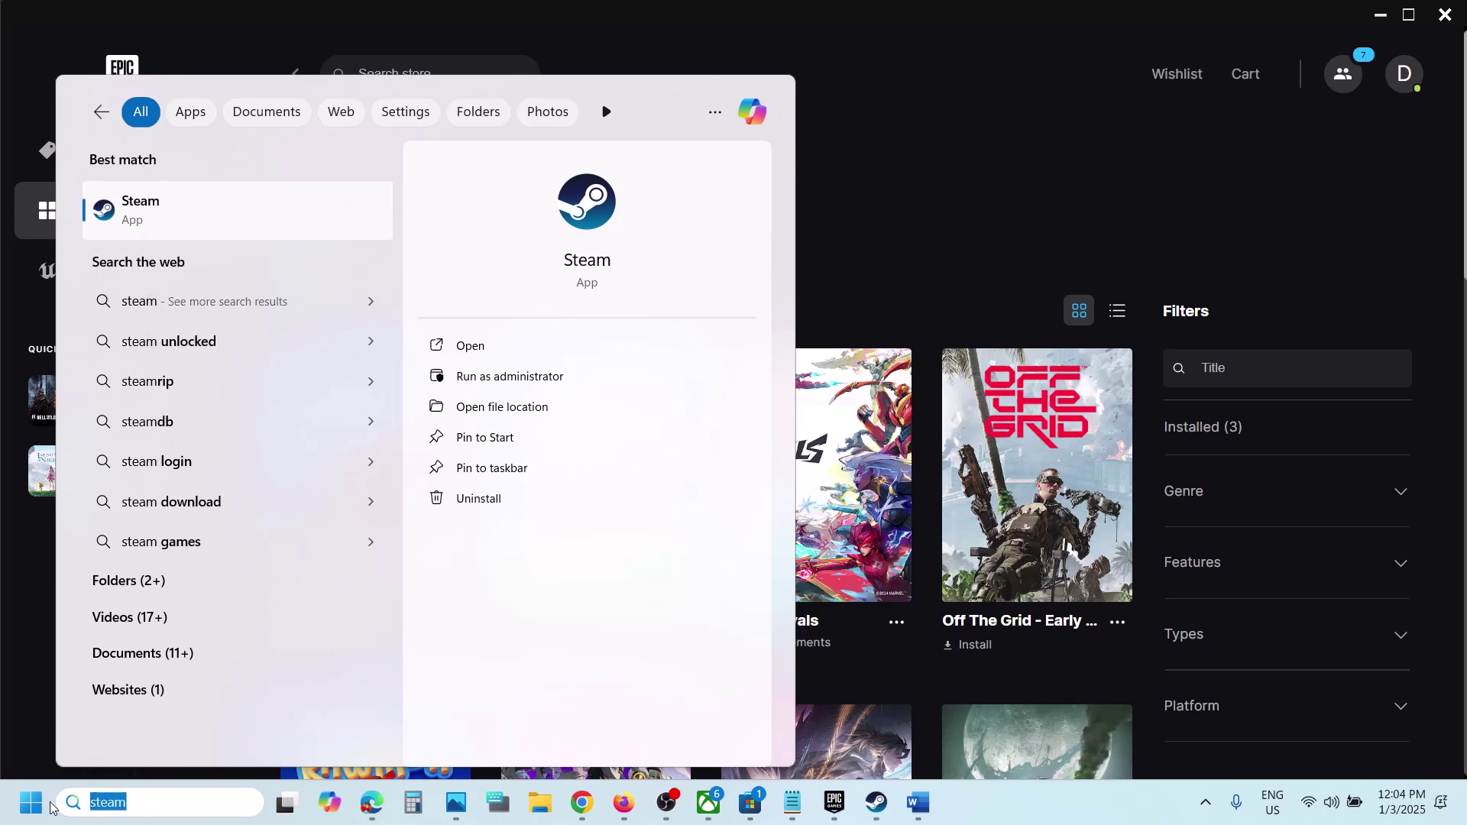
{"action": "type", "text": "epic"}
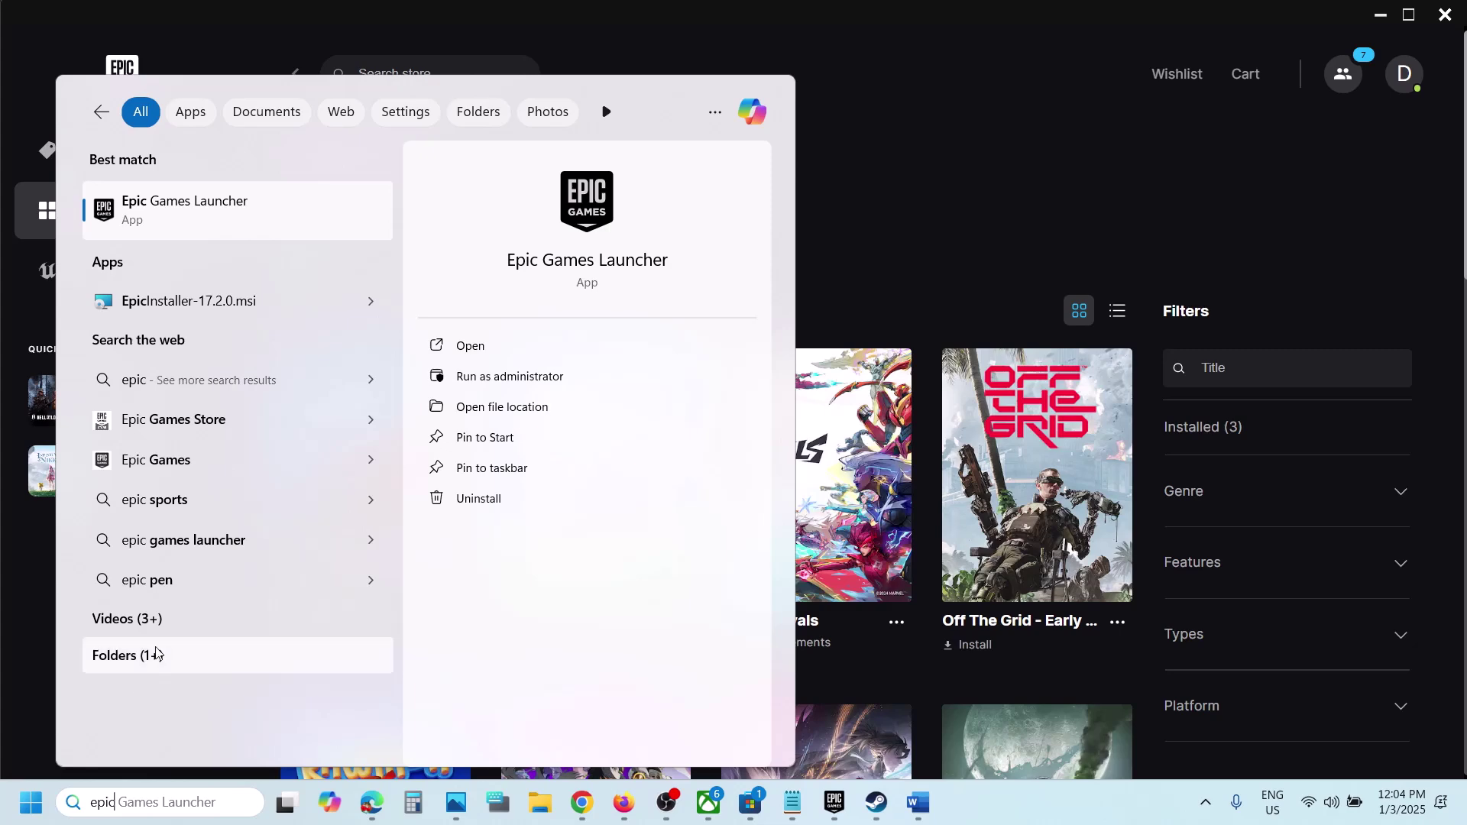
{"action": "right_click", "coordinate": [222, 222]}
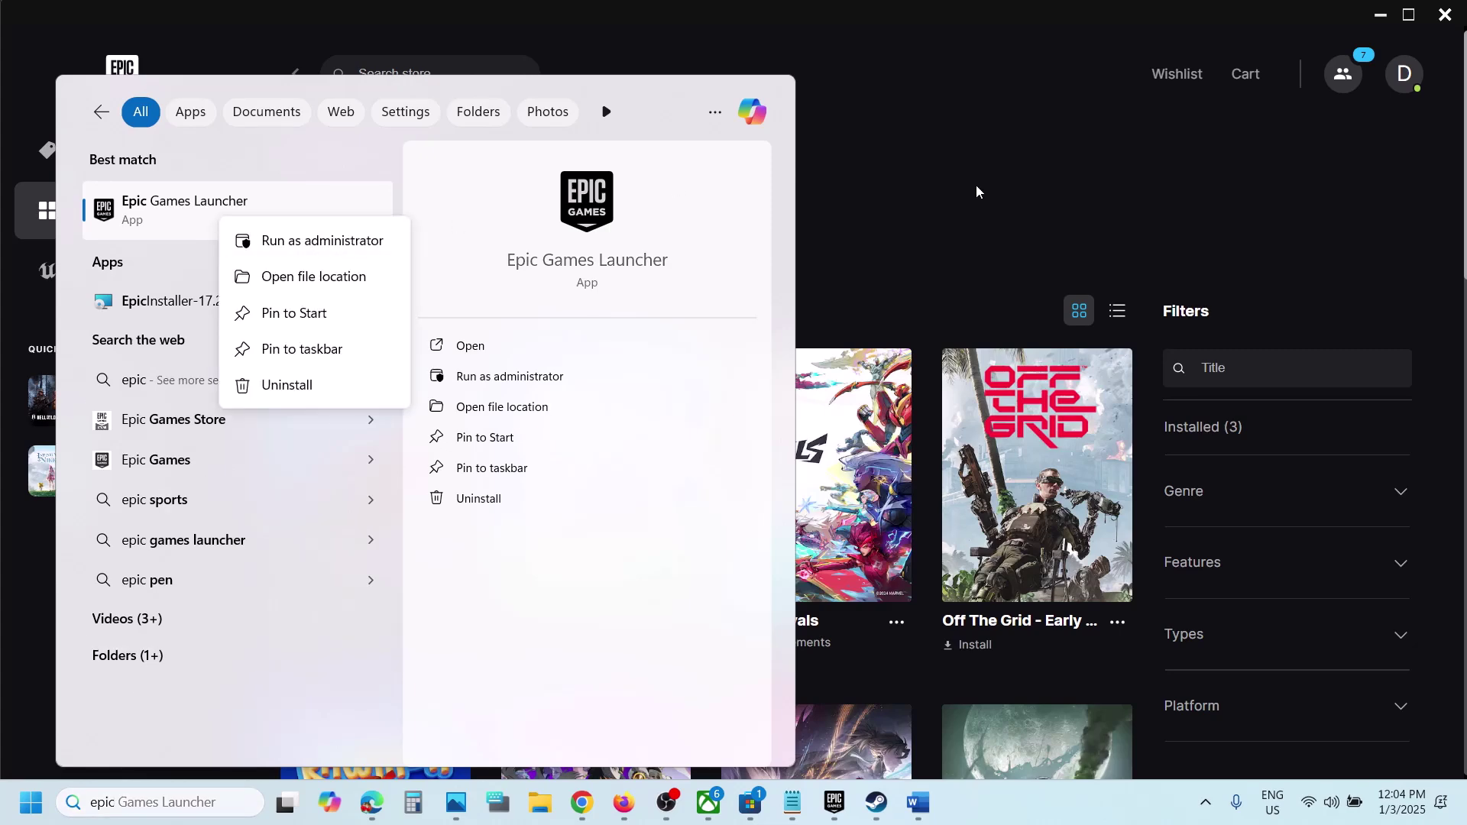
{"action": "key", "text": "Escape"}
{"action": "key", "text": "Escape"}
{"action": "left_click", "coordinate": [917, 802]}
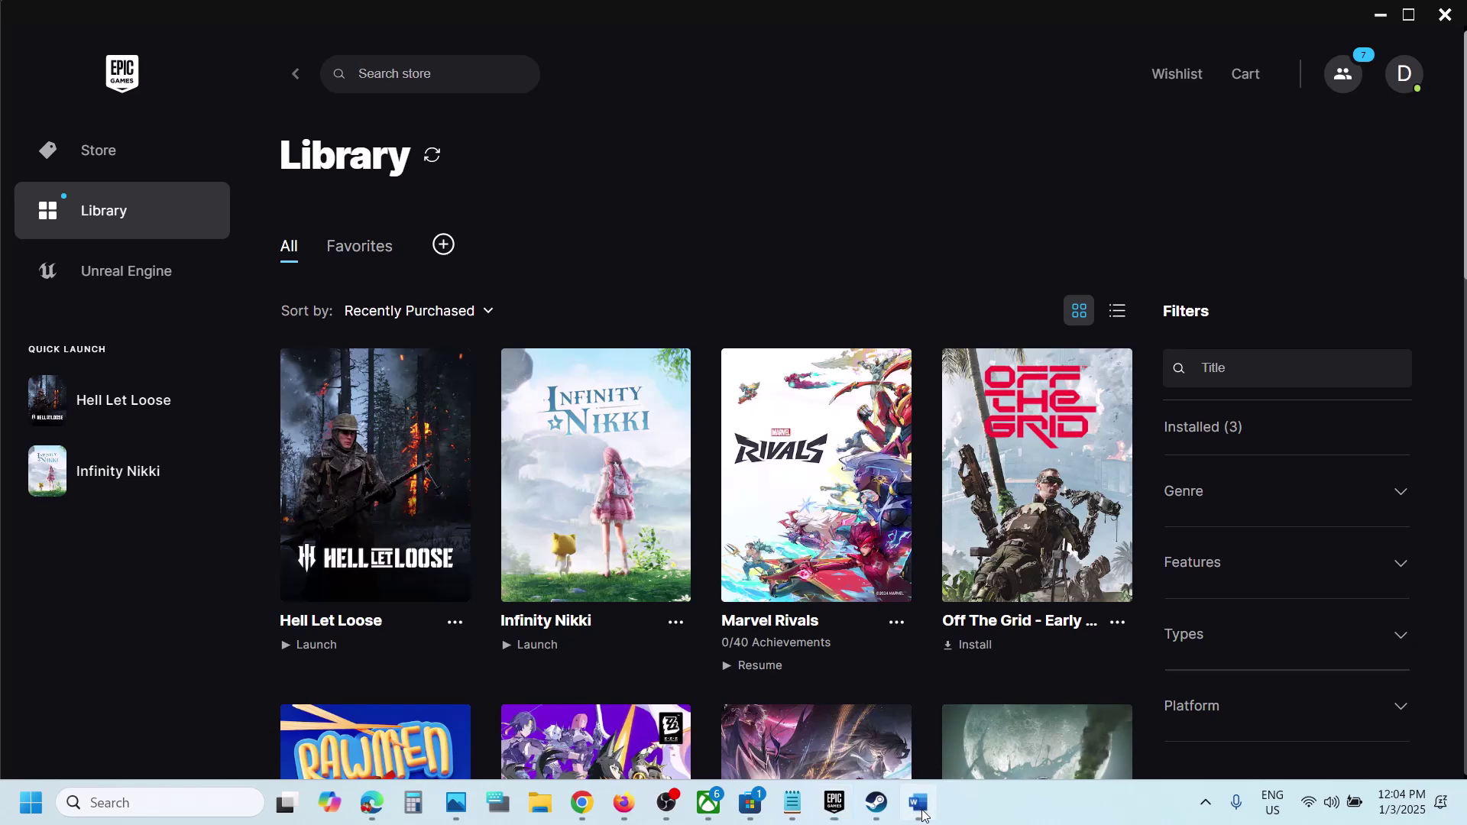
{"action": "left_click_drag", "start_coordinate": [201, 624], "coordinate": [750, 631]}
{"action": "left_click", "coordinate": [892, 126]}
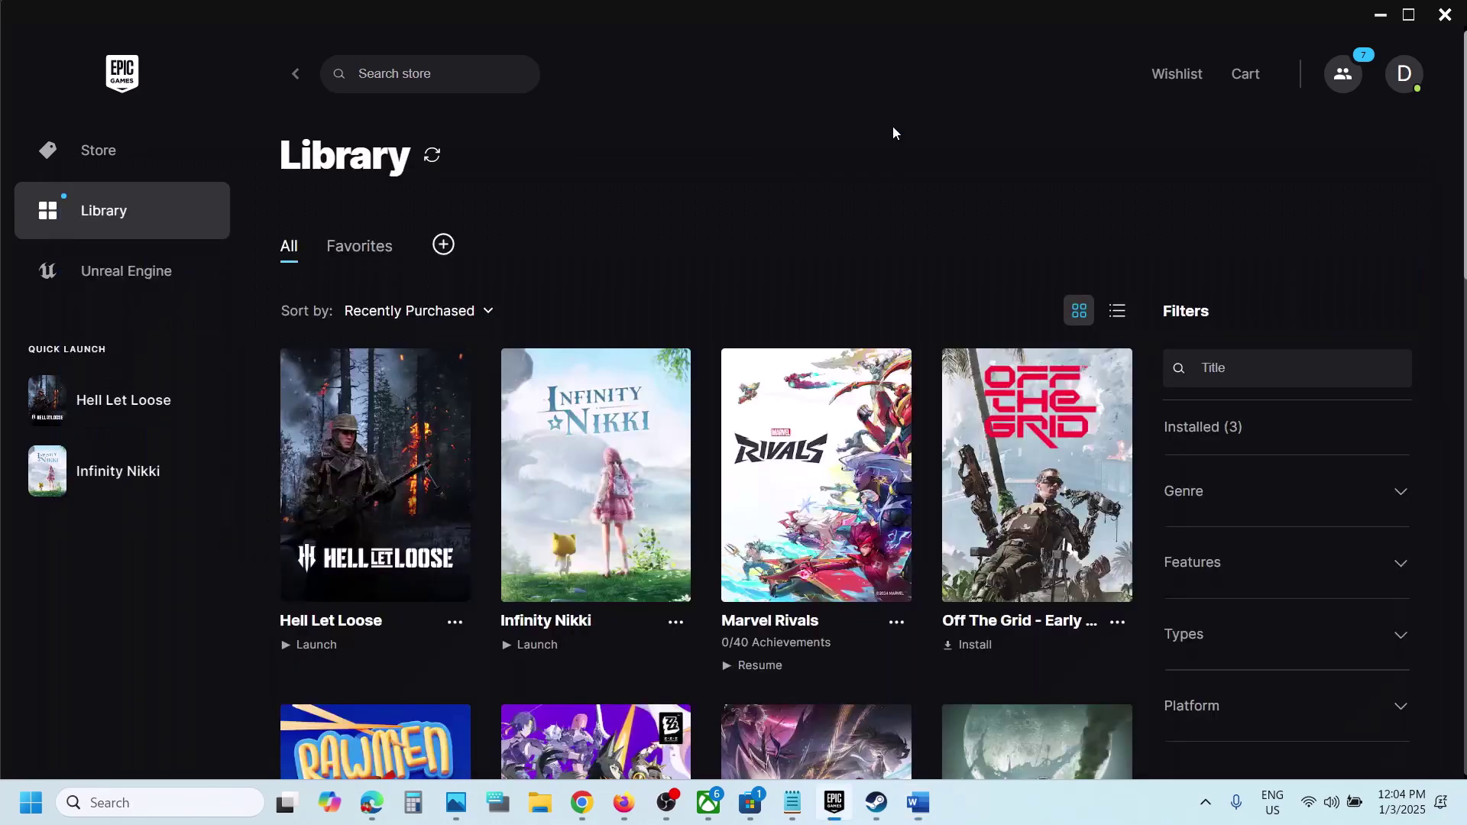
Step: In Settings > Time & language > Date & time, sync the clock now (12:05:04 PM)
{"action": "key", "text": "super+i"}
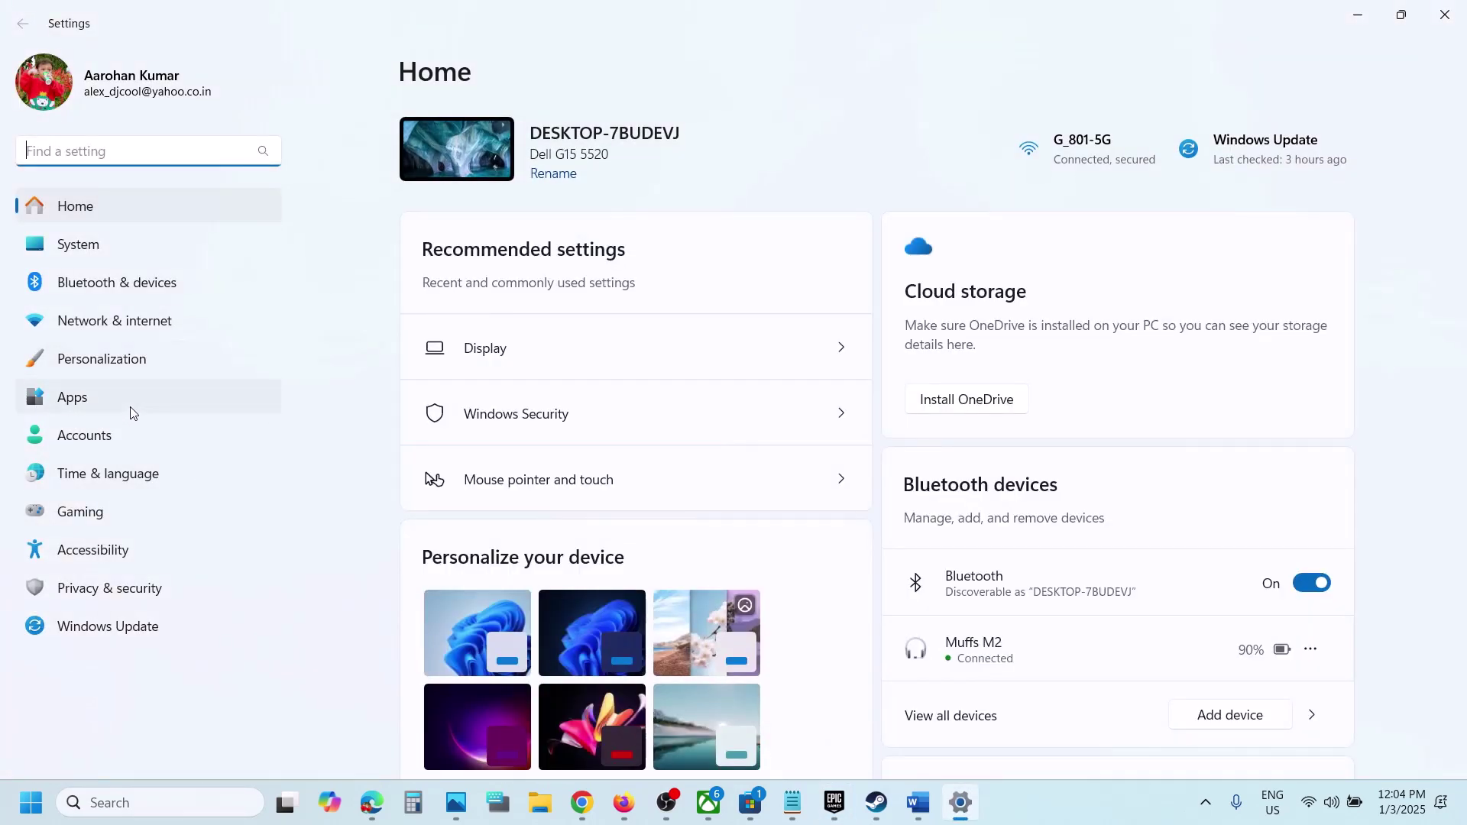
{"action": "left_click", "coordinate": [92, 479]}
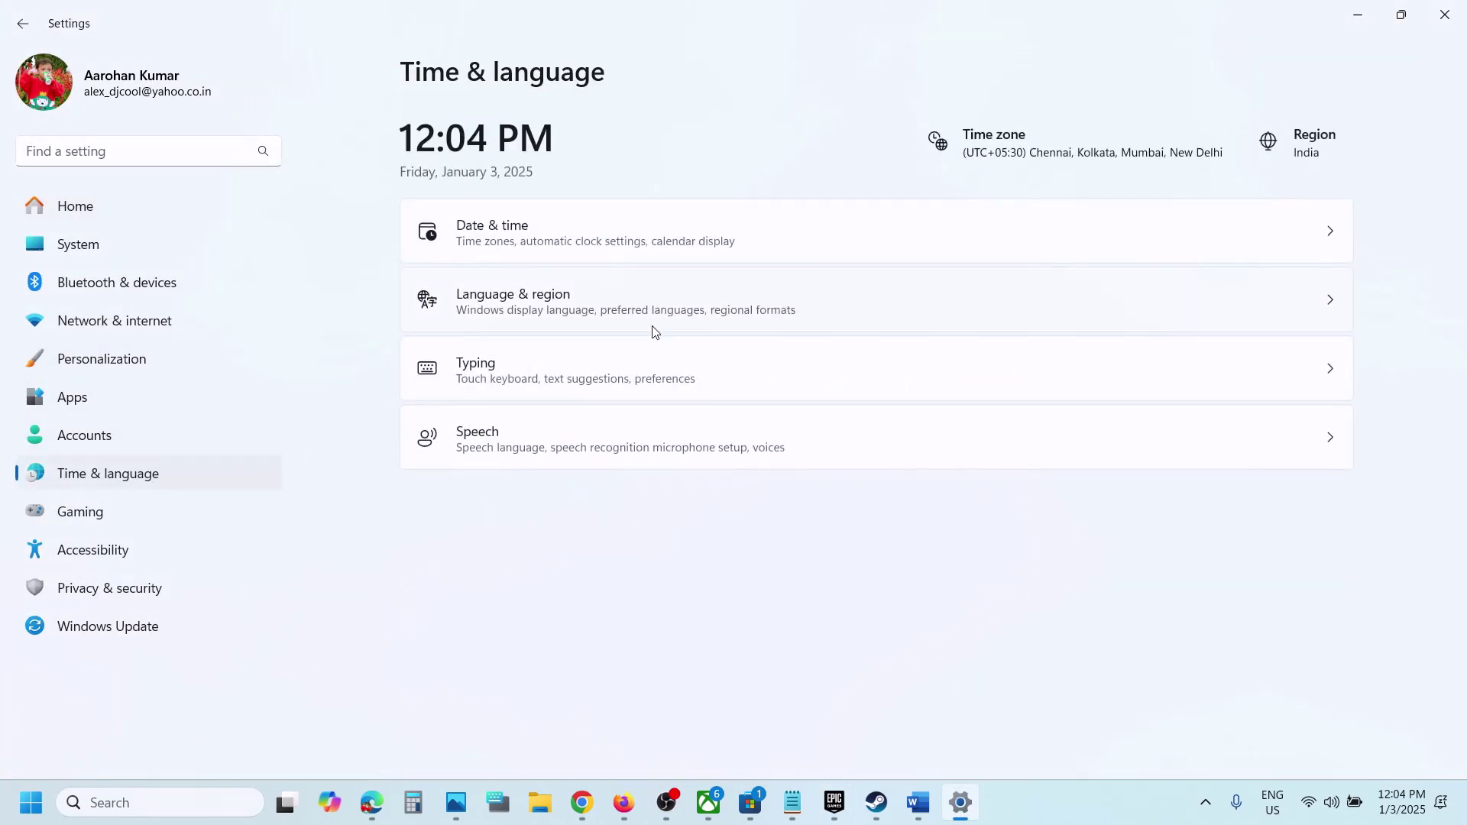
{"action": "left_click", "coordinate": [535, 235]}
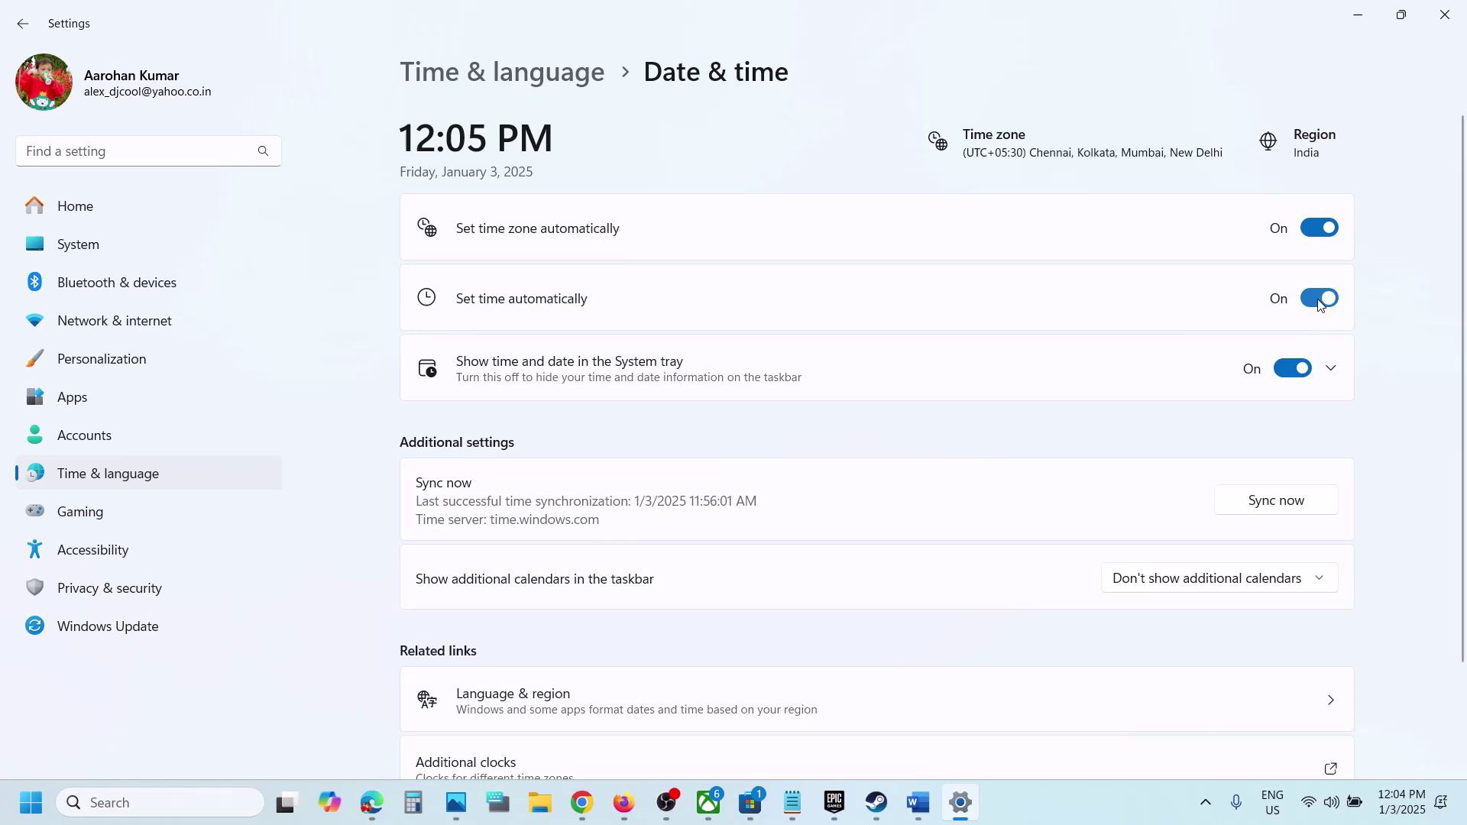
{"action": "scroll", "coordinate": [964, 415], "scroll_direction": "down", "scroll_amount": 2}
{"action": "scroll", "coordinate": [669, 655], "scroll_direction": "down", "scroll_amount": 1}
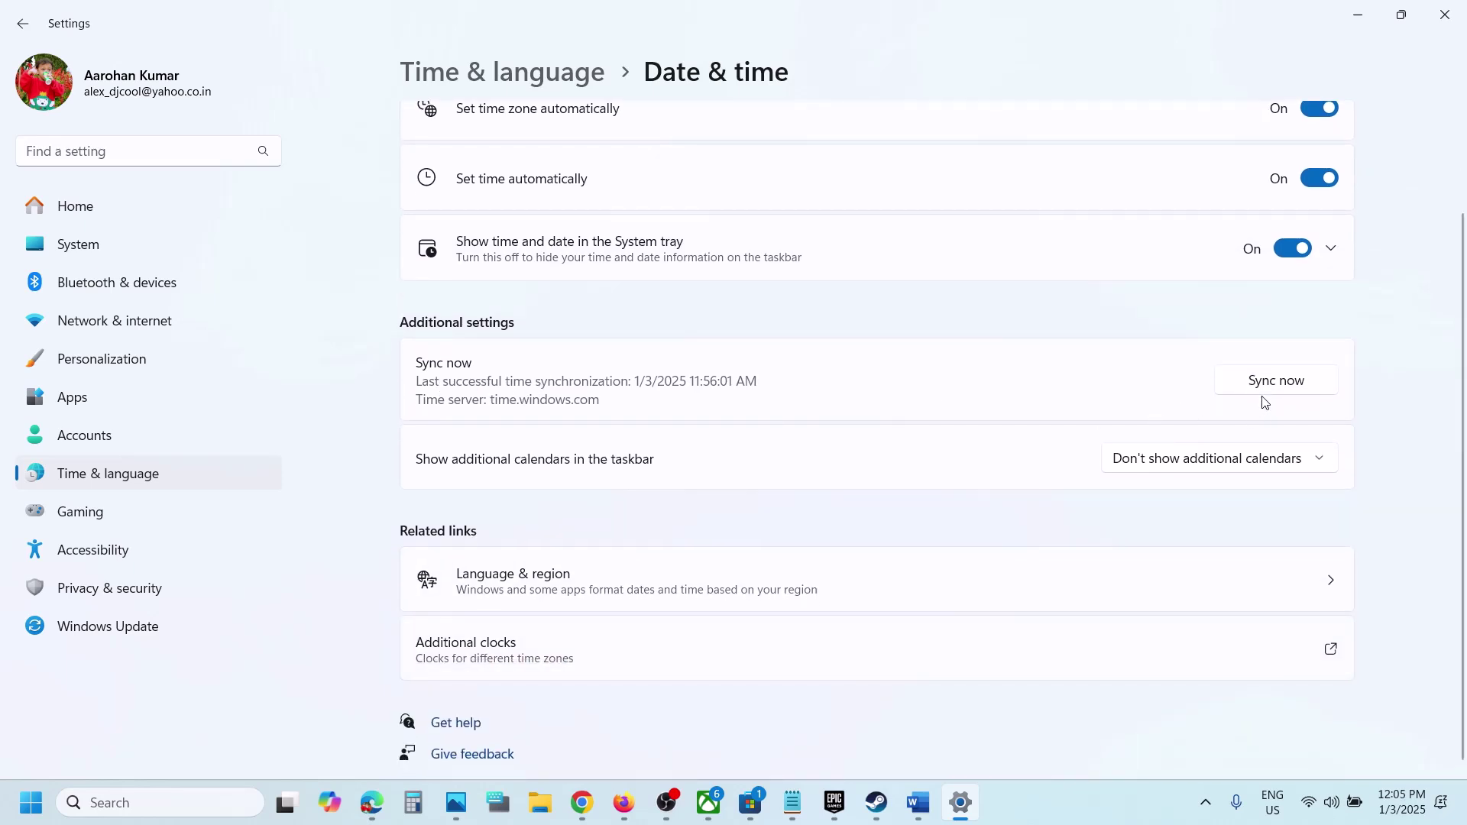
{"action": "left_click", "coordinate": [1277, 383]}
{"action": "scroll", "coordinate": [1078, 337], "scroll_direction": "up", "scroll_amount": 2}
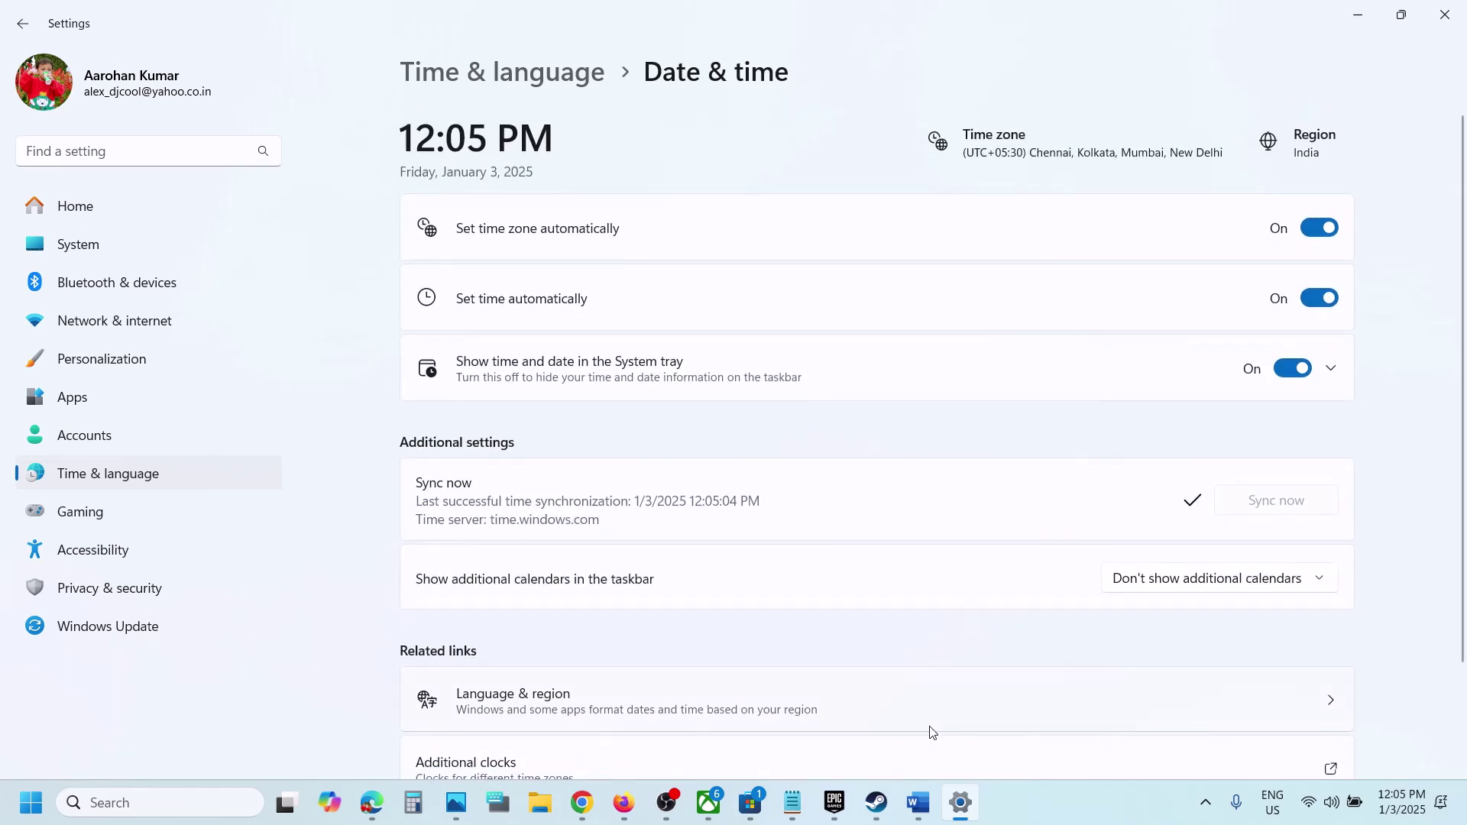
Step: Review the notes step about setting the time back a day, then minimize Word
{"action": "left_click", "coordinate": [914, 806]}
{"action": "scroll", "coordinate": [434, 643], "scroll_direction": "down", "scroll_amount": 4}
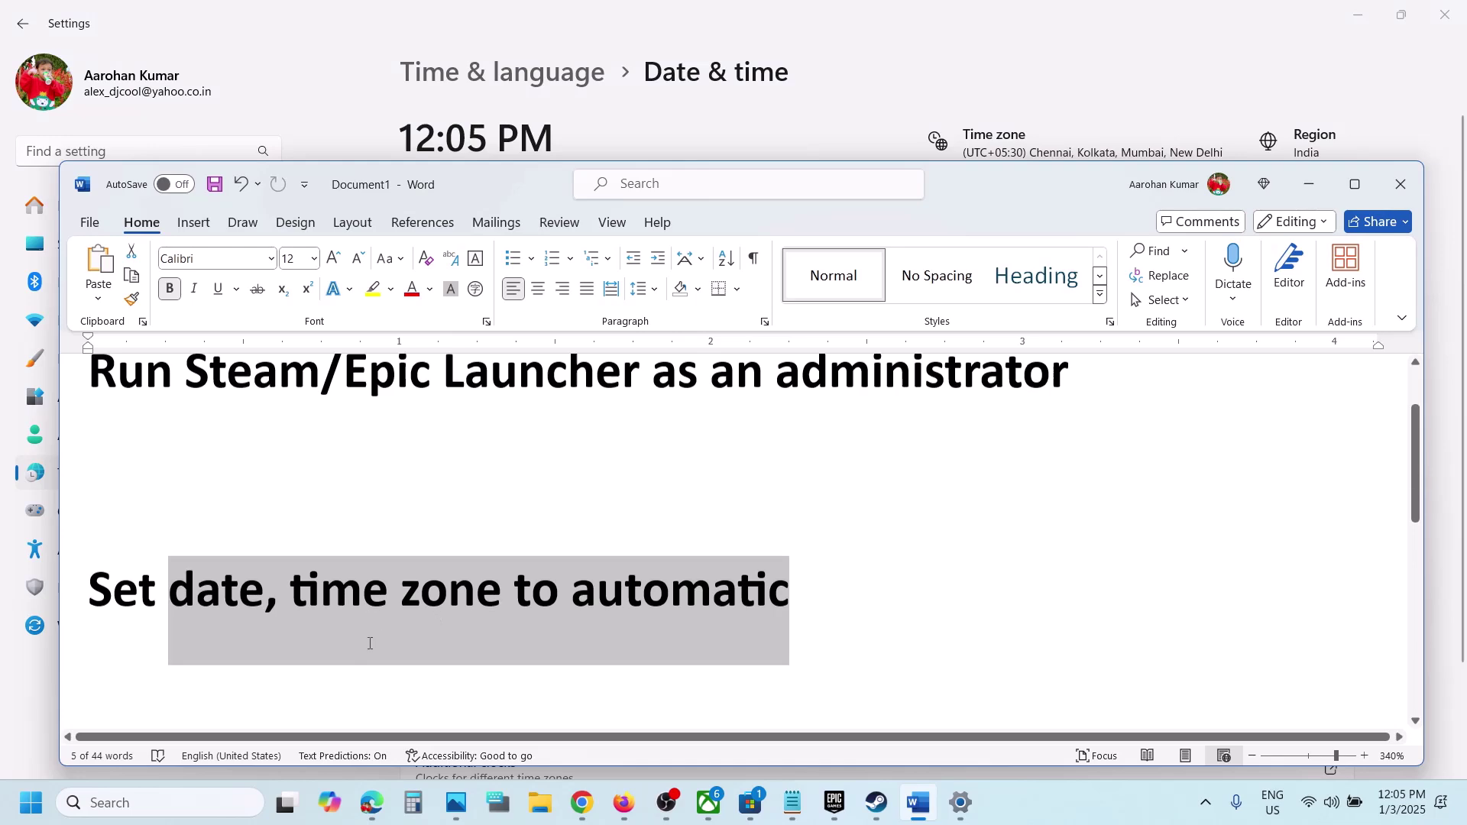
{"action": "left_click_drag", "start_coordinate": [90, 582], "coordinate": [824, 569]}
{"action": "left_click", "coordinate": [831, 575]}
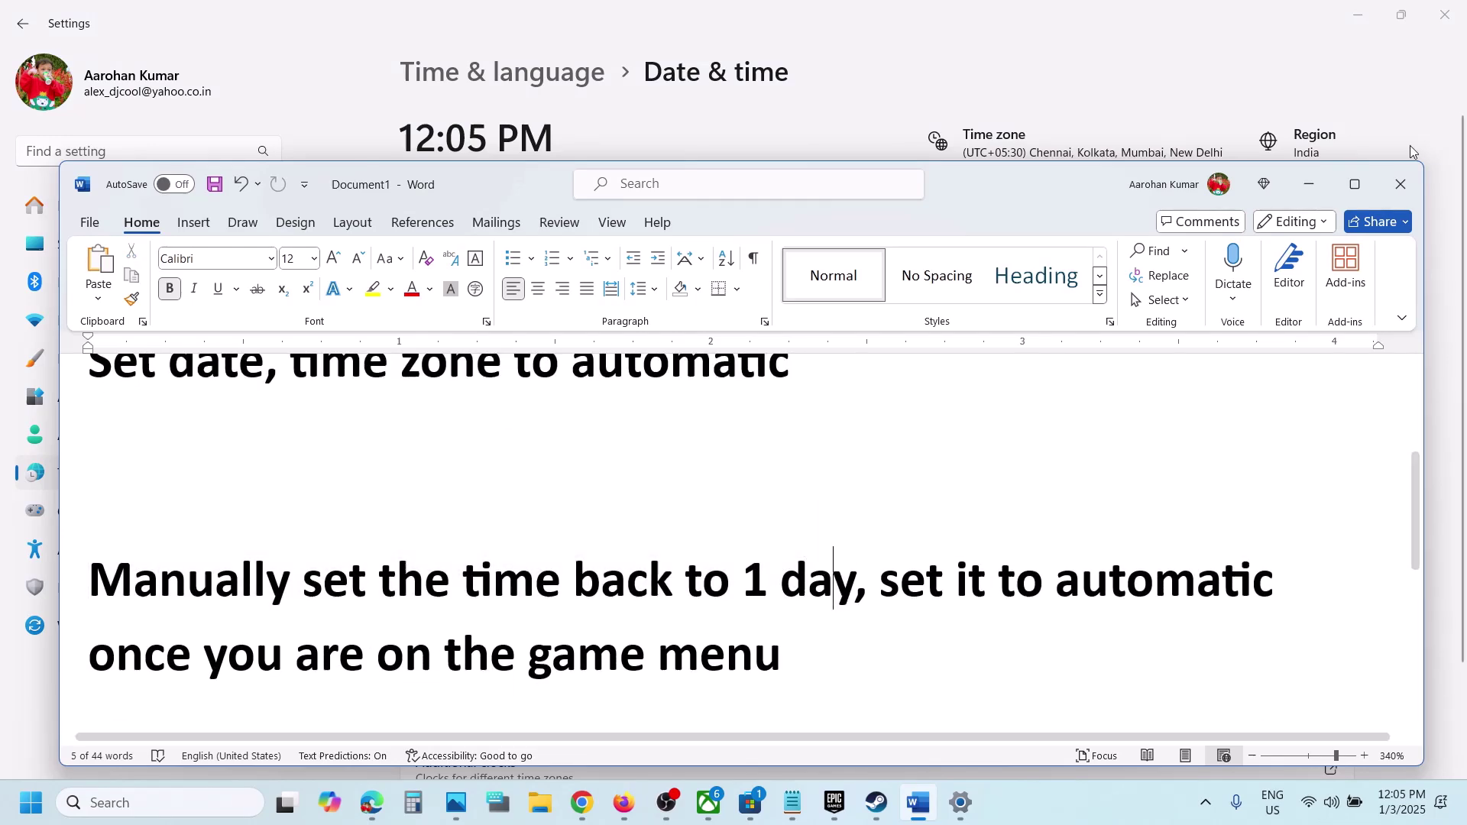
{"action": "left_click", "coordinate": [1318, 188]}
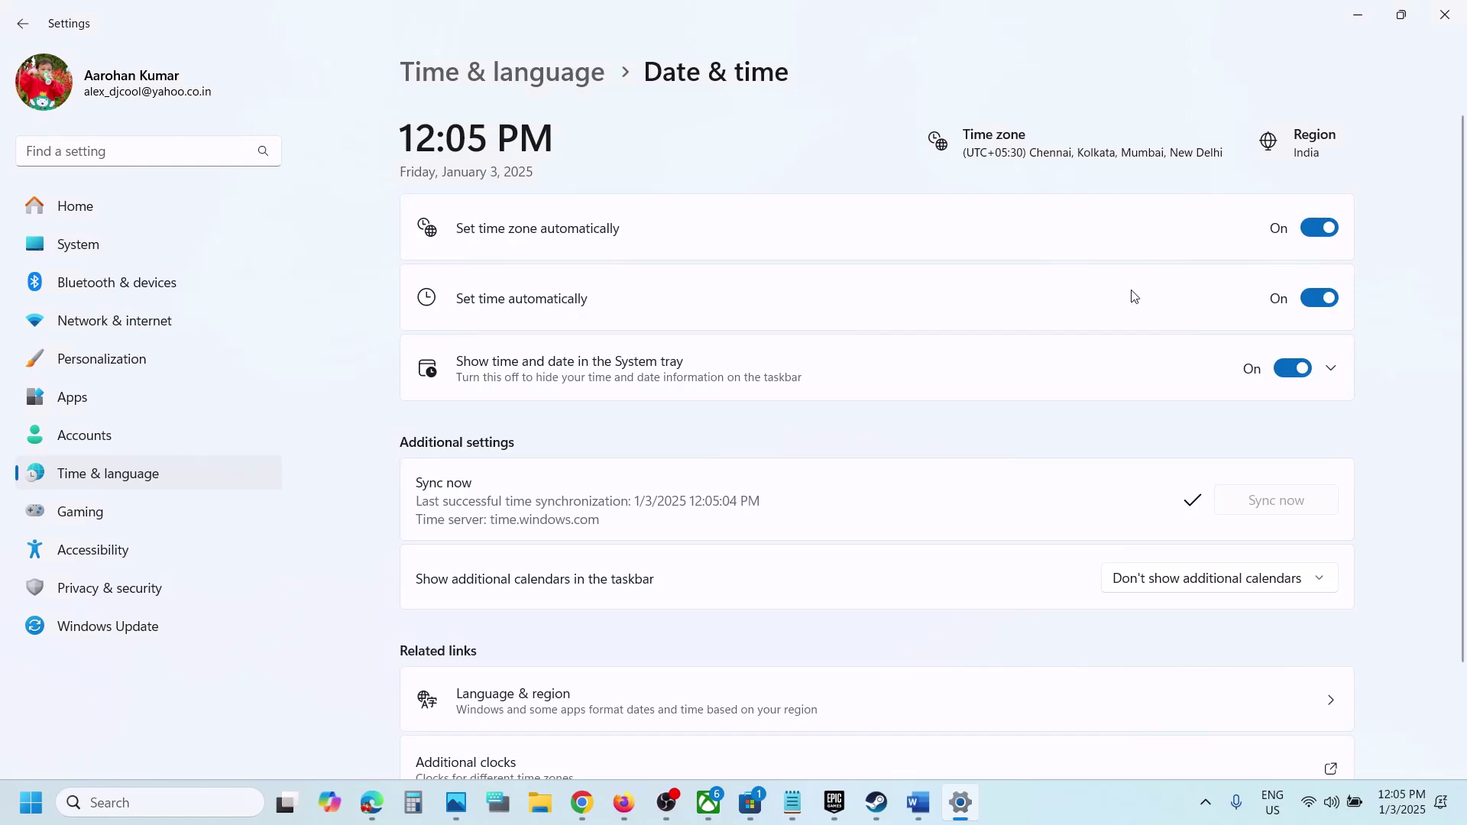
Step: Turn off automatic time and manually set the date to January 2, 2025
{"action": "scroll", "coordinate": [816, 387], "scroll_direction": "up", "scroll_amount": 1}
{"action": "scroll", "coordinate": [816, 387], "scroll_direction": "down", "scroll_amount": 1}
{"action": "left_click", "coordinate": [1316, 300]}
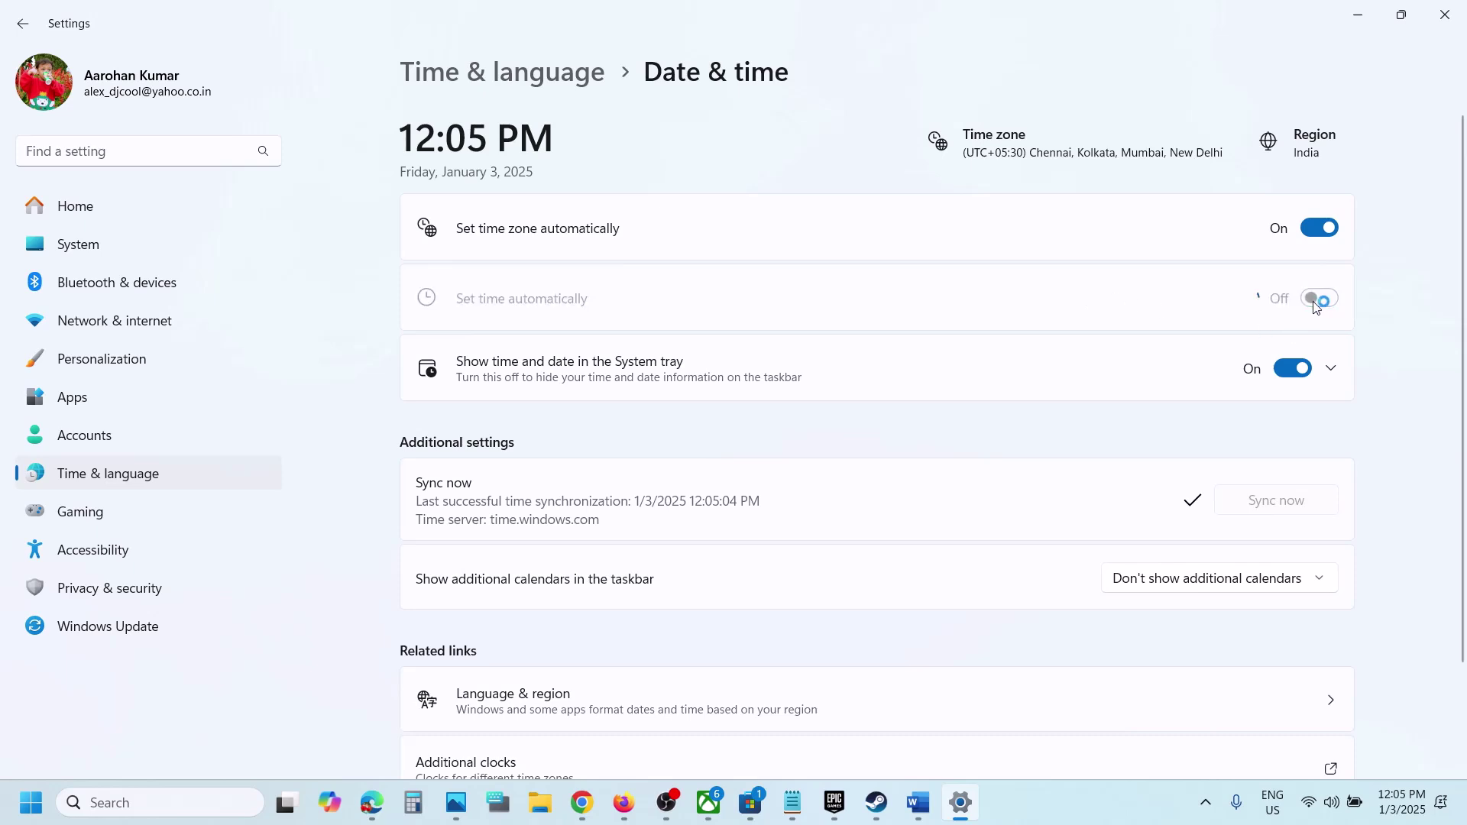
{"action": "left_click", "coordinate": [1261, 362]}
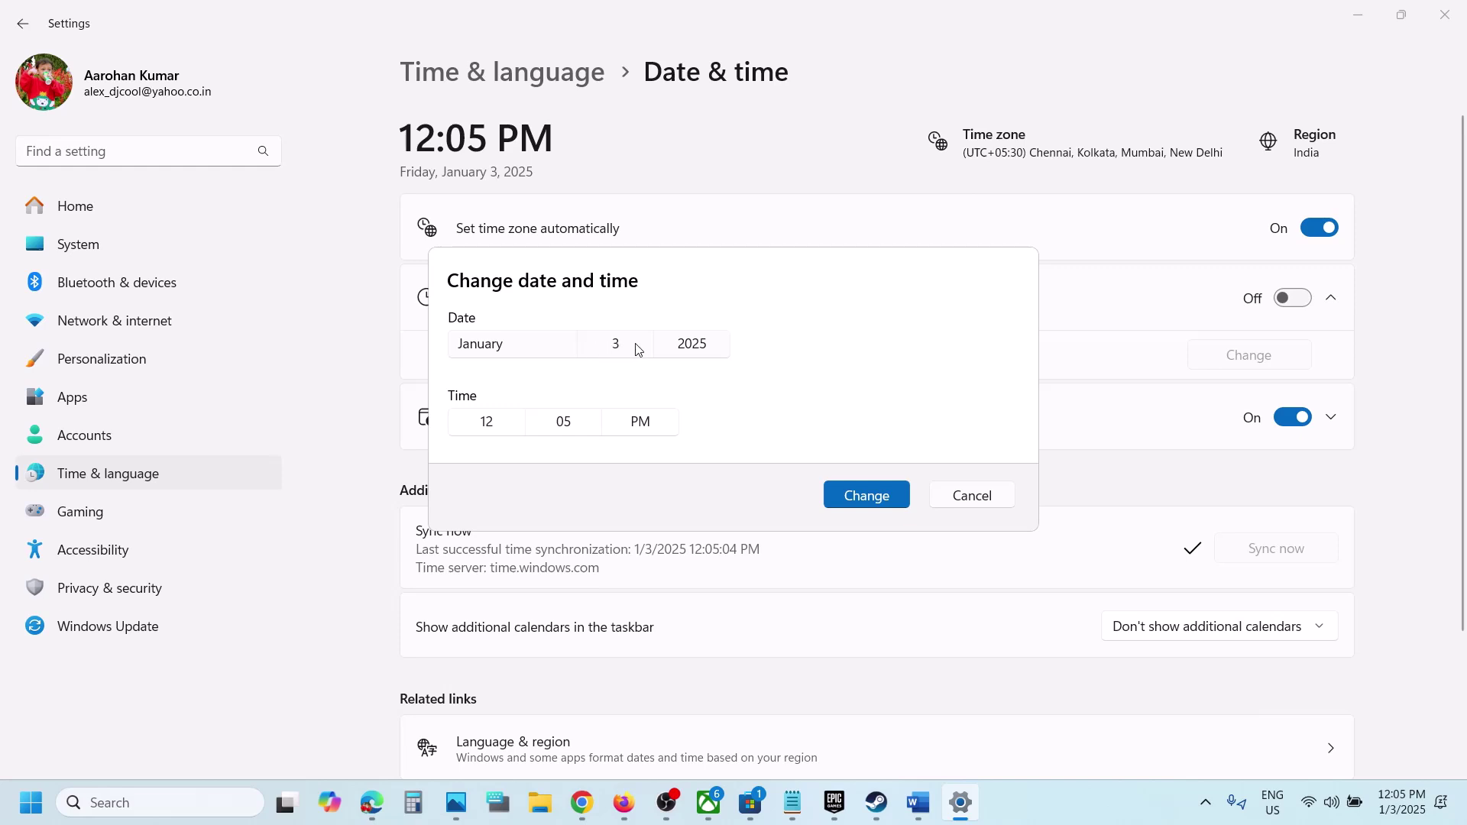
{"action": "left_click", "coordinate": [623, 353]}
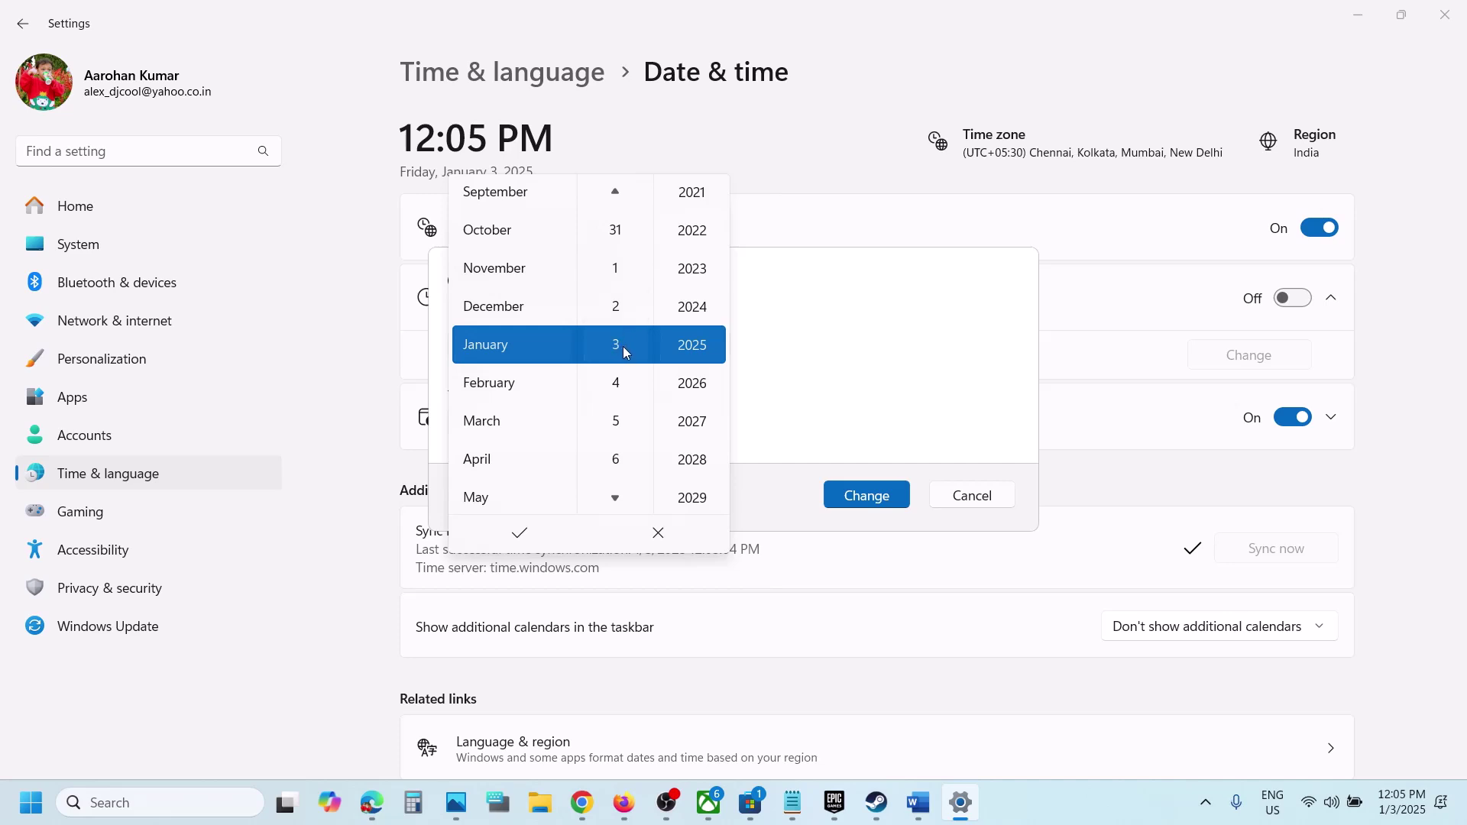
{"action": "scroll", "coordinate": [626, 346], "scroll_direction": "up", "scroll_amount": 1}
{"action": "left_click", "coordinate": [520, 533]}
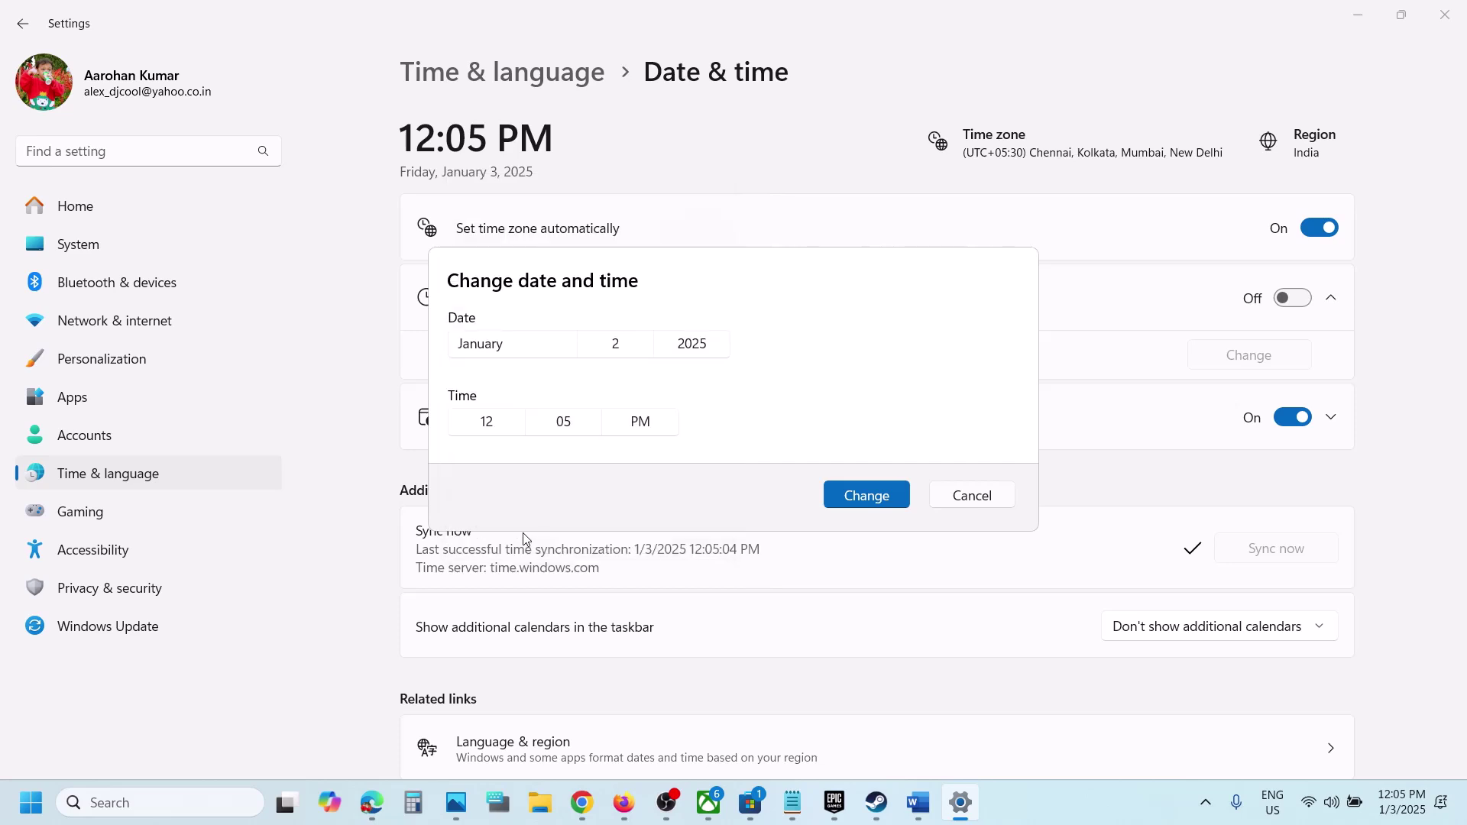
{"action": "left_click", "coordinate": [859, 494]}
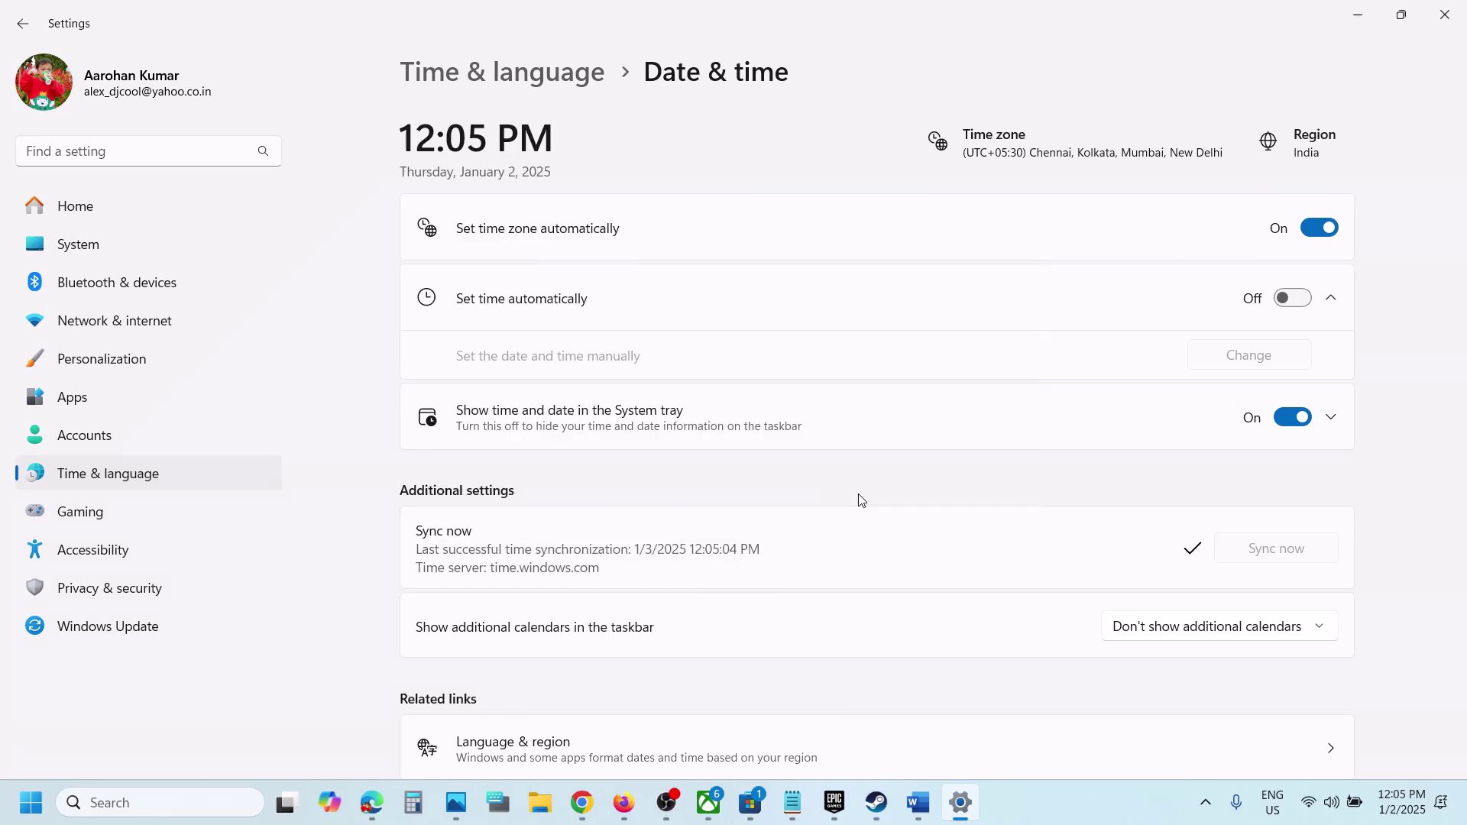
Step: Check the game-menu note, then switch 'Set time automatically' back on and return to the notes
{"action": "left_click", "coordinate": [916, 802]}
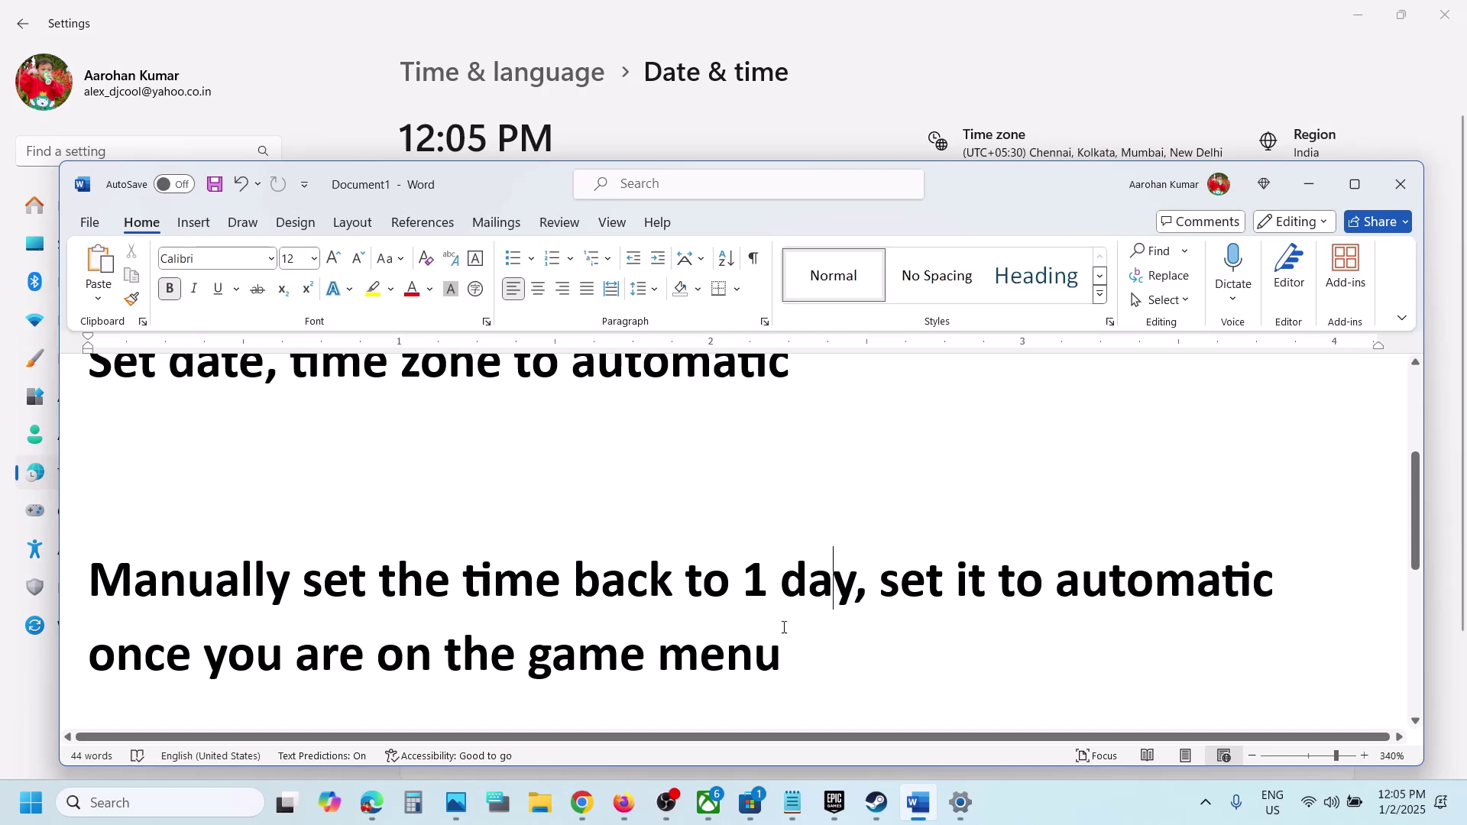
{"action": "left_click_drag", "start_coordinate": [342, 669], "coordinate": [750, 669]}
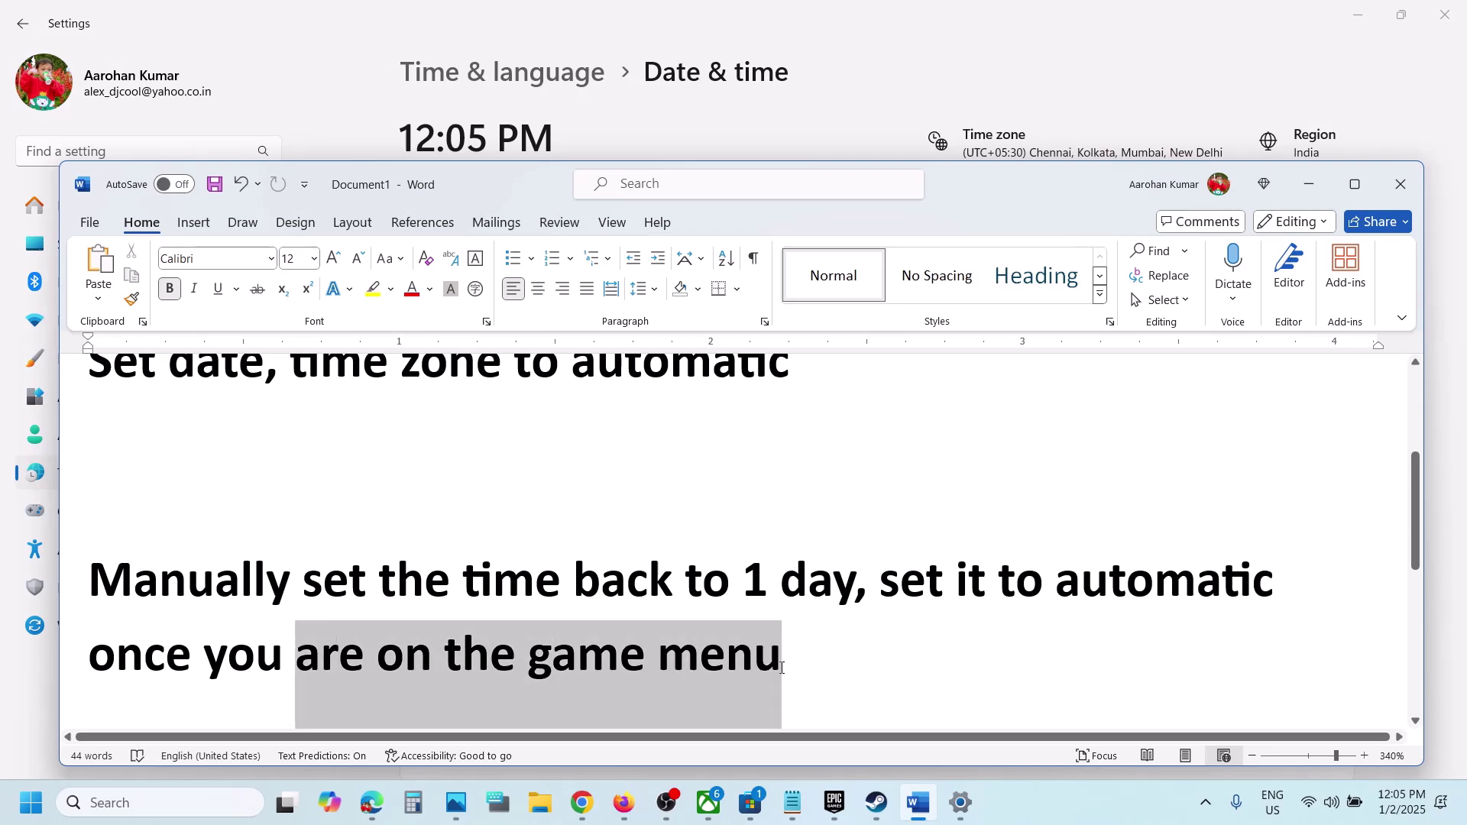
{"action": "left_click", "coordinate": [957, 810]}
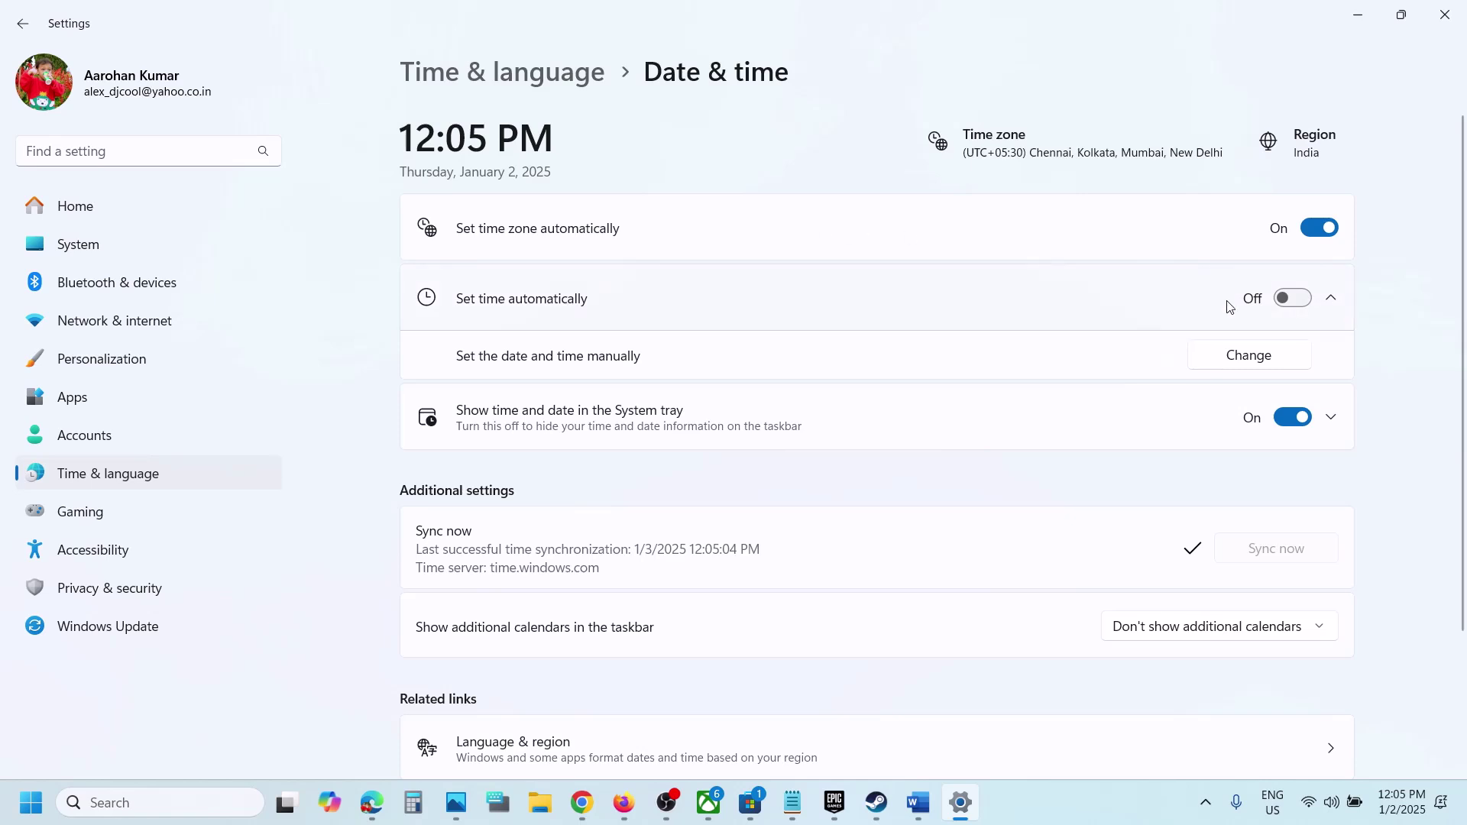
{"action": "left_click", "coordinate": [1291, 298]}
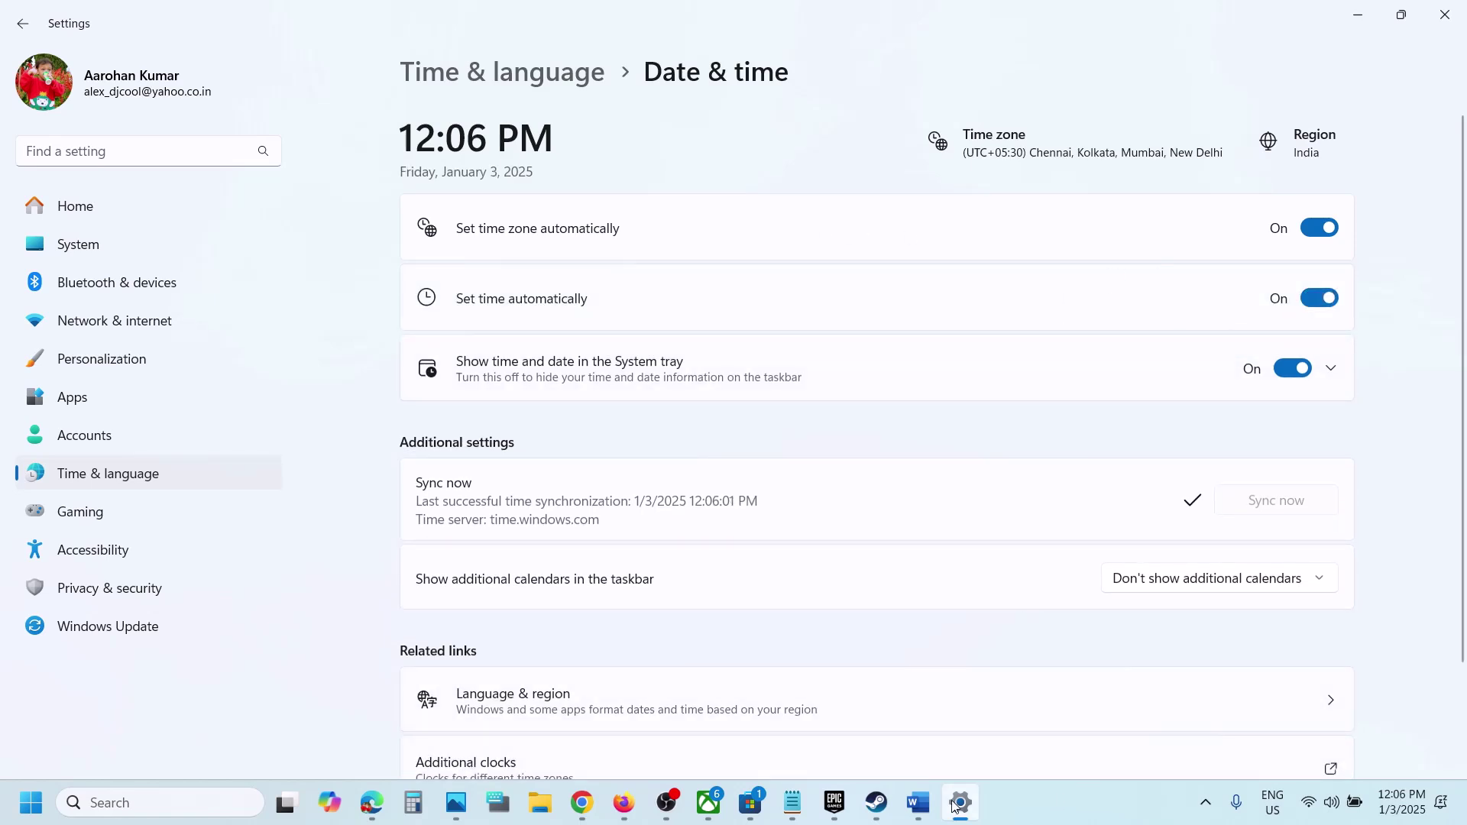
{"action": "left_click", "coordinate": [918, 802]}
{"action": "scroll", "coordinate": [642, 514], "scroll_direction": "down", "scroll_amount": 3}
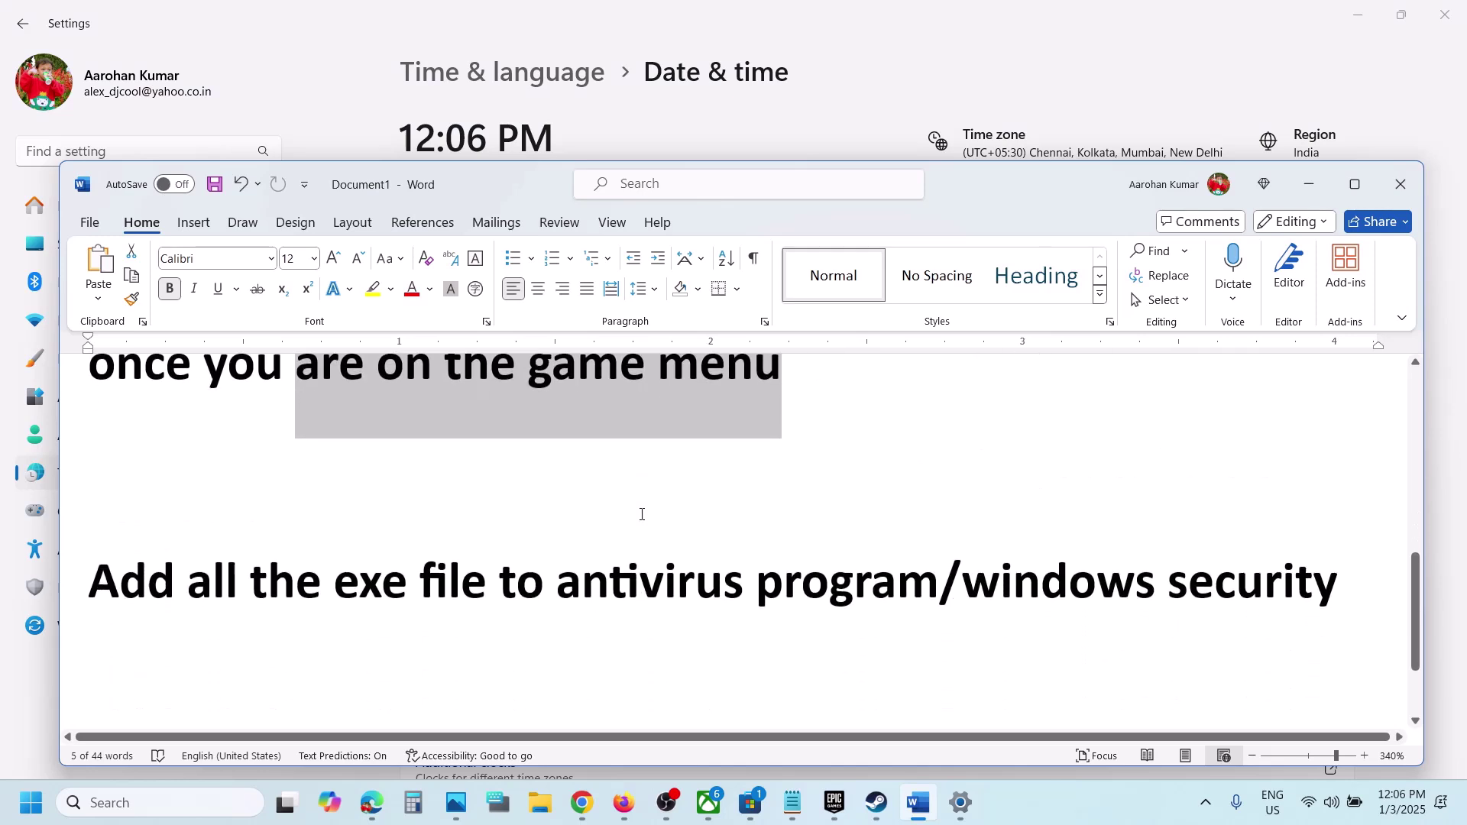
Step: Highlight the line 'Add all the exe file to antivirus program/windows security', then return to Settings
{"action": "left_click_drag", "start_coordinate": [253, 544], "coordinate": [1204, 559]}
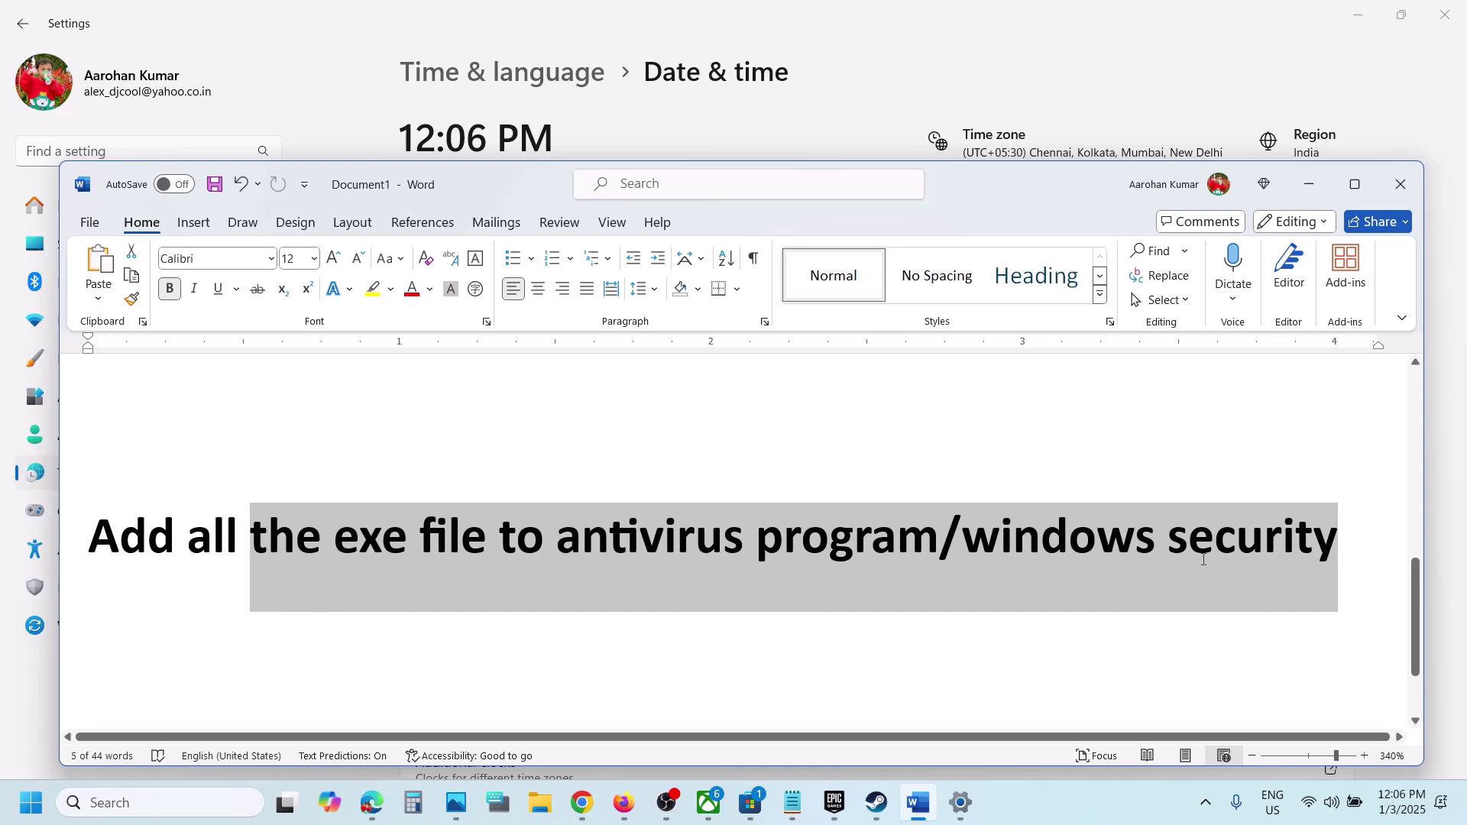
{"action": "left_click_drag", "start_coordinate": [1203, 559], "coordinate": [1202, 558]}
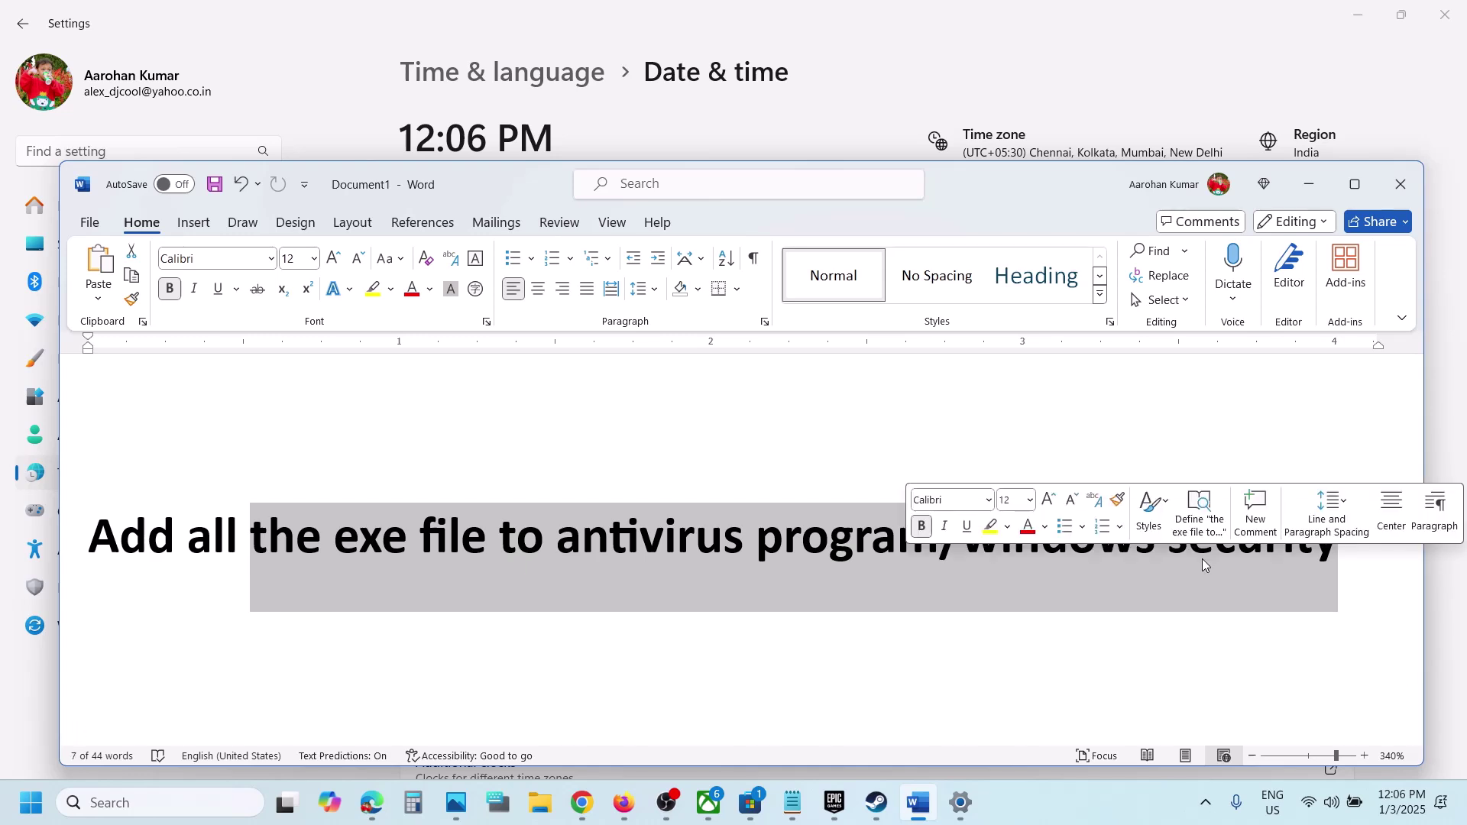
{"action": "left_click", "coordinate": [626, 512]}
{"action": "left_click_drag", "start_coordinate": [191, 532], "coordinate": [753, 539]}
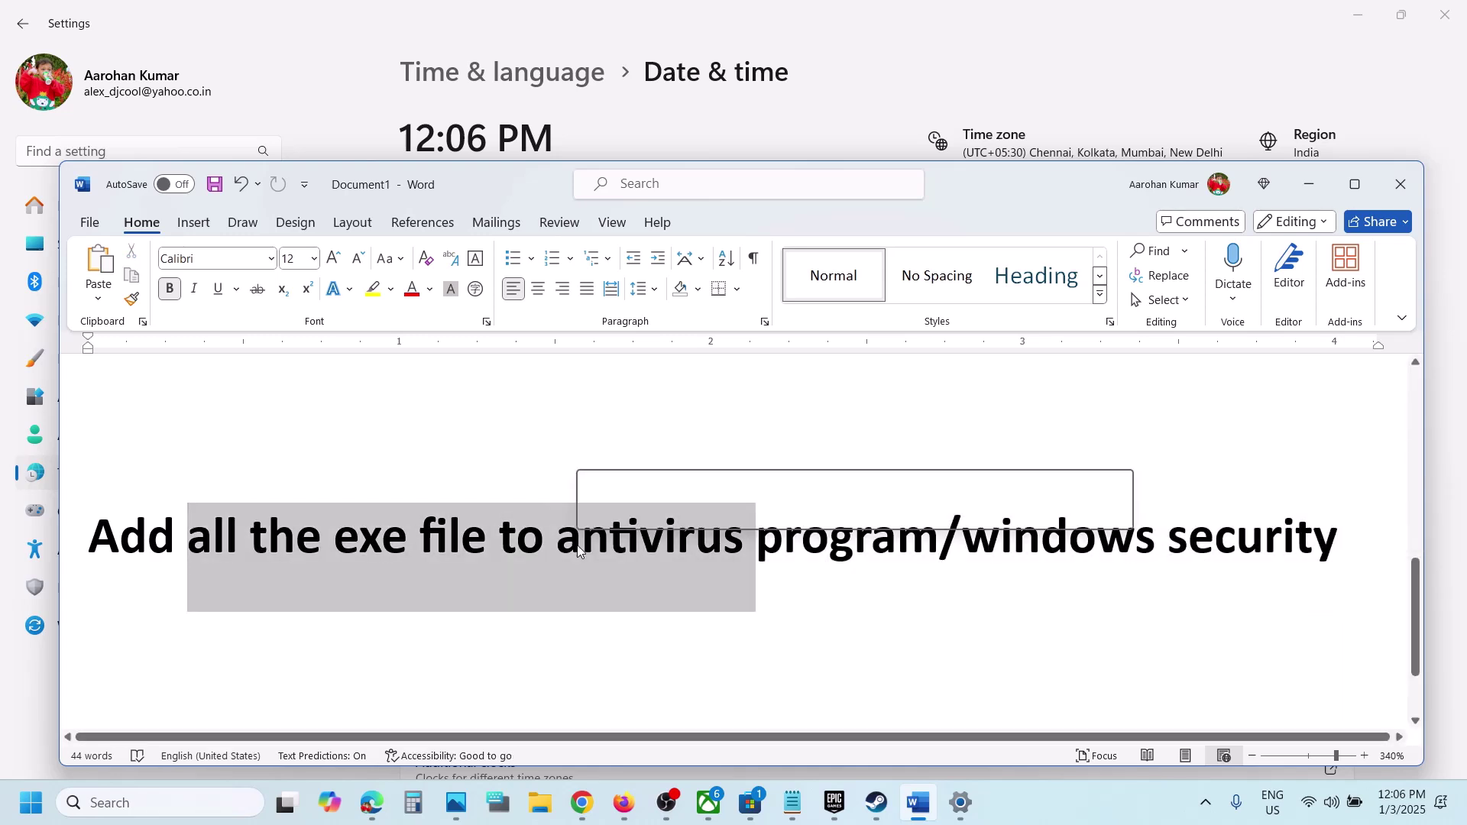
{"action": "left_click_drag", "start_coordinate": [957, 527], "coordinate": [1278, 578]}
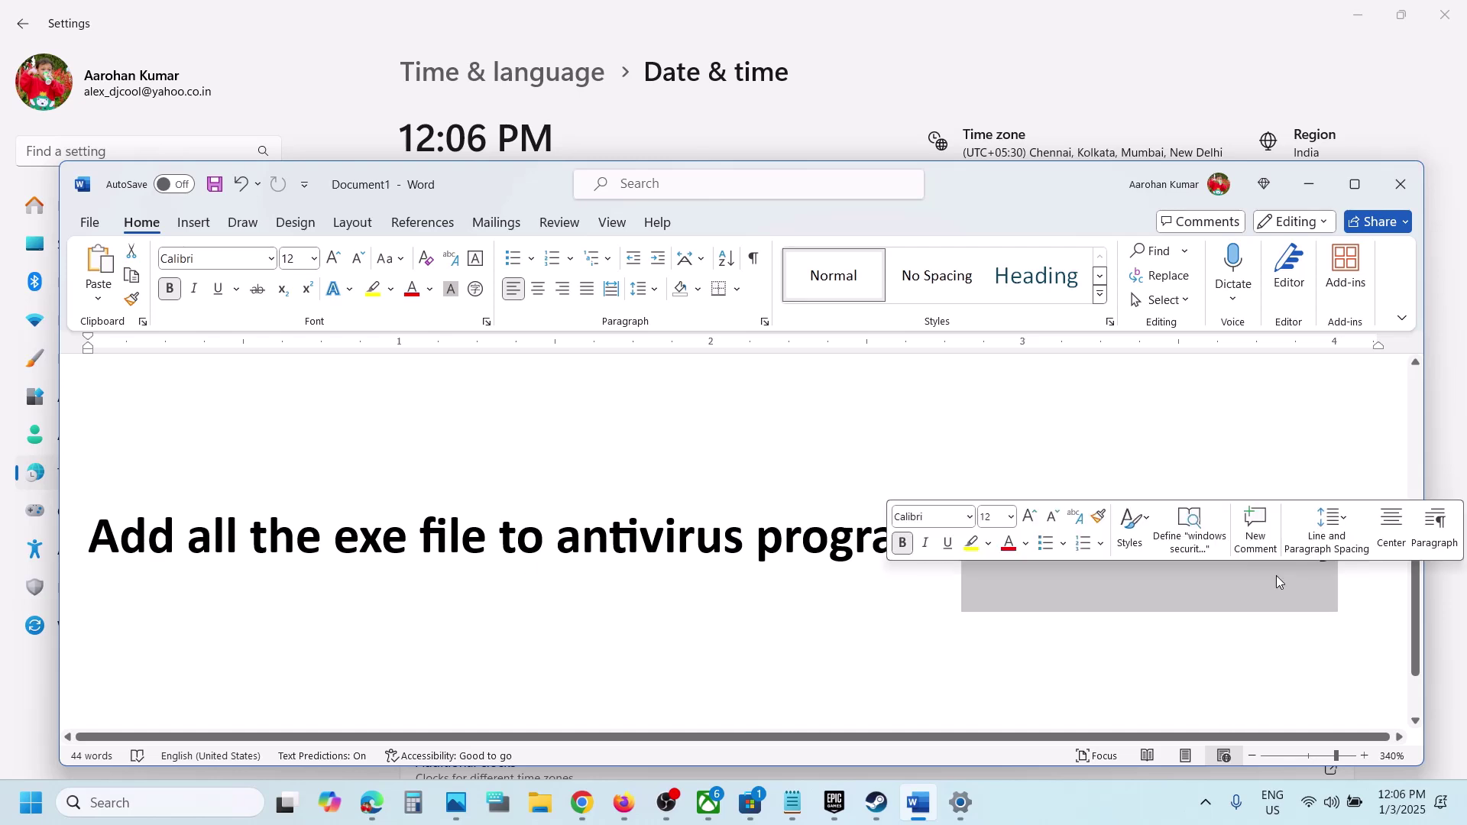
{"action": "key", "text": "alt+Tab"}
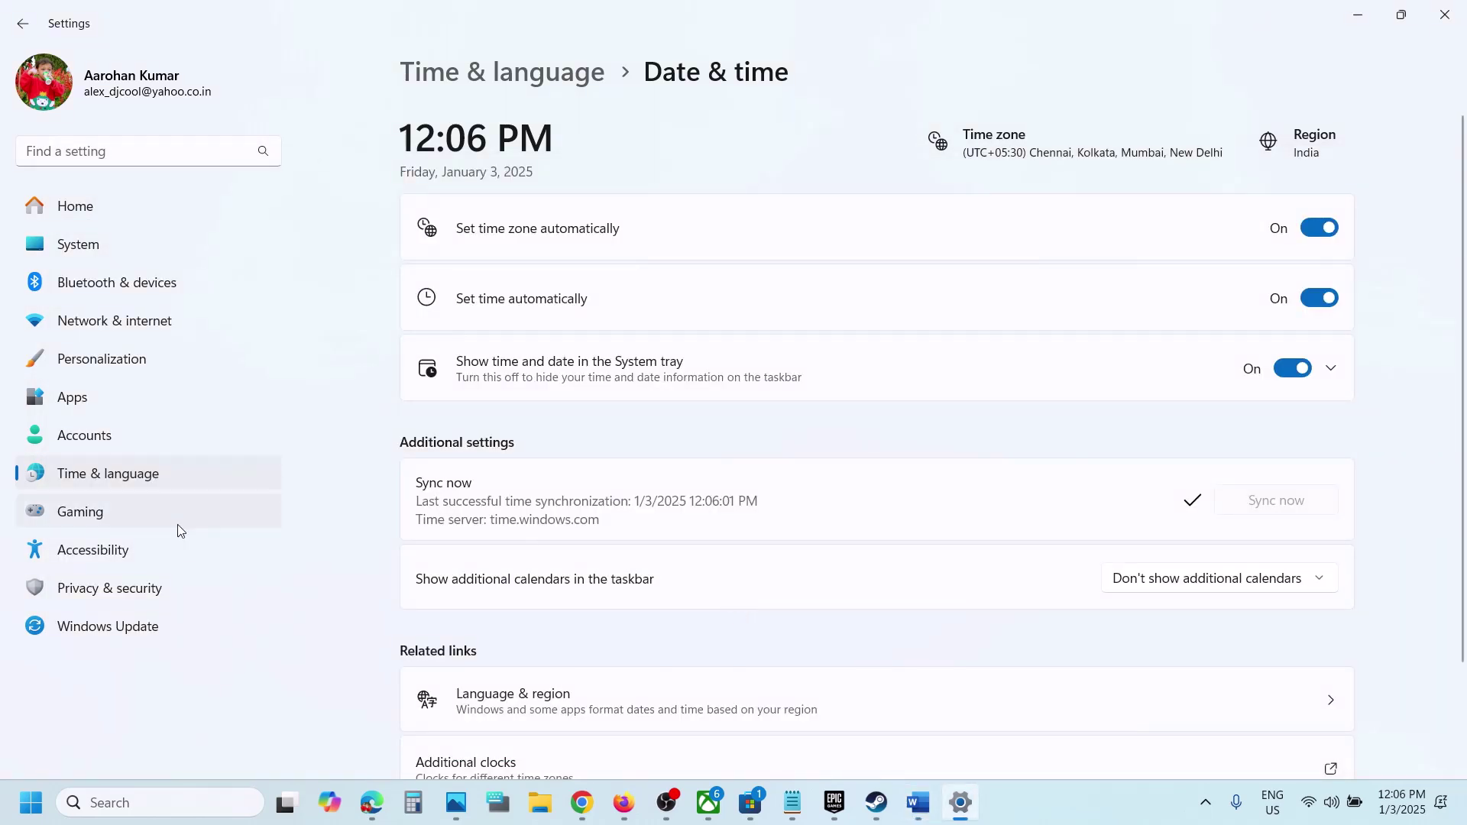
Step: Launch the Windows Security app via Privacy & security > Windows Security
{"action": "left_click", "coordinate": [97, 596]}
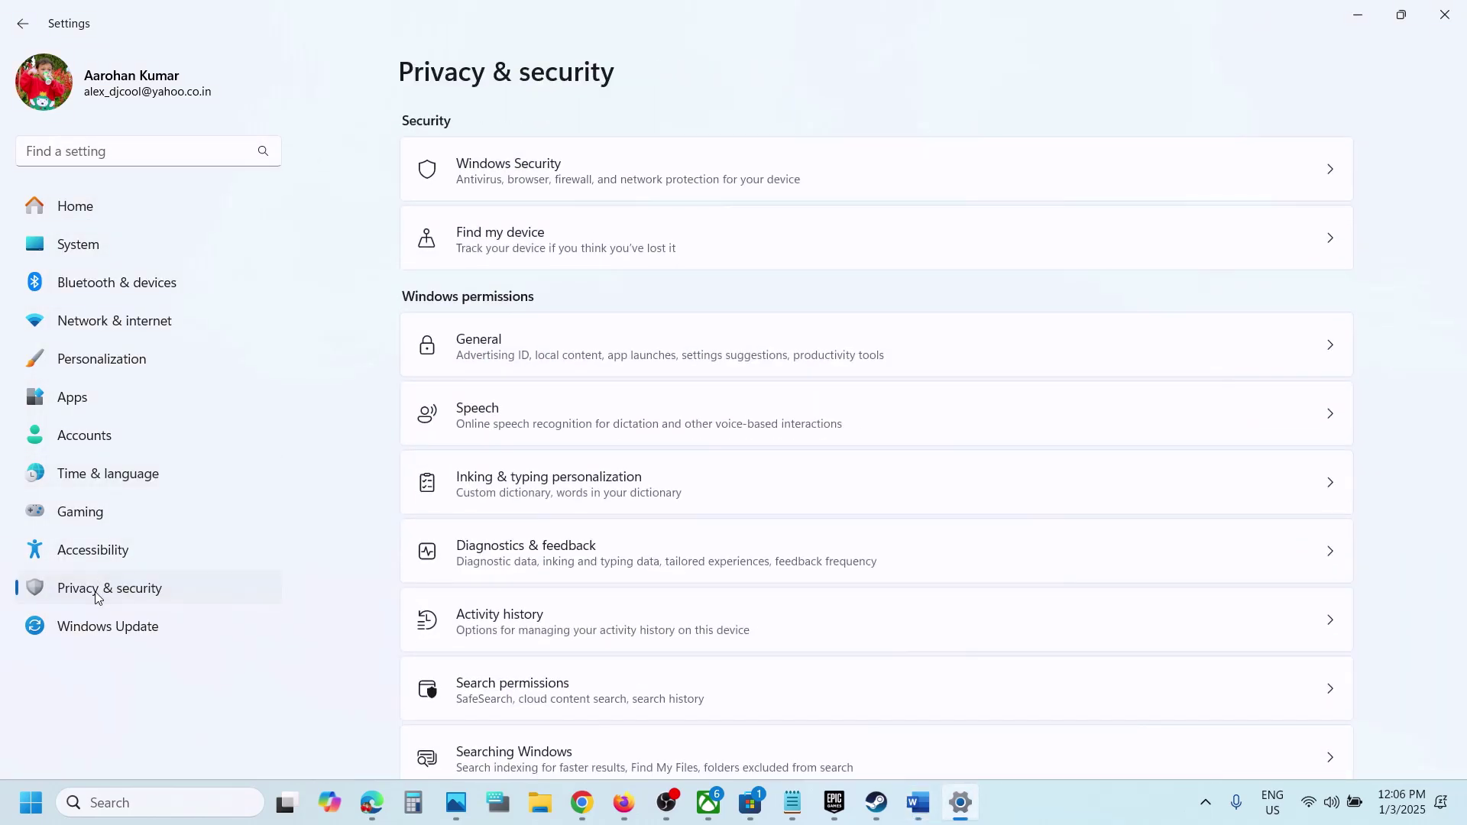
{"action": "left_click", "coordinate": [579, 173]}
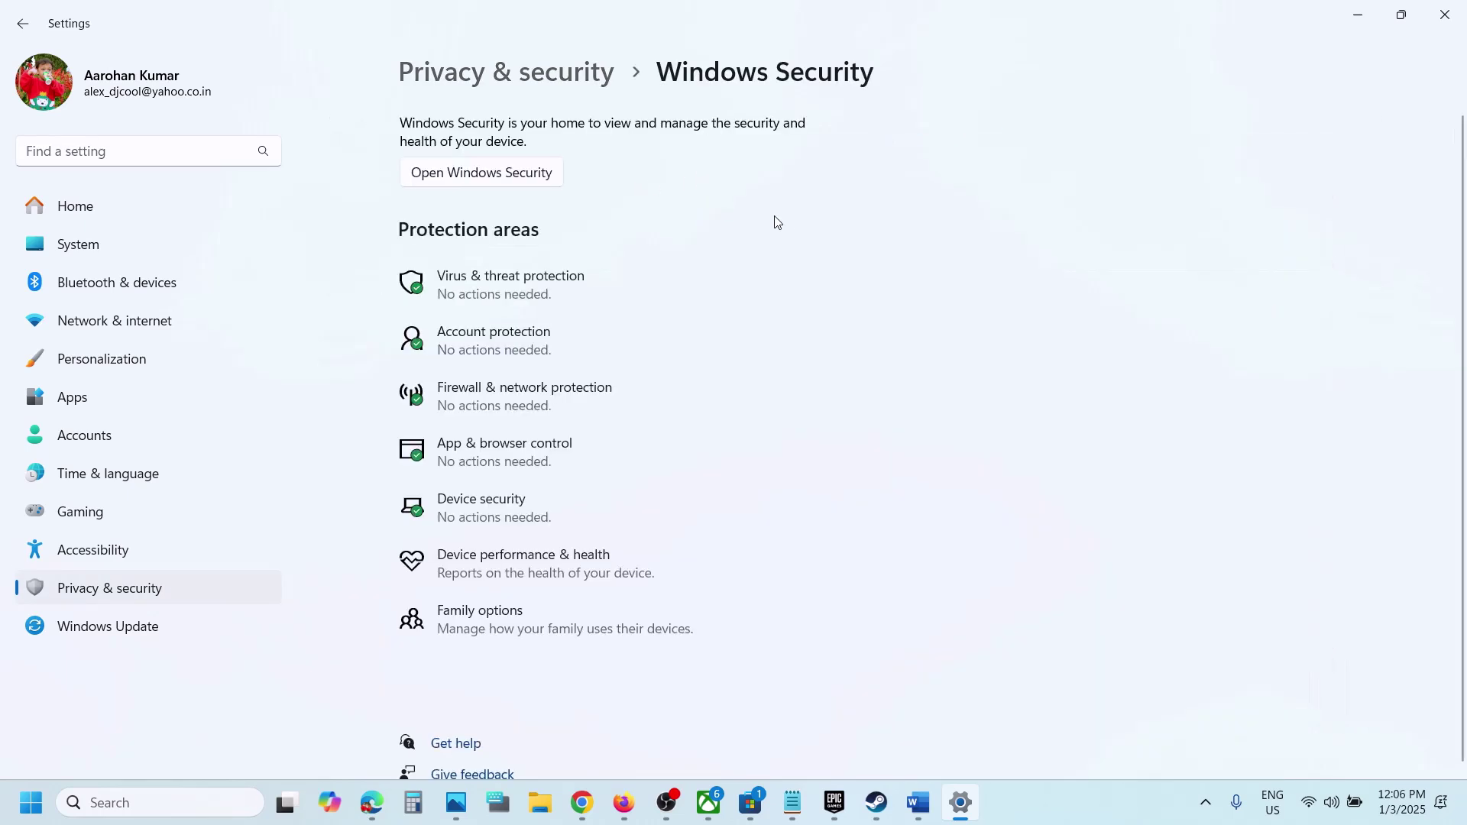
{"action": "left_click", "coordinate": [533, 289]}
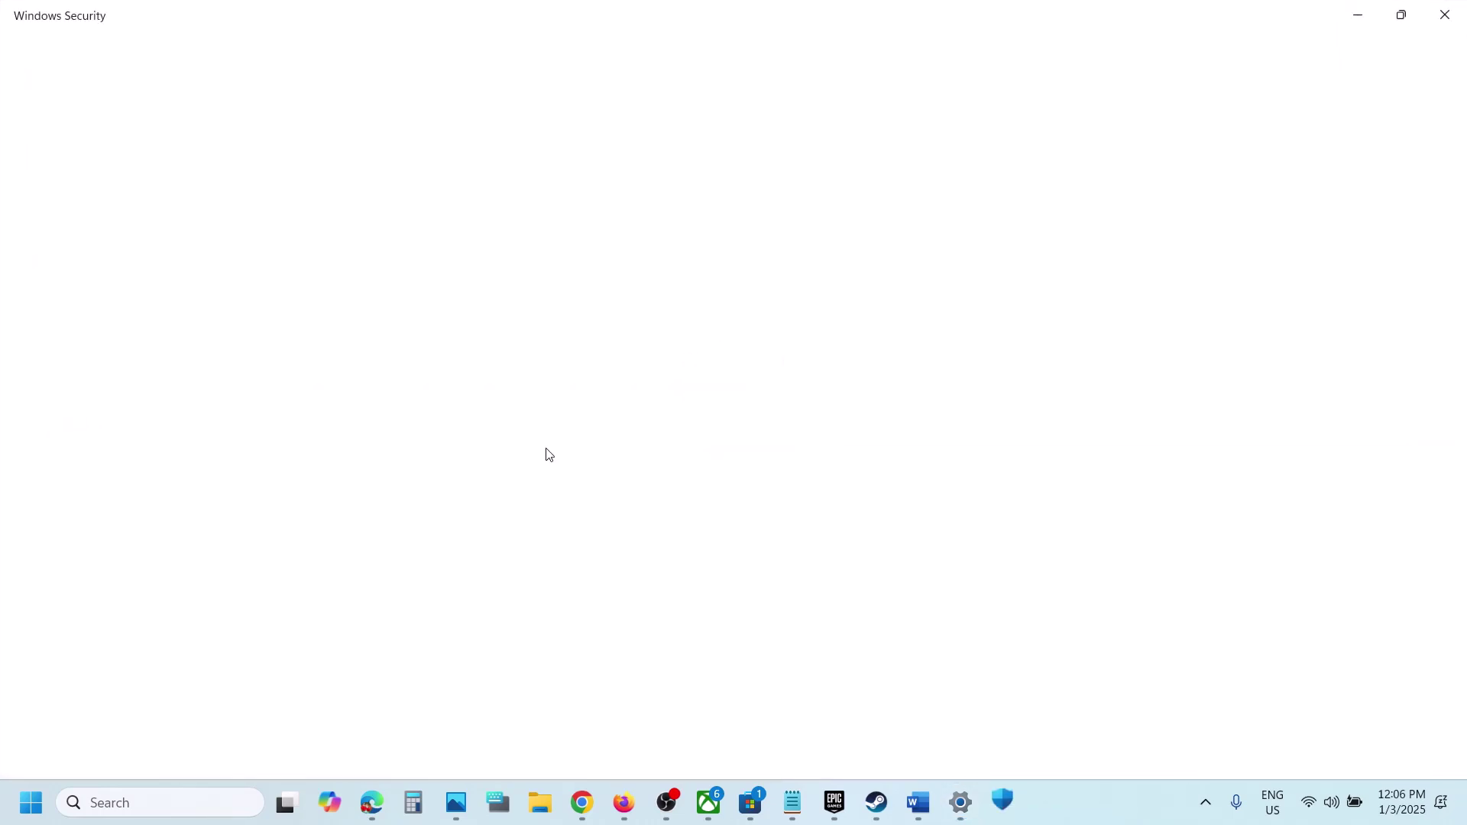
Step: Under ransomware protection, start adding an app allowed through Controlled folder access via Browse all apps
{"action": "scroll", "coordinate": [469, 739], "scroll_direction": "down", "scroll_amount": 3}
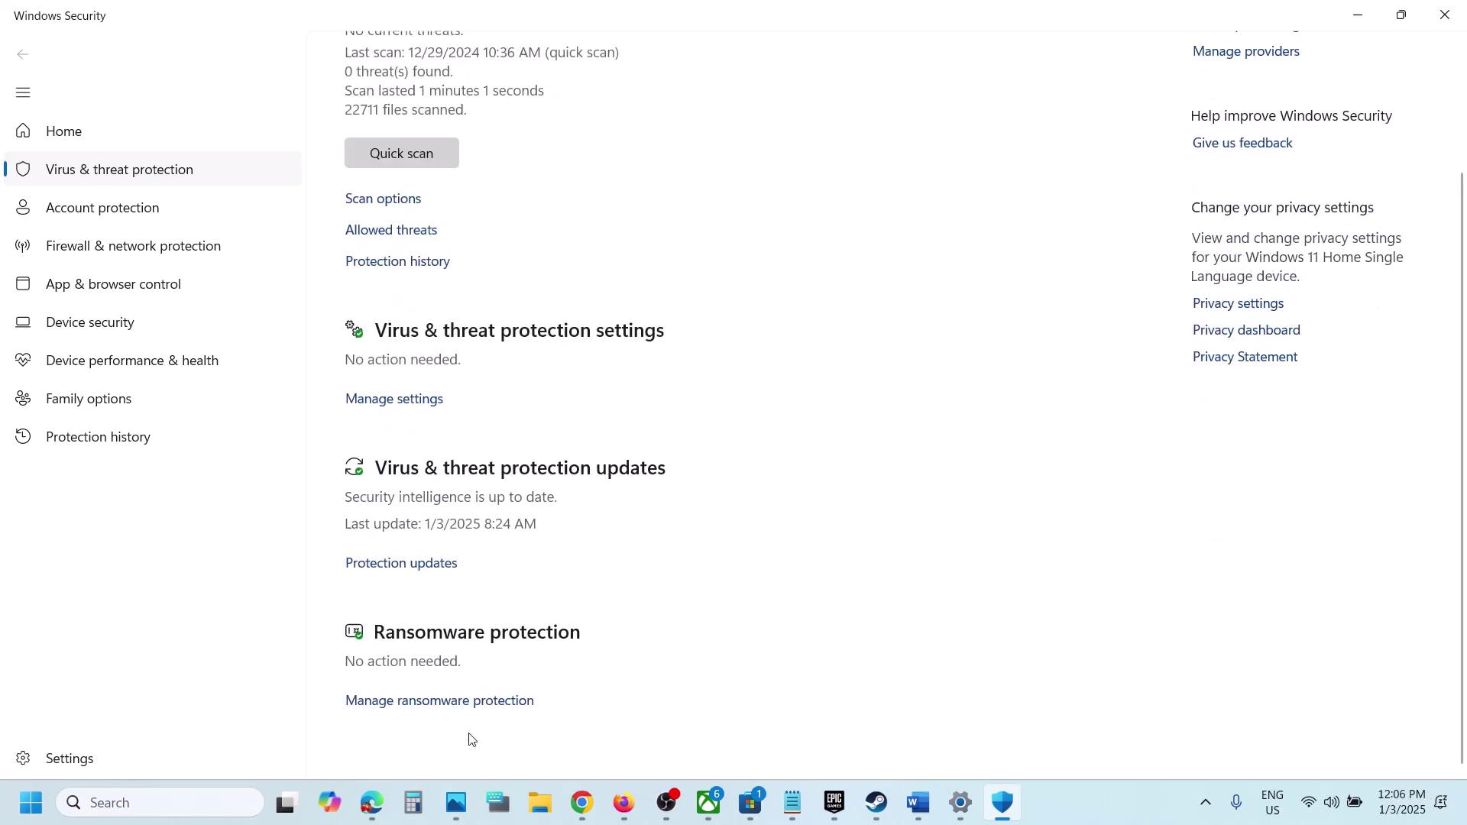
{"action": "left_click", "coordinate": [443, 720]}
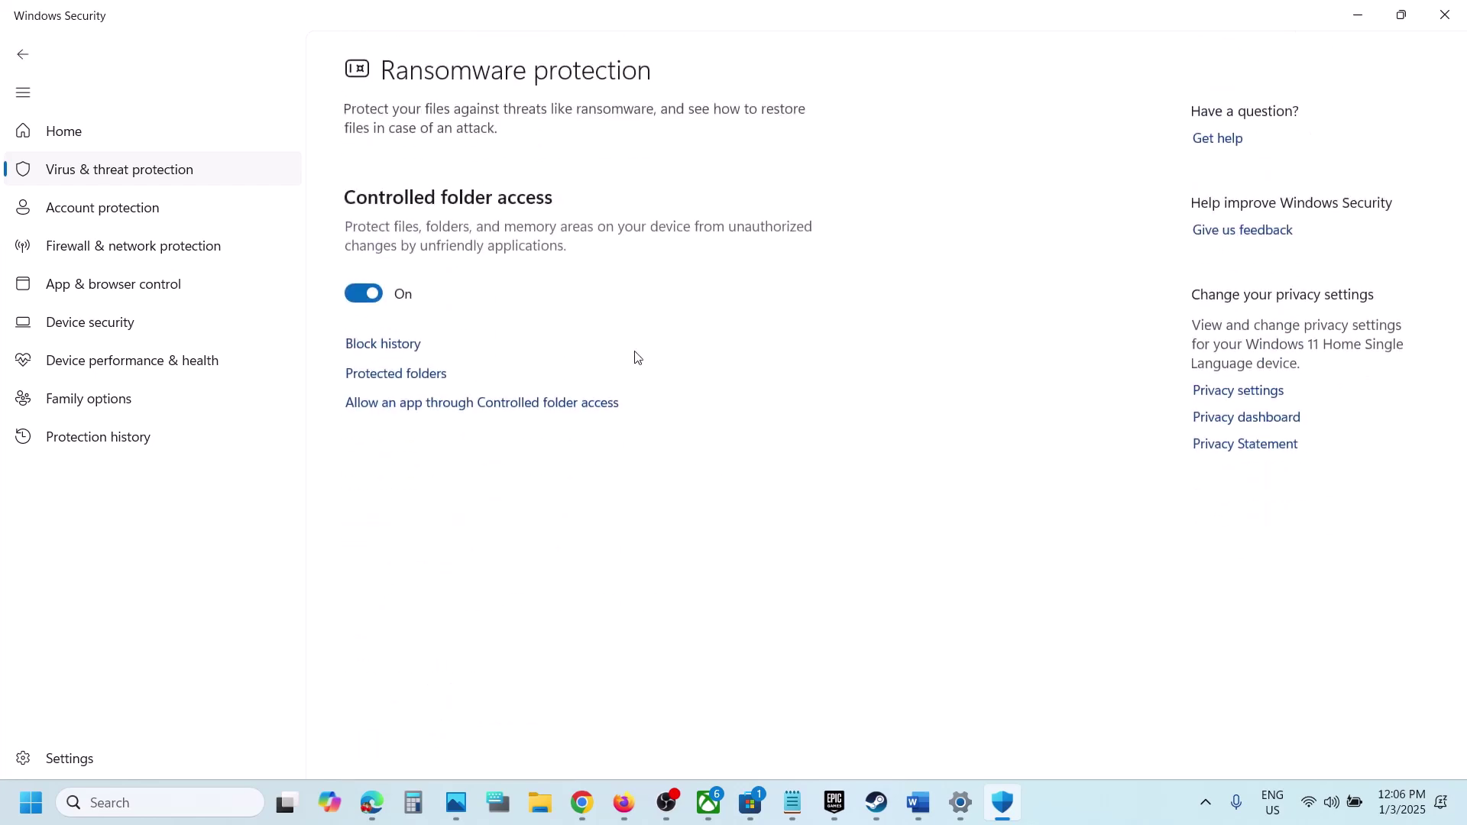
{"action": "left_click", "coordinate": [507, 405]}
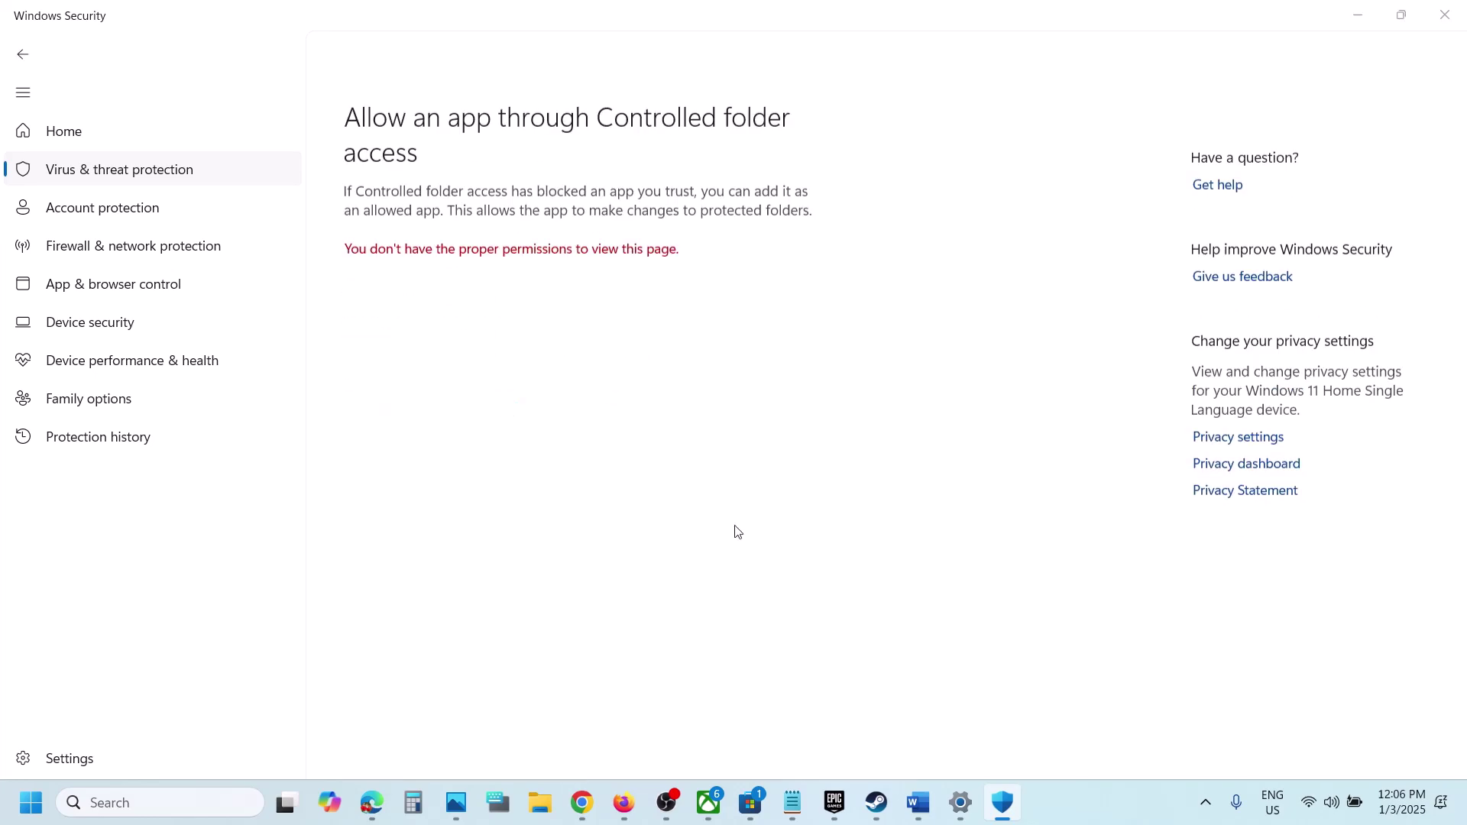
{"action": "scroll", "coordinate": [685, 563], "scroll_direction": "down", "scroll_amount": 3}
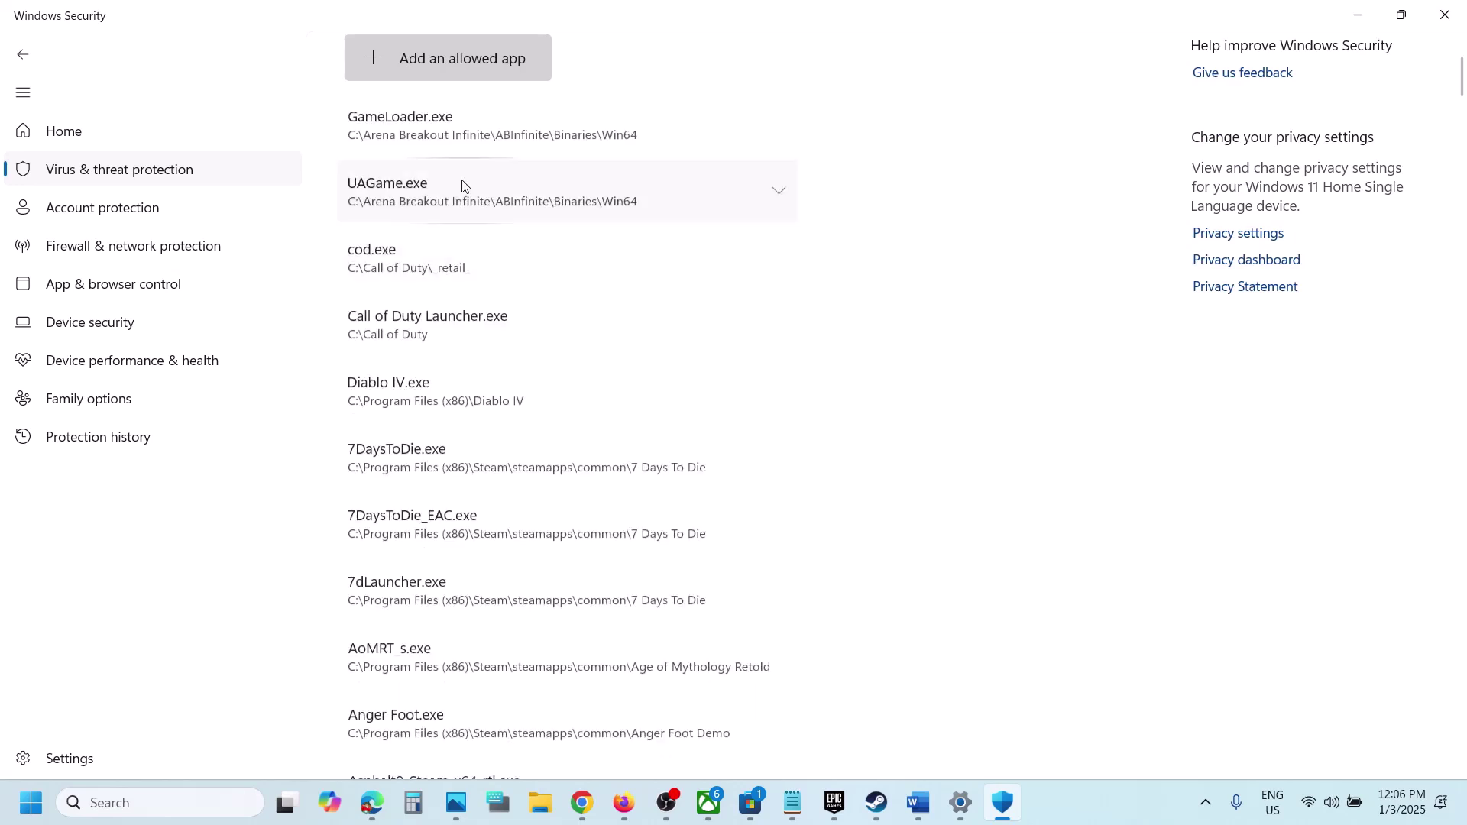
{"action": "left_click", "coordinate": [456, 77]}
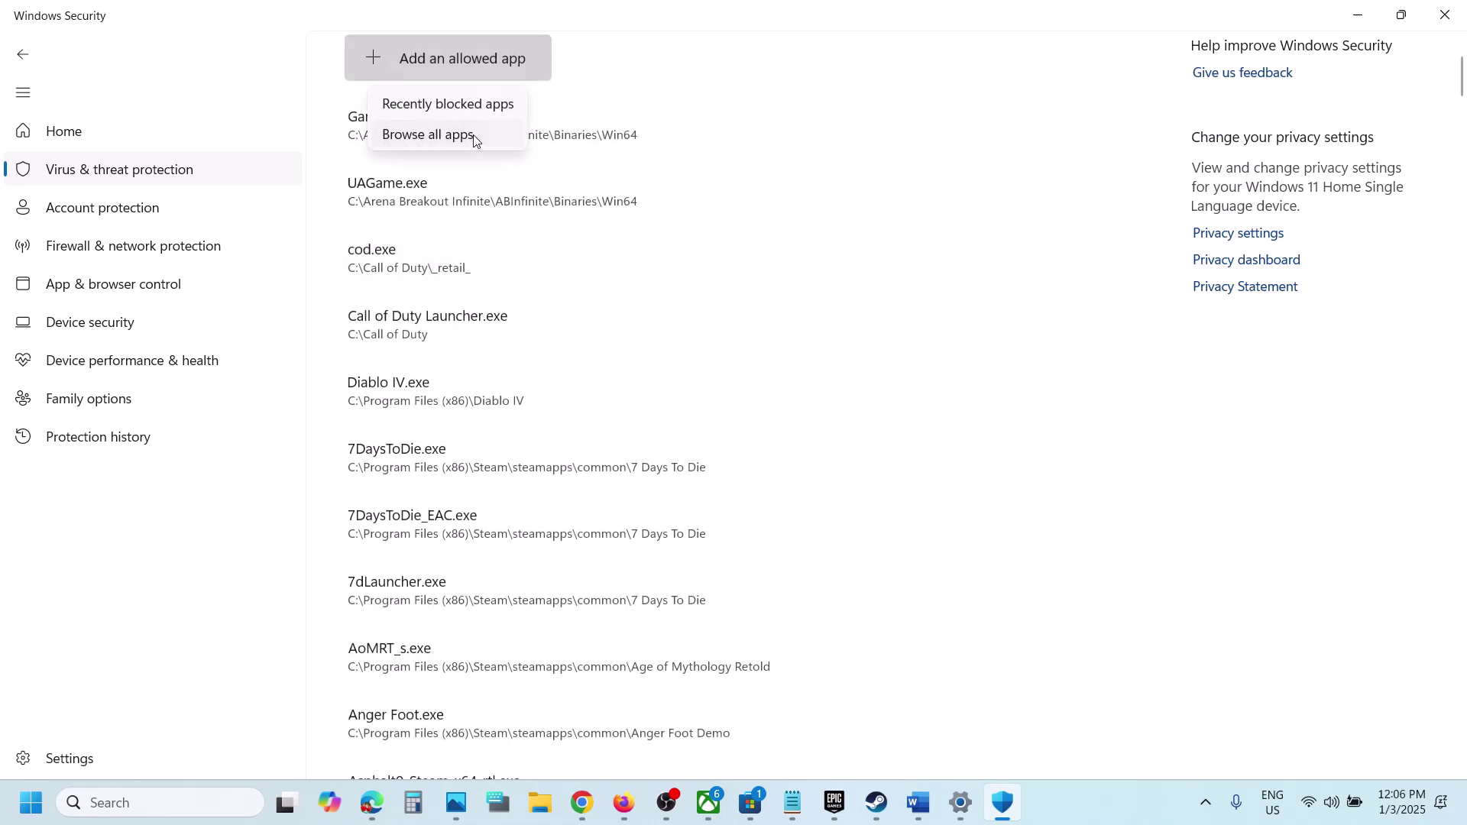
{"action": "left_click", "coordinate": [478, 138]}
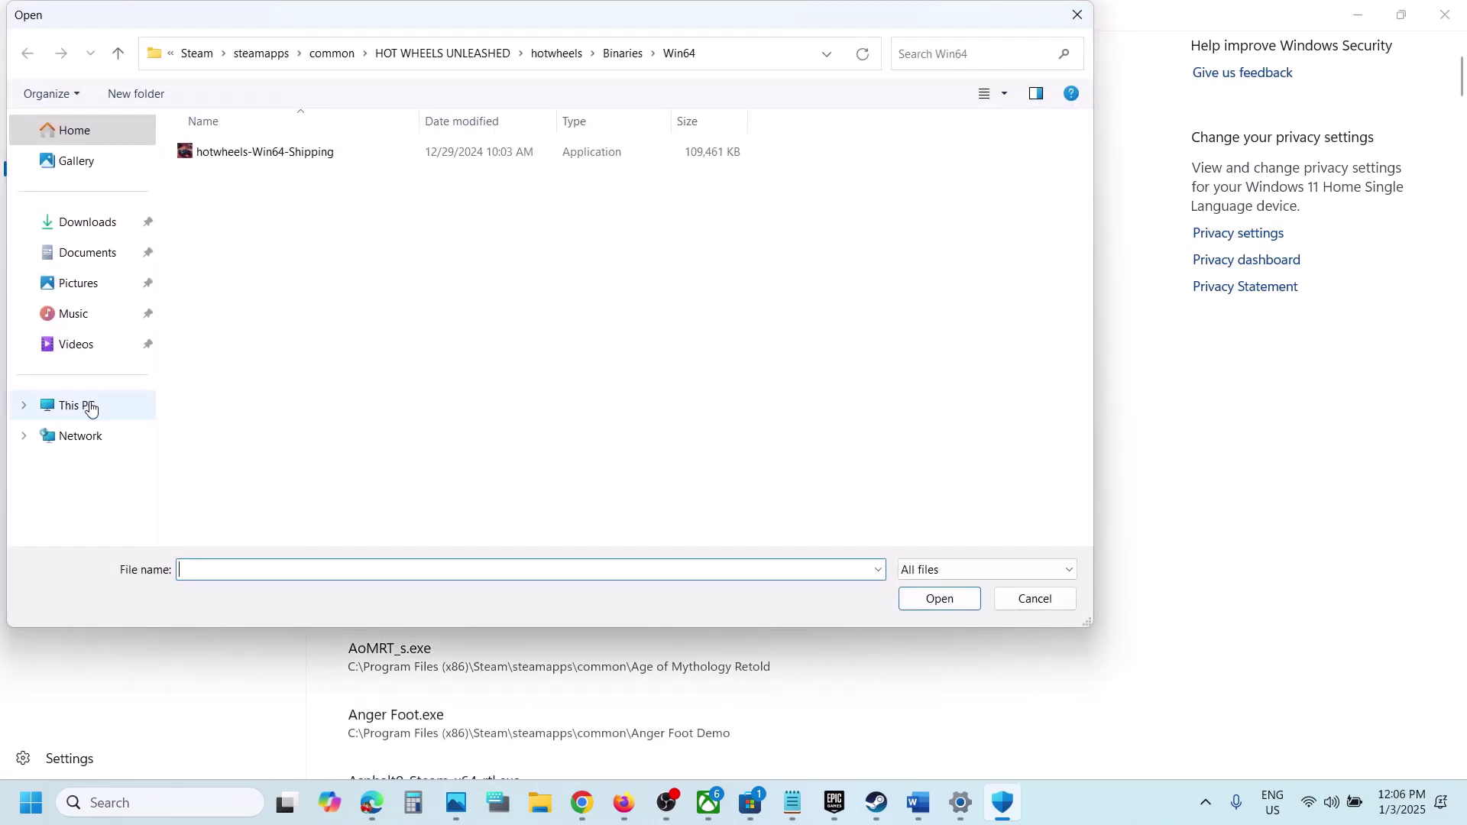
Step: Browse C:\Program Files (x86)\Steam\steamapps\common, then back out to This PC
{"action": "left_click", "coordinate": [90, 408]}
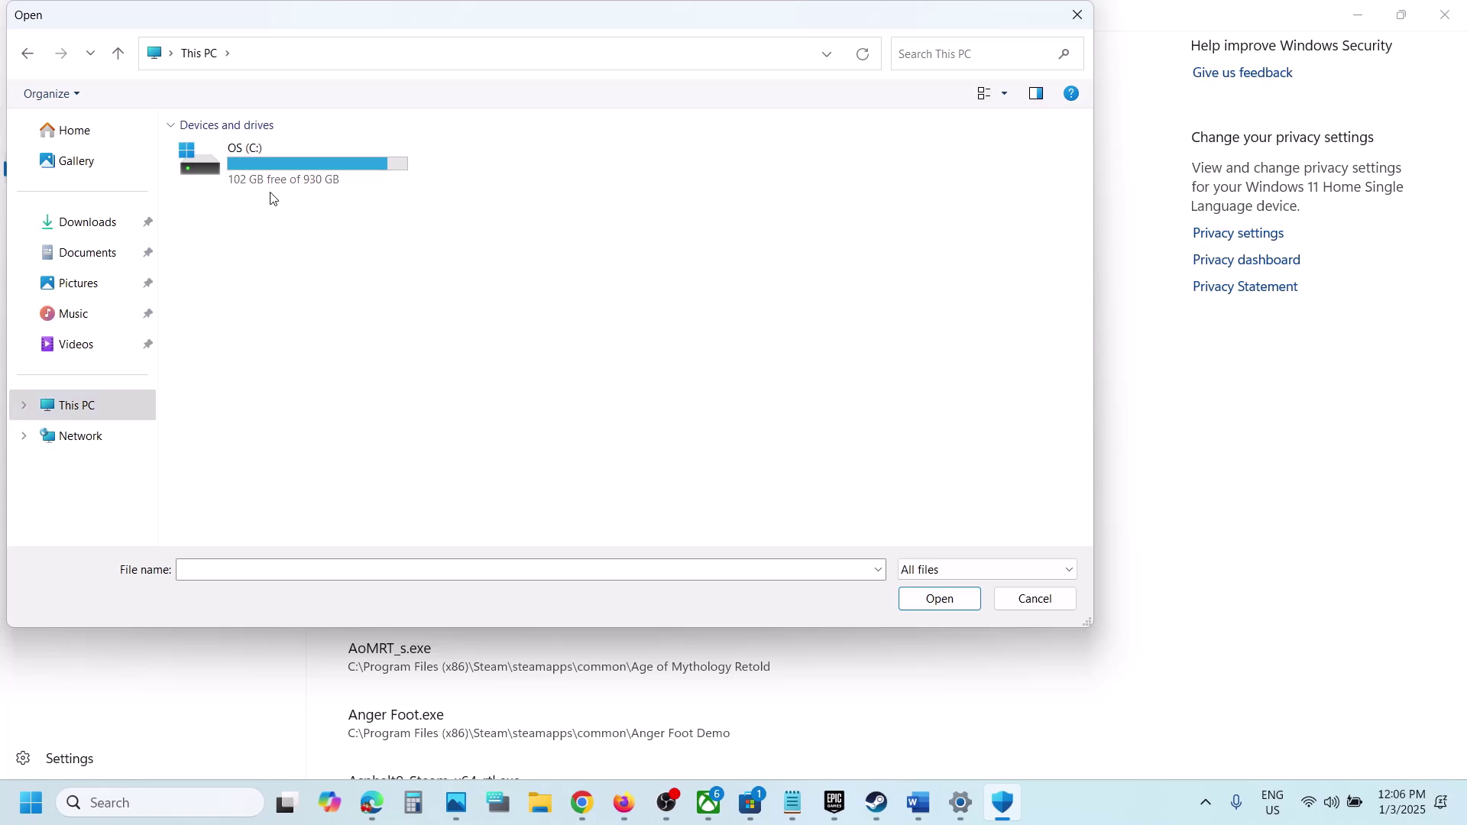
{"action": "double_click", "coordinate": [268, 173]}
{"action": "scroll", "coordinate": [294, 352], "scroll_direction": "down", "scroll_amount": 4}
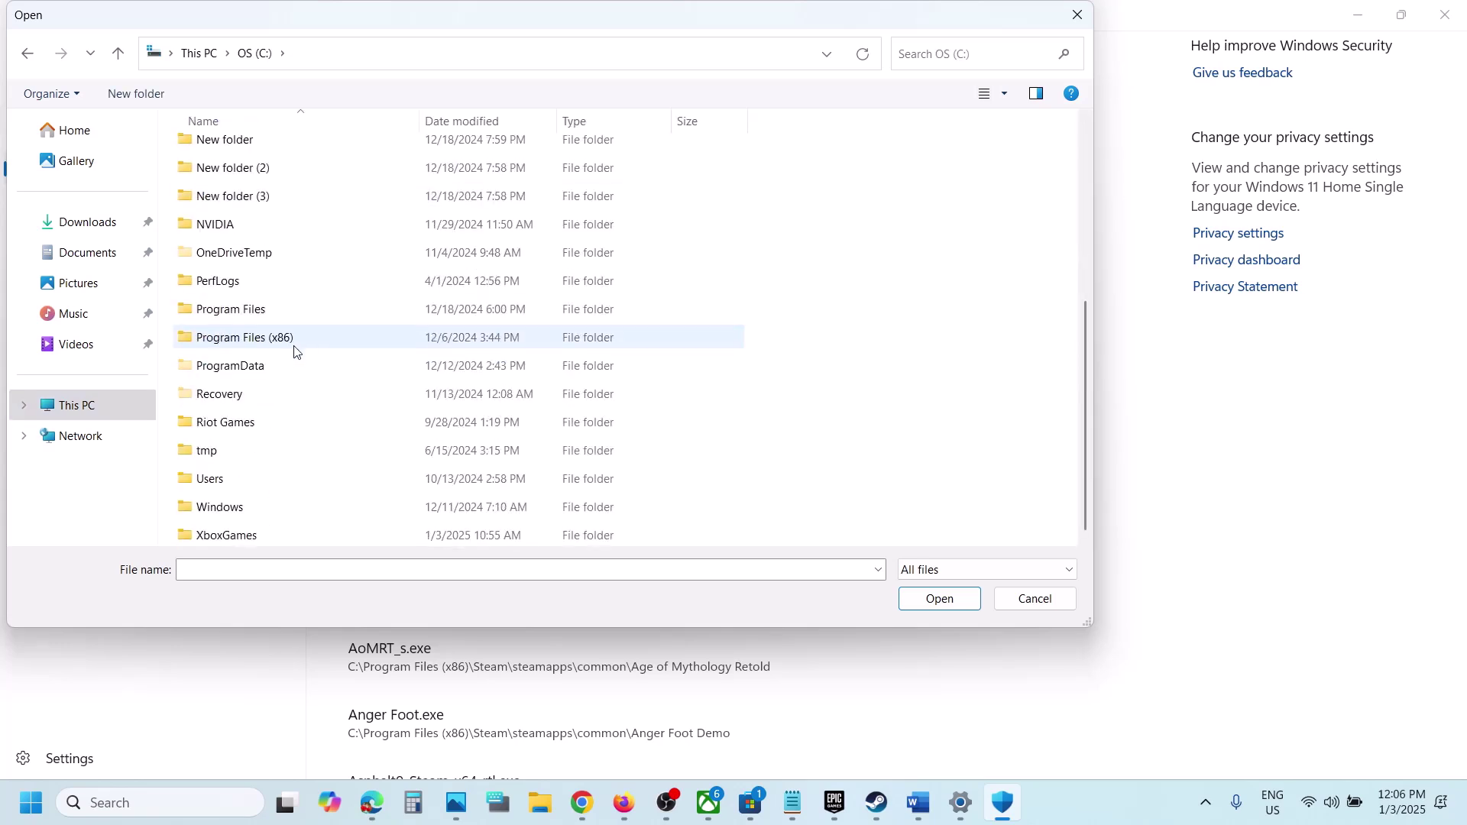
{"action": "double_click", "coordinate": [276, 345]}
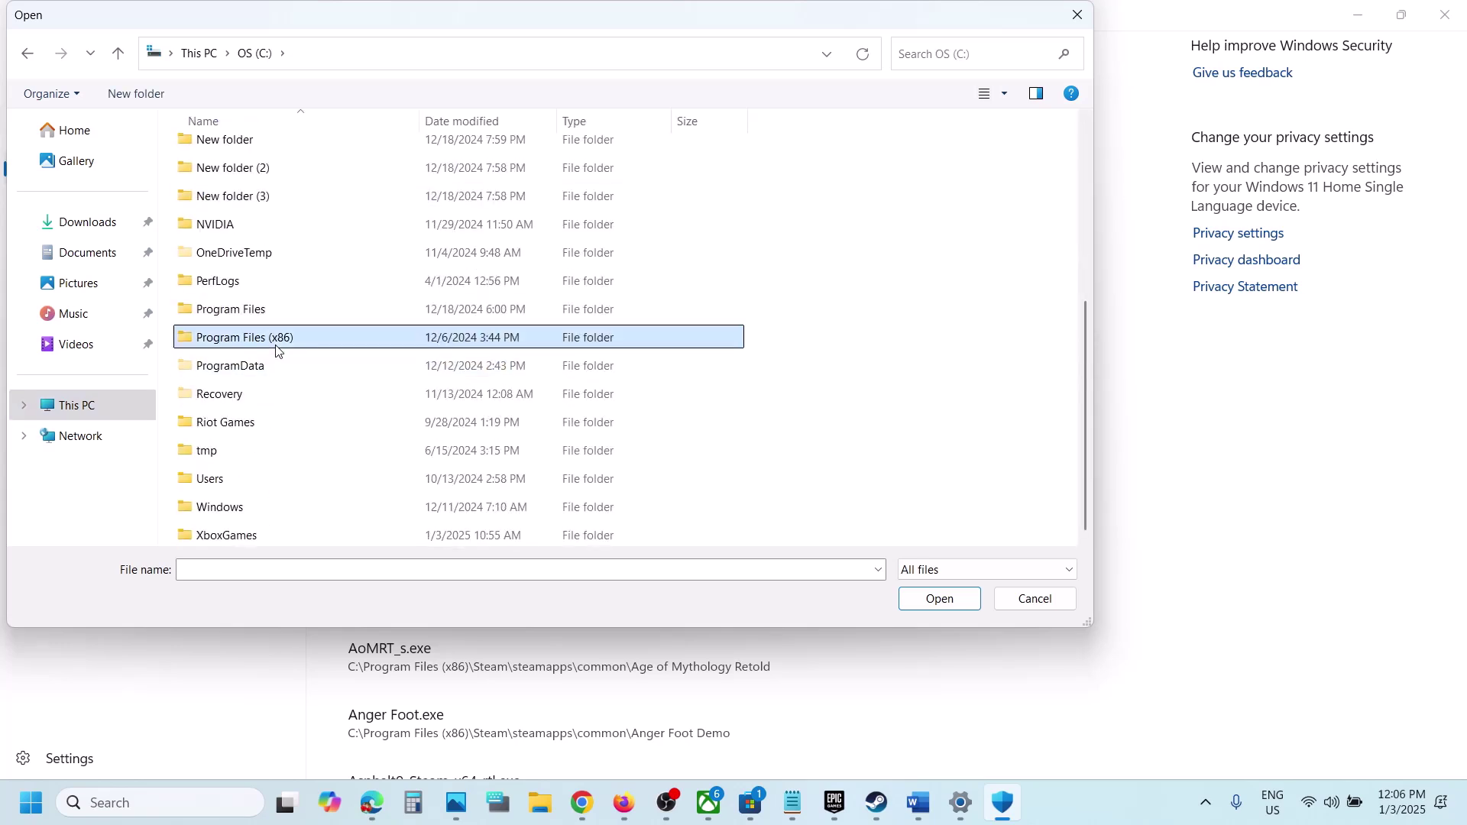
{"action": "scroll", "coordinate": [279, 387], "scroll_direction": "down", "scroll_amount": 5}
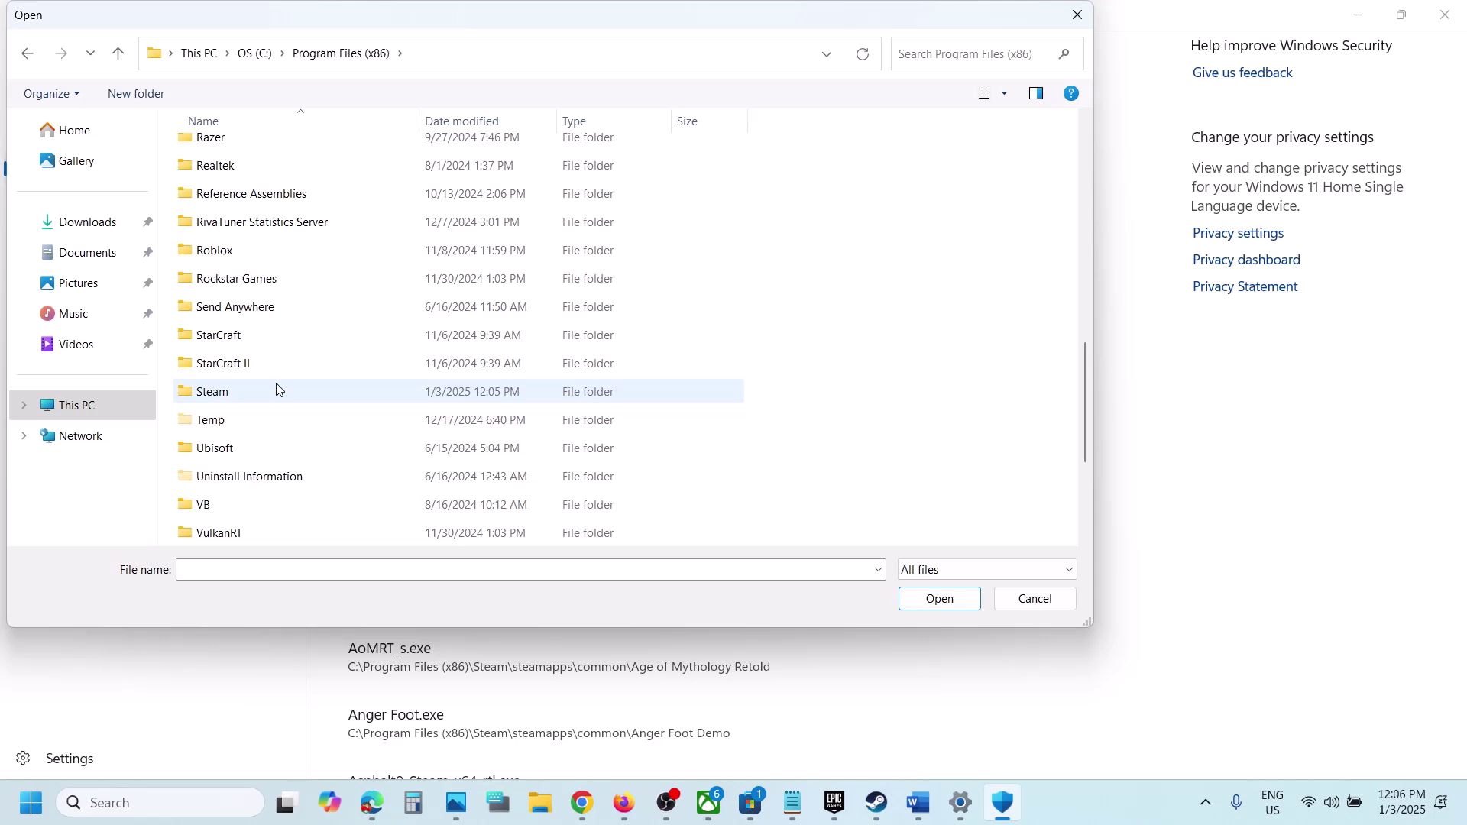
{"action": "double_click", "coordinate": [229, 390]}
{"action": "scroll", "coordinate": [269, 258], "scroll_direction": "down", "scroll_amount": 3}
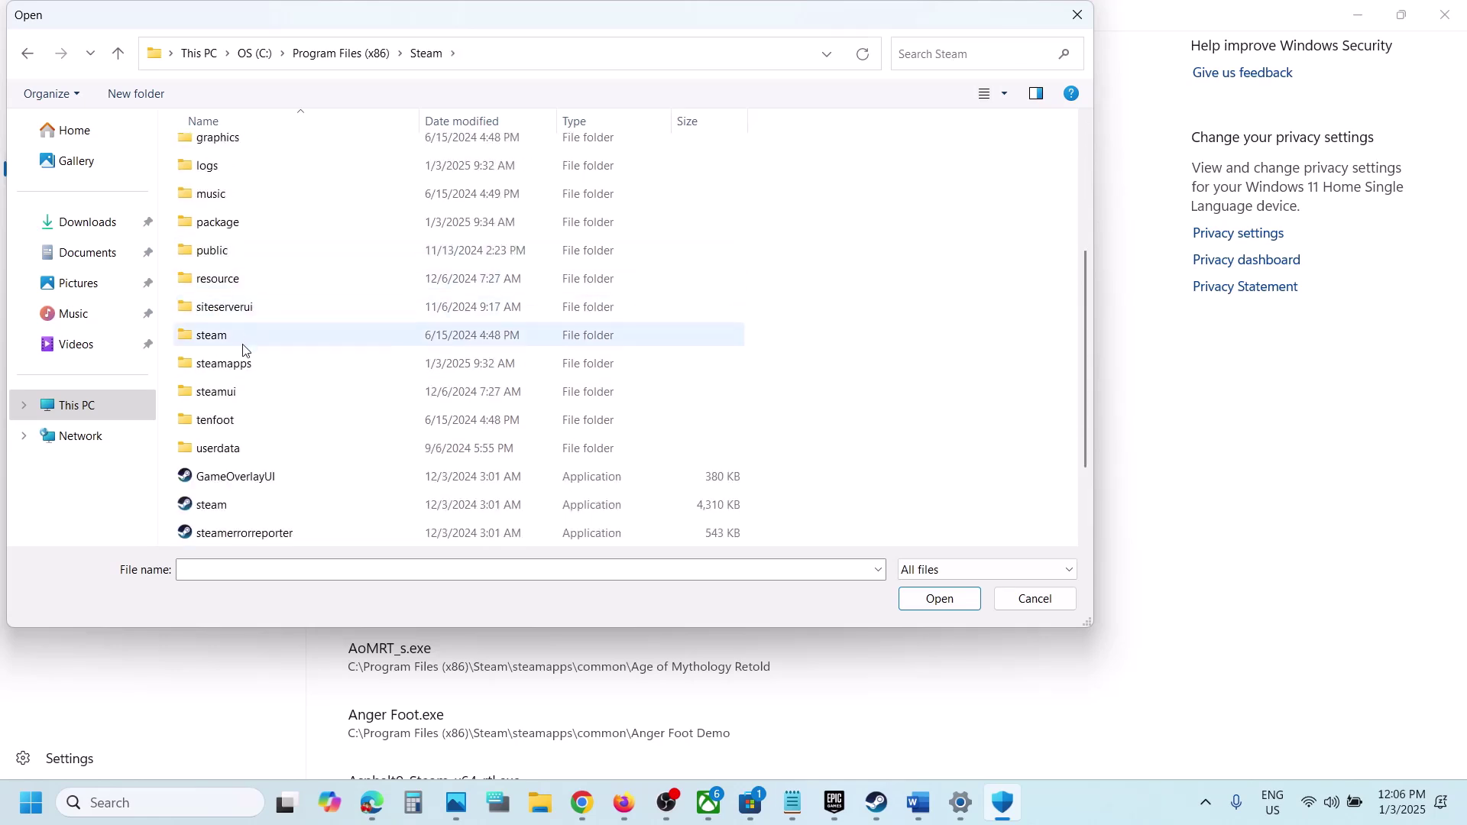
{"action": "double_click", "coordinate": [229, 364]}
{"action": "double_click", "coordinate": [238, 158]}
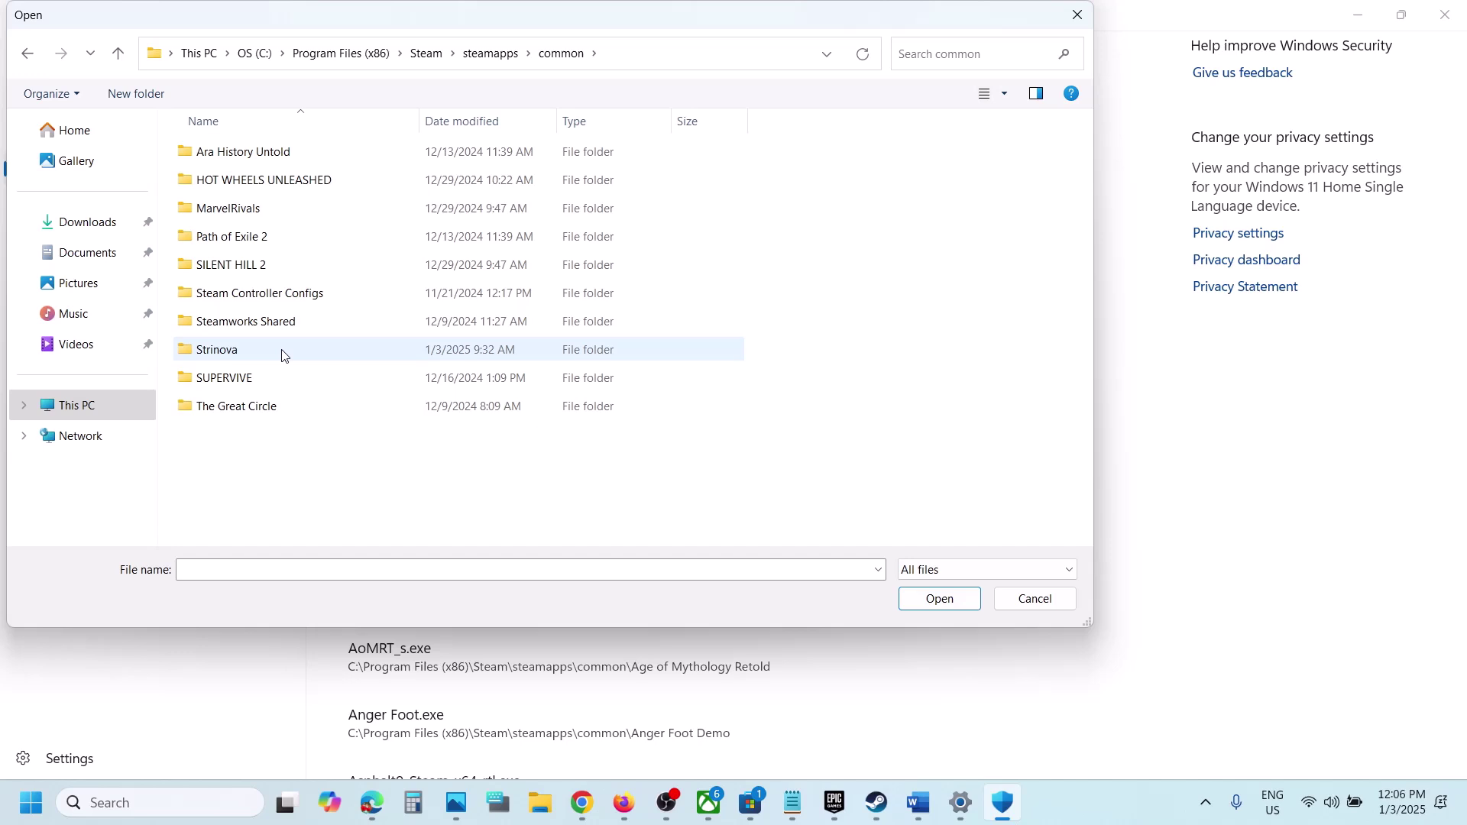
{"action": "left_click", "coordinate": [121, 52]}
{"action": "left_click", "coordinate": [122, 53]}
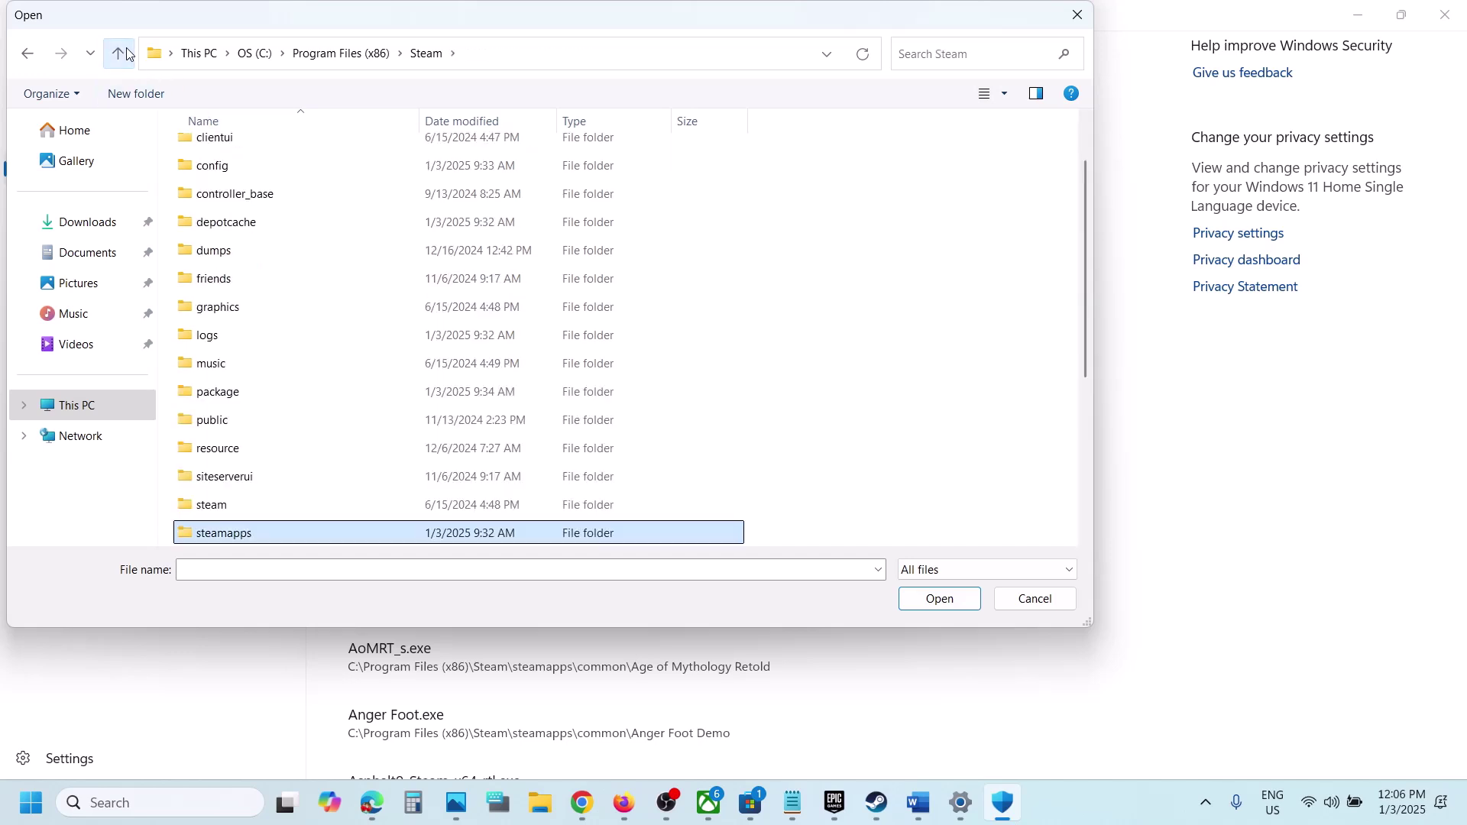
{"action": "left_click", "coordinate": [122, 53]}
{"action": "left_click", "coordinate": [122, 53]}
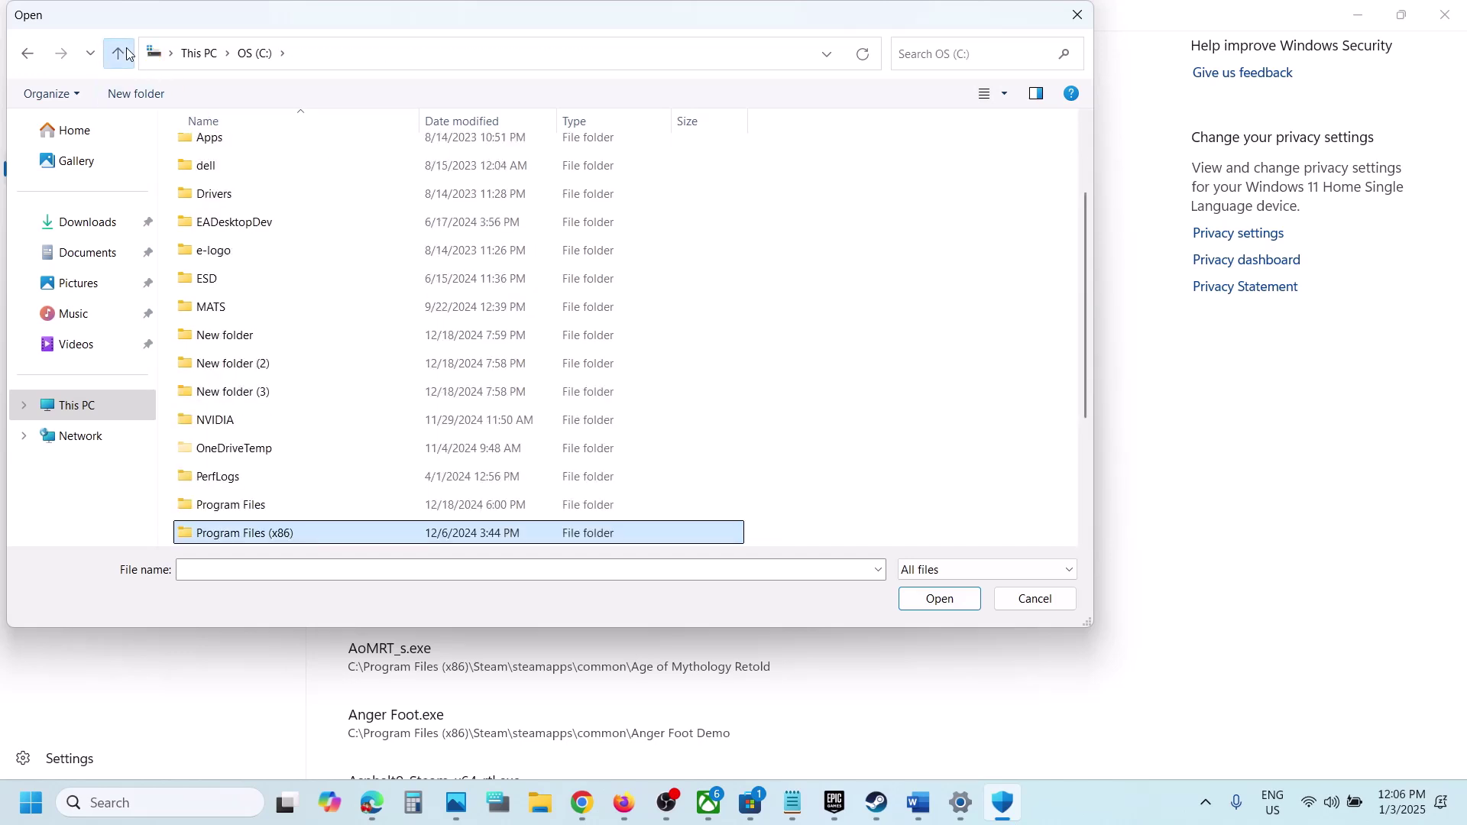
{"action": "left_click", "coordinate": [122, 53]}
Step: Select HLLEpicGamesStore in C:\Program Files\Epic Games\HellLetLooseG0WU4
{"action": "double_click", "coordinate": [246, 148]}
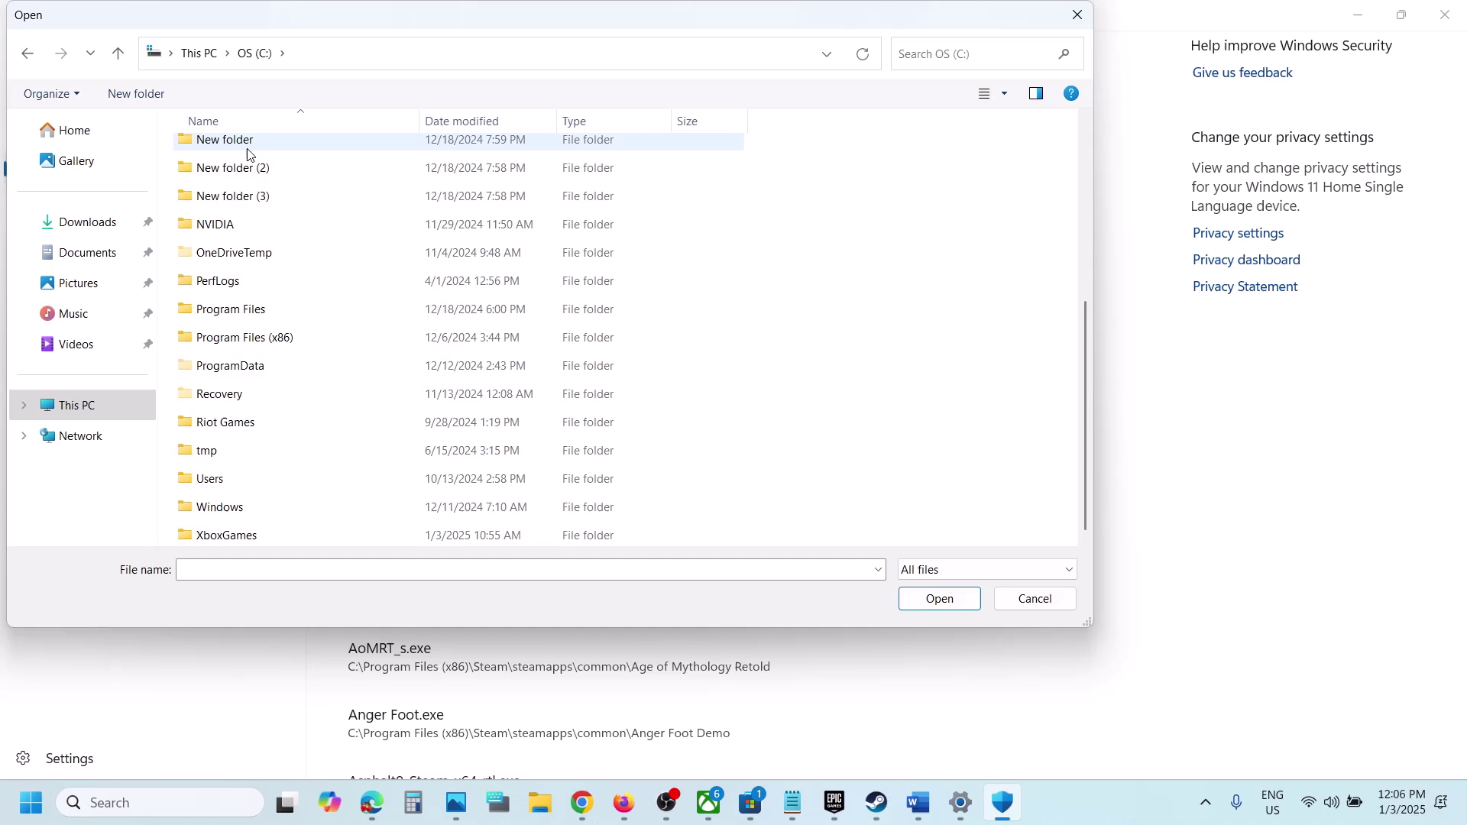
{"action": "double_click", "coordinate": [268, 309]}
{"action": "scroll", "coordinate": [268, 310], "scroll_direction": "down", "scroll_amount": 3}
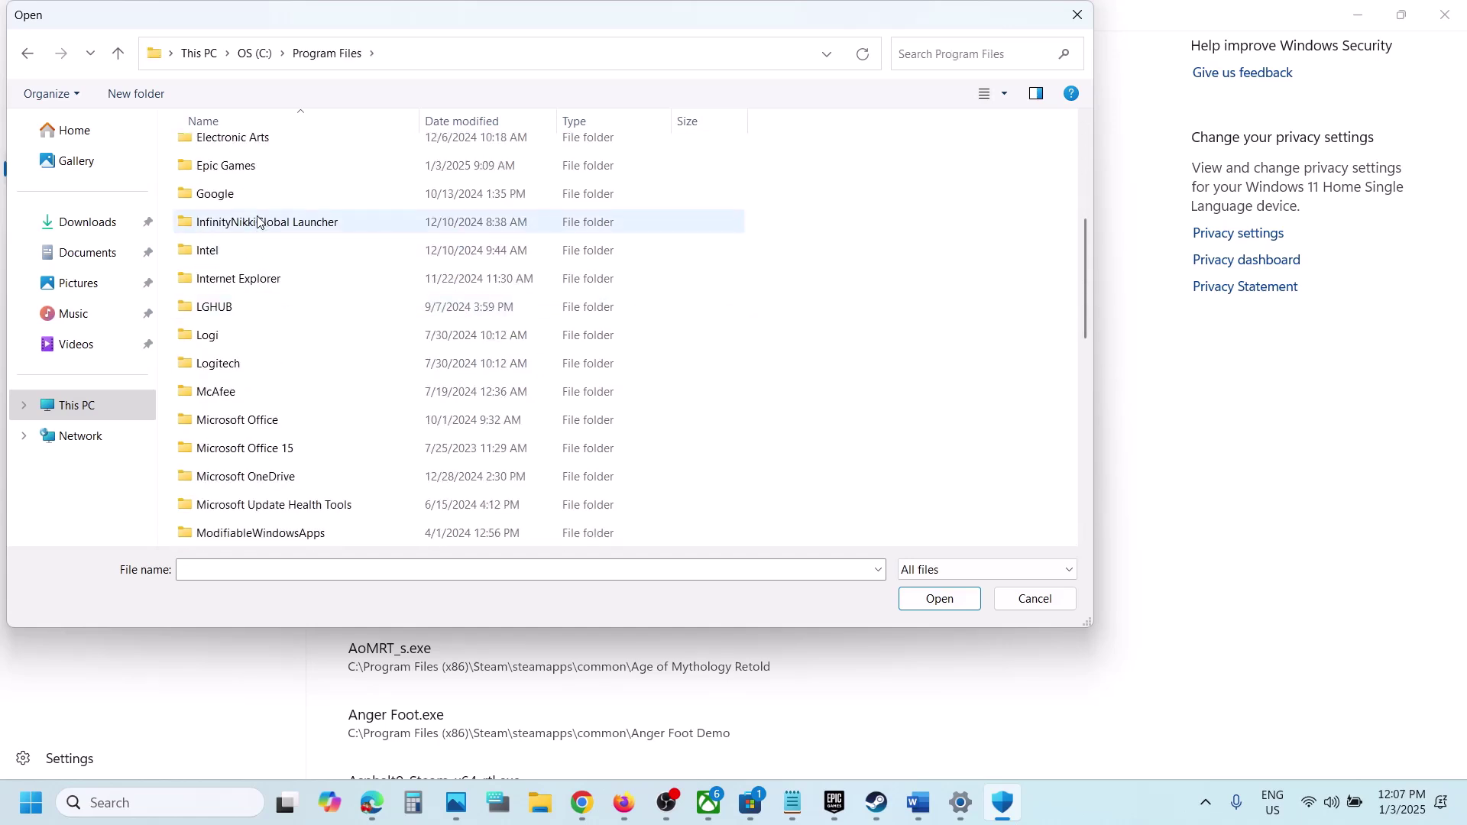
{"action": "double_click", "coordinate": [250, 168]}
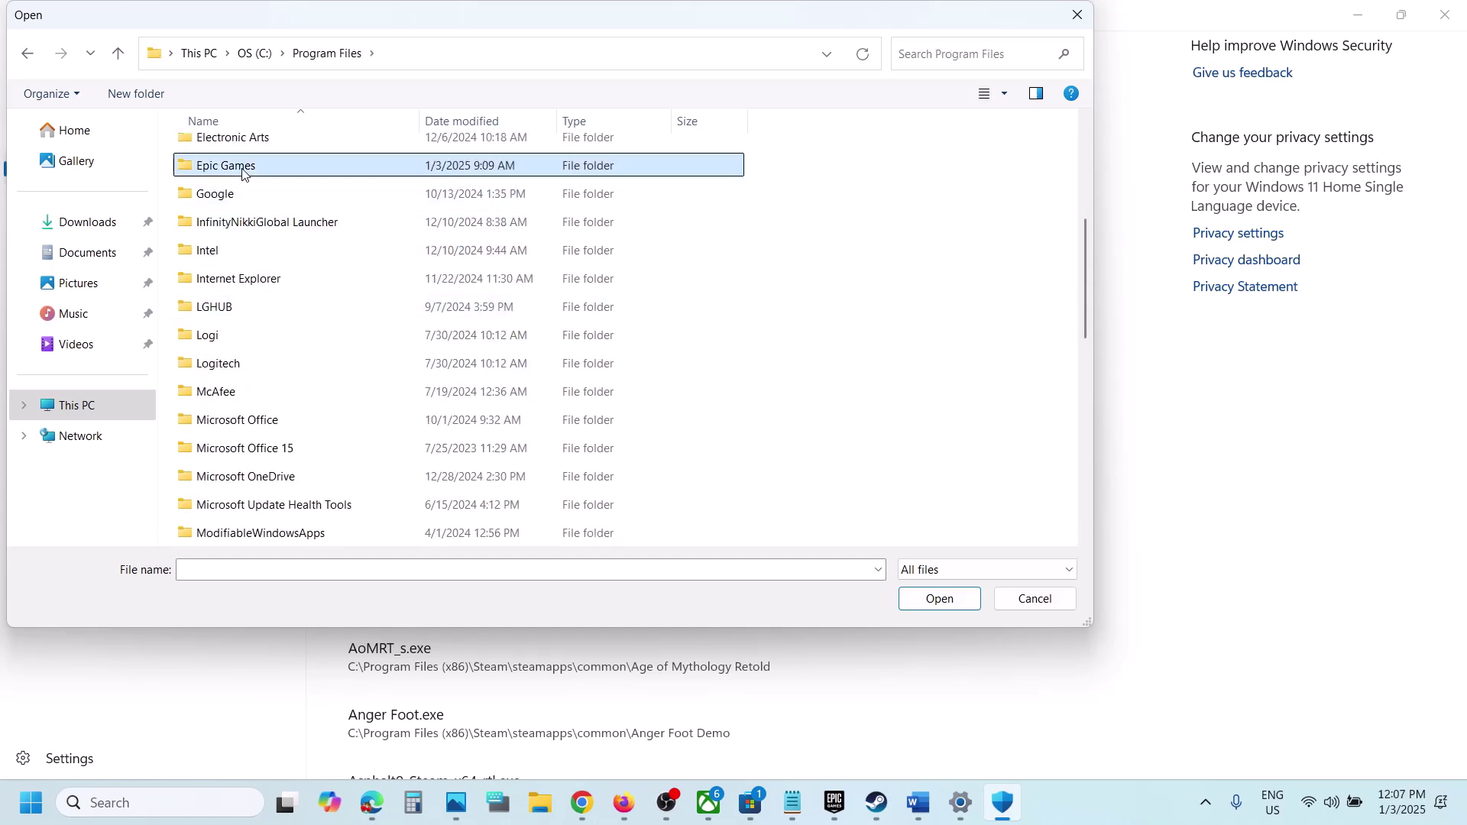
{"action": "double_click", "coordinate": [254, 155]}
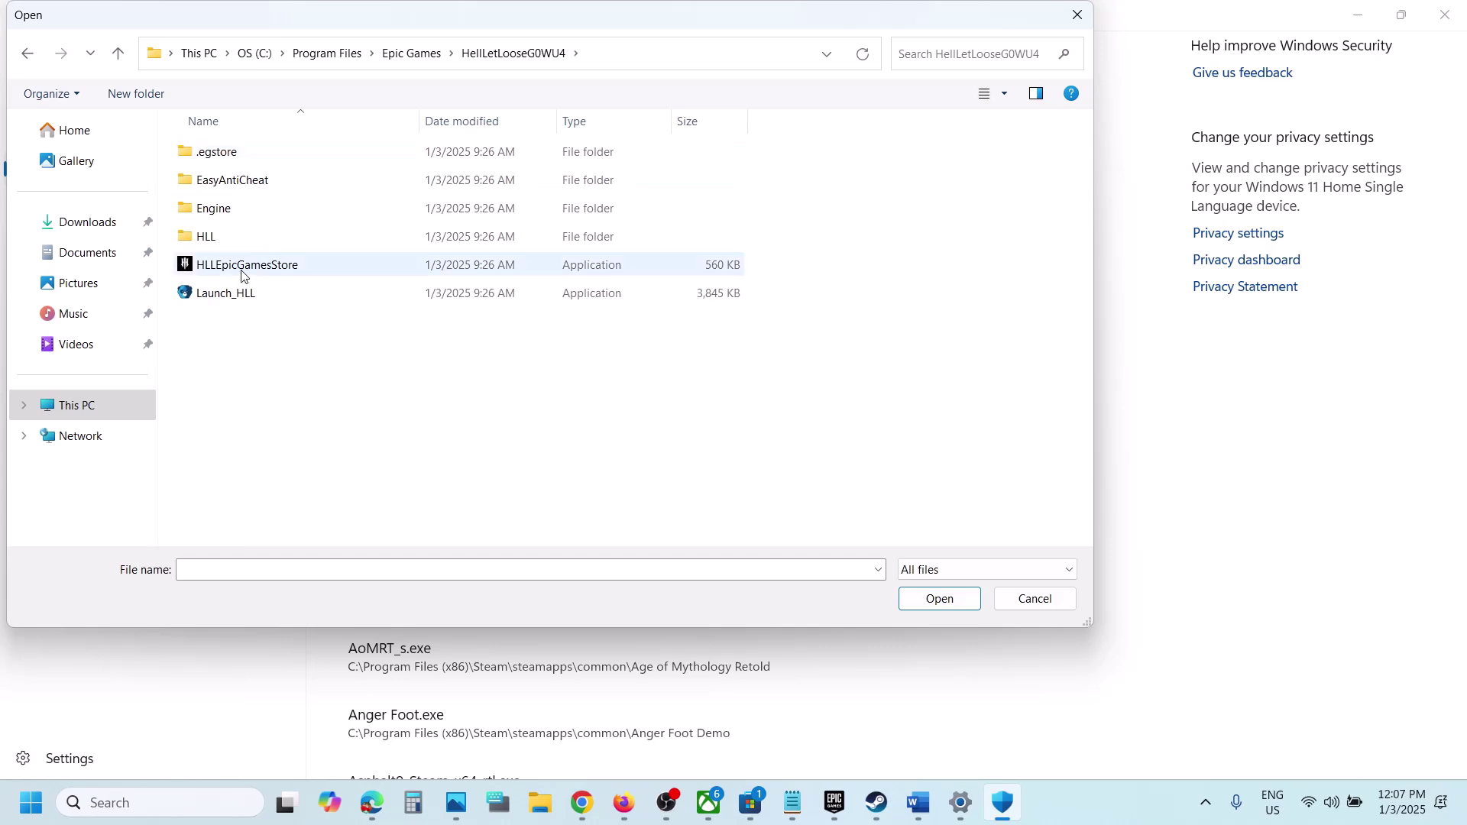
{"action": "left_click", "coordinate": [241, 266]}
Step: Confirm HLLEpicGamesStore as allowed, then add the Launch_HLL launcher
{"action": "left_click", "coordinate": [934, 599]}
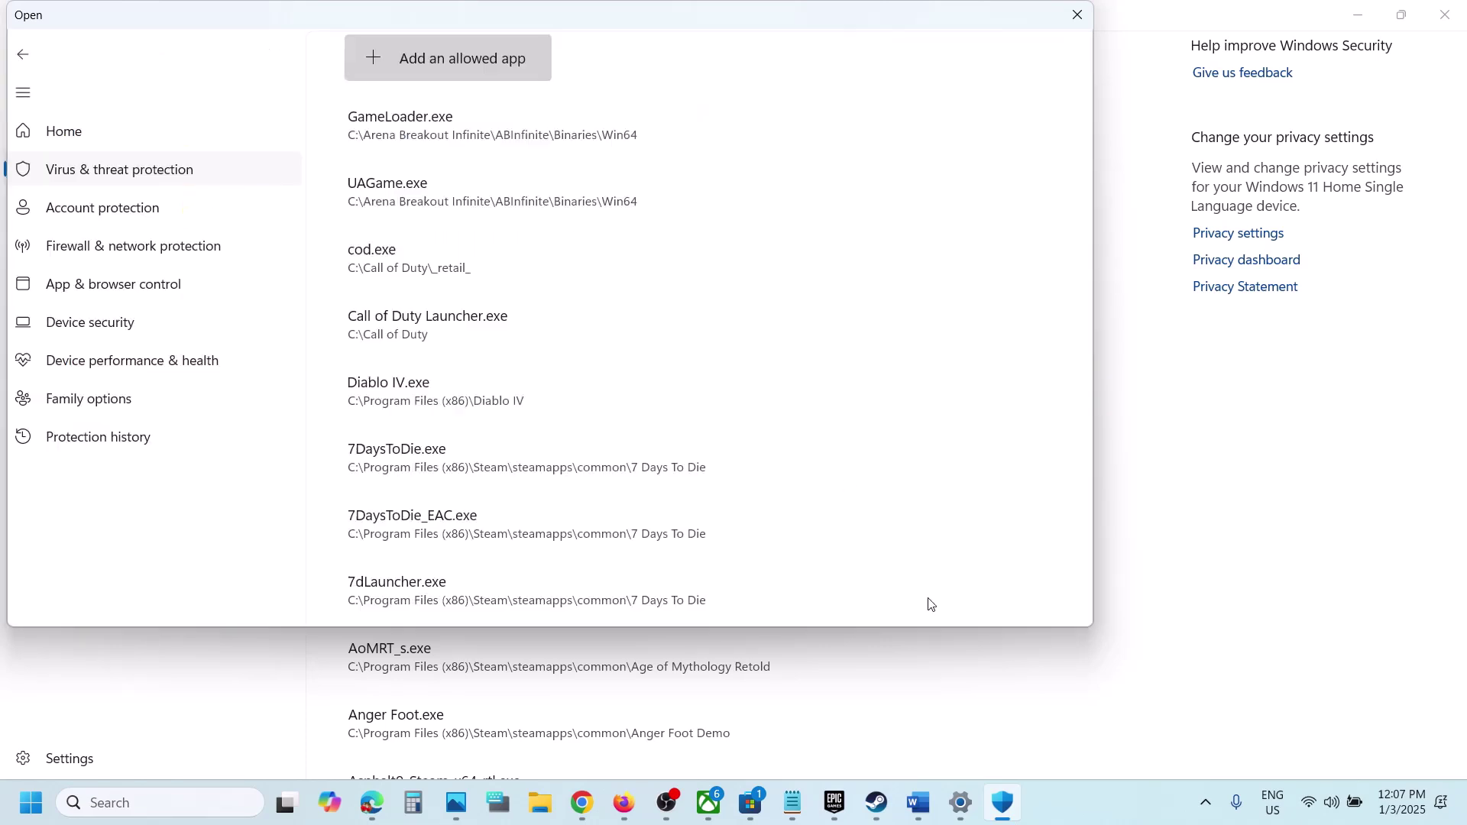
{"action": "left_click", "coordinate": [451, 67]}
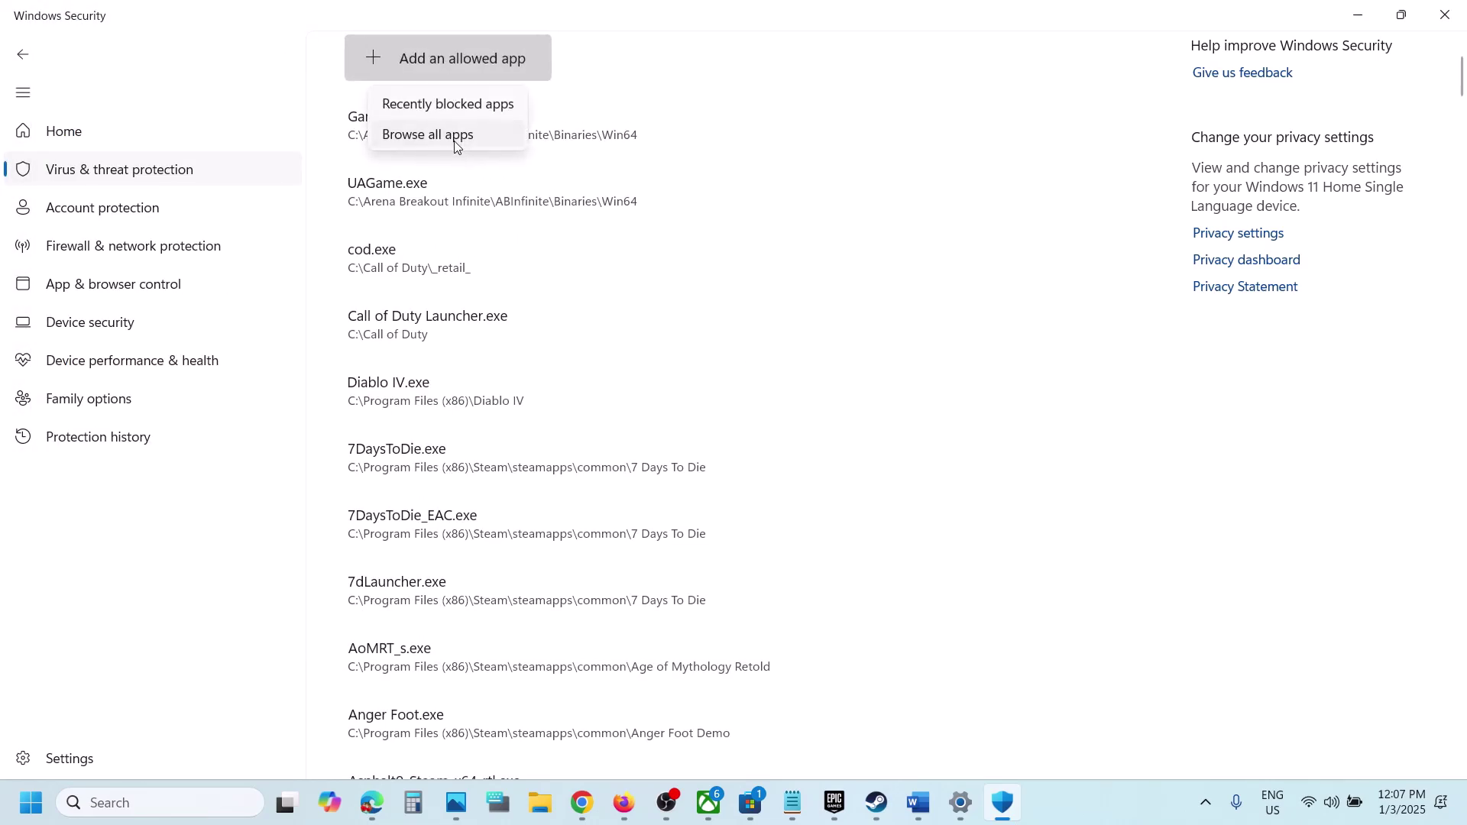
{"action": "left_click", "coordinate": [452, 139]}
{"action": "left_click", "coordinate": [244, 294]}
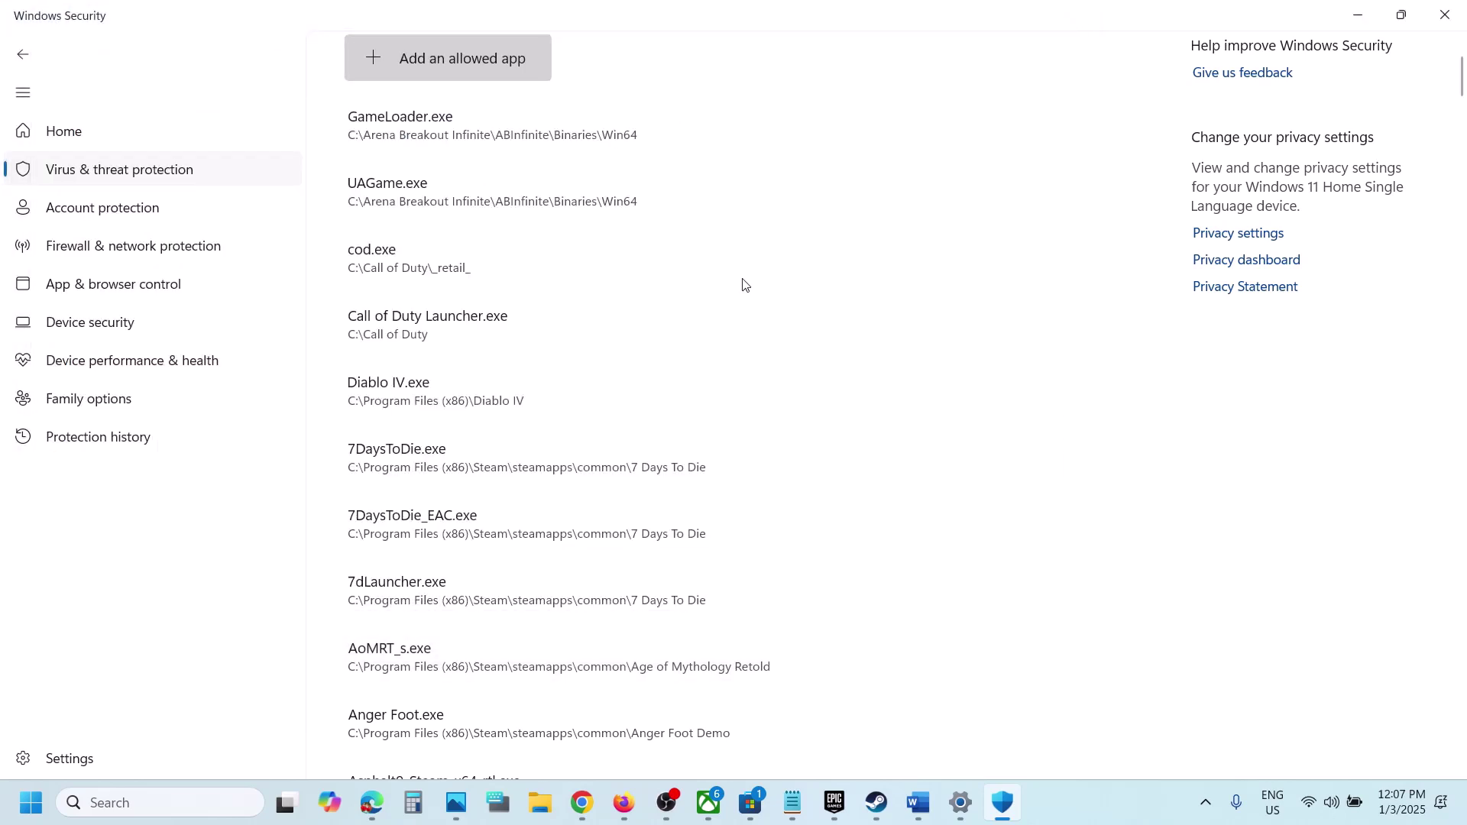
Step: Allow HLL\Binaries\Win64\HLLEpicGamesStore-Win64-Shipping through Controlled folder access
{"action": "left_click", "coordinate": [507, 66]}
{"action": "left_click", "coordinate": [462, 134]}
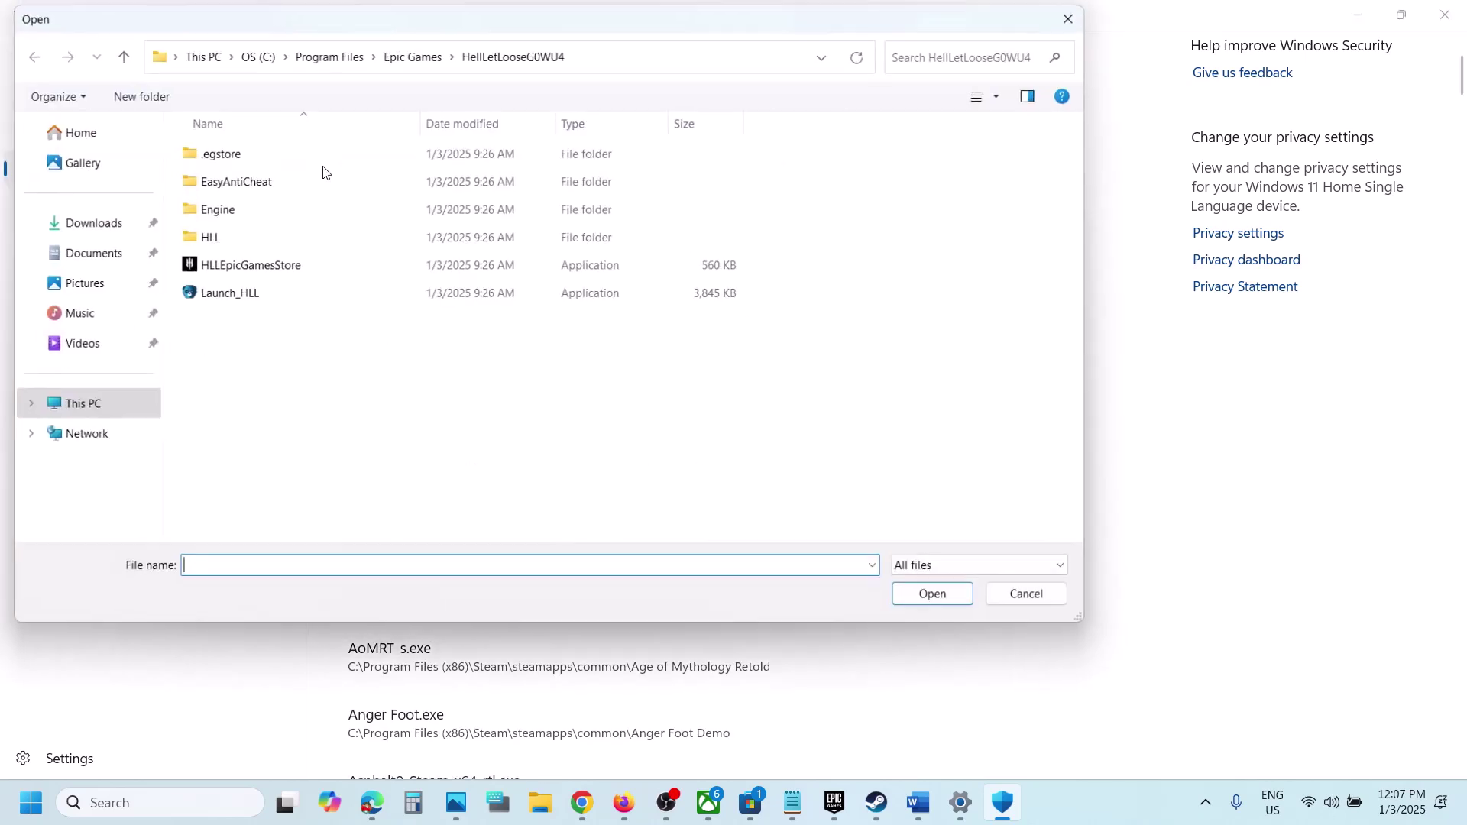
{"action": "double_click", "coordinate": [214, 238]}
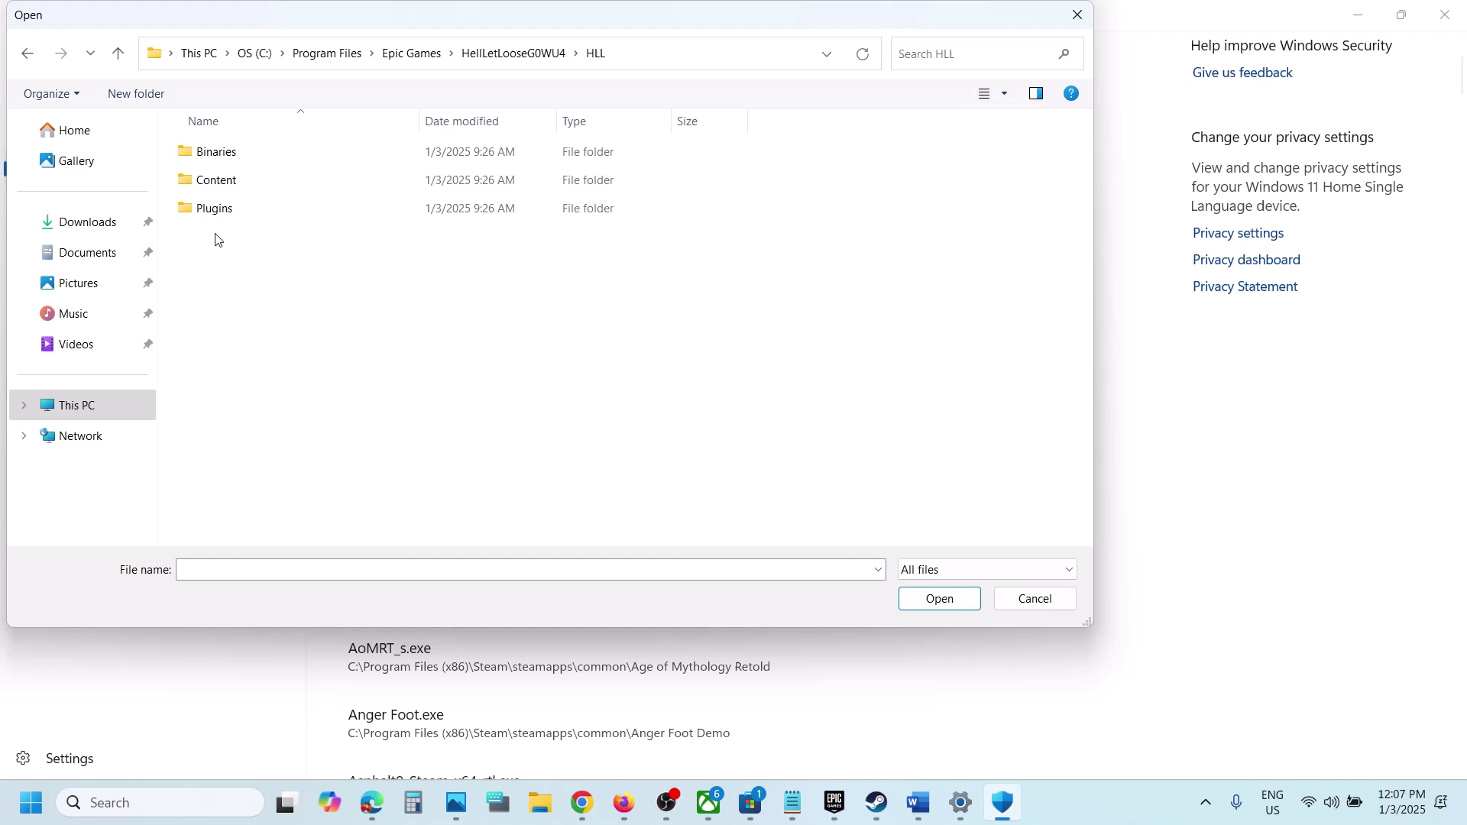
{"action": "double_click", "coordinate": [217, 152]}
{"action": "double_click", "coordinate": [216, 155]}
{"action": "left_click", "coordinate": [275, 153]}
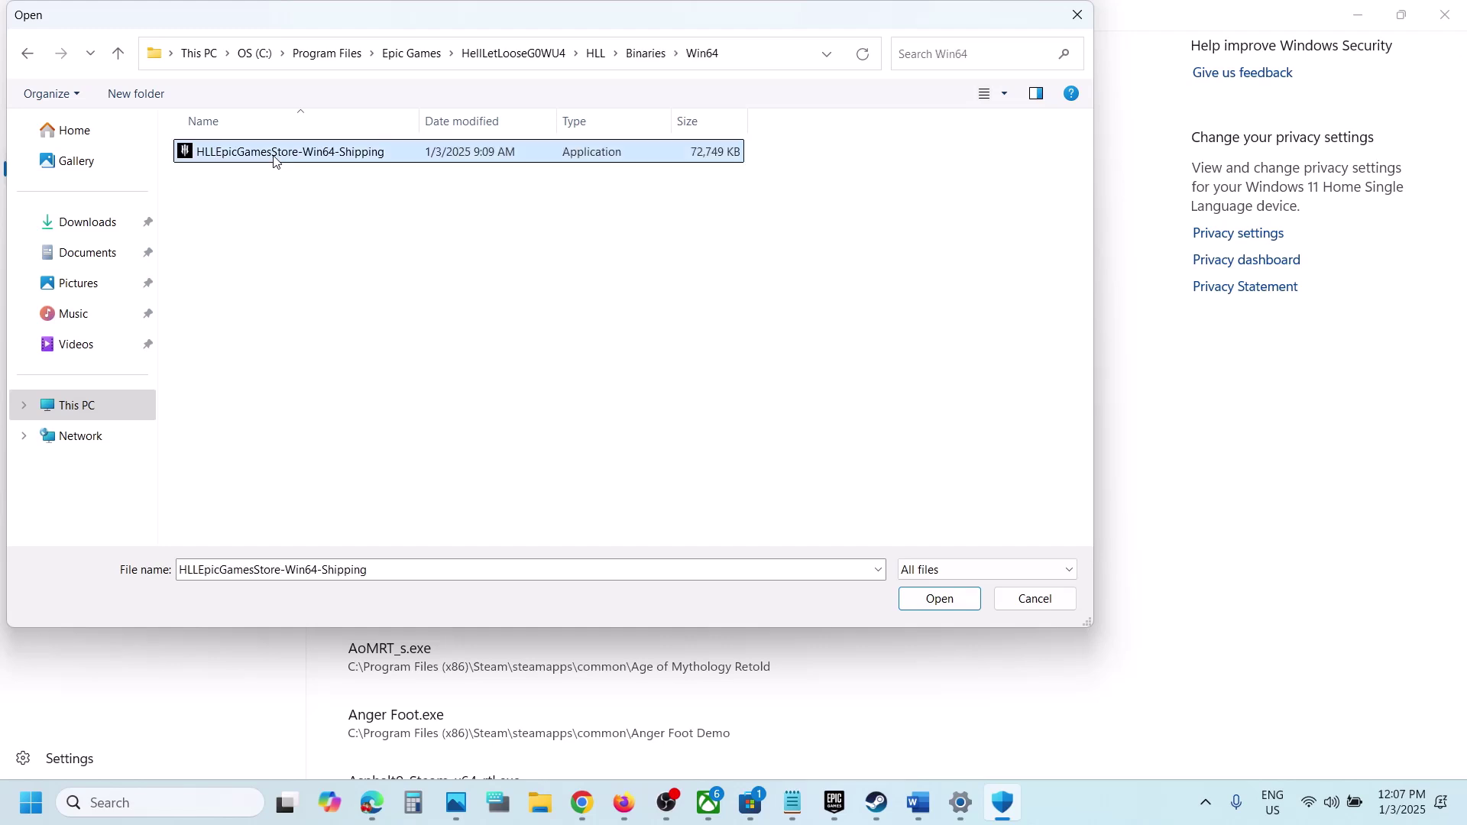
{"action": "left_click", "coordinate": [942, 599]}
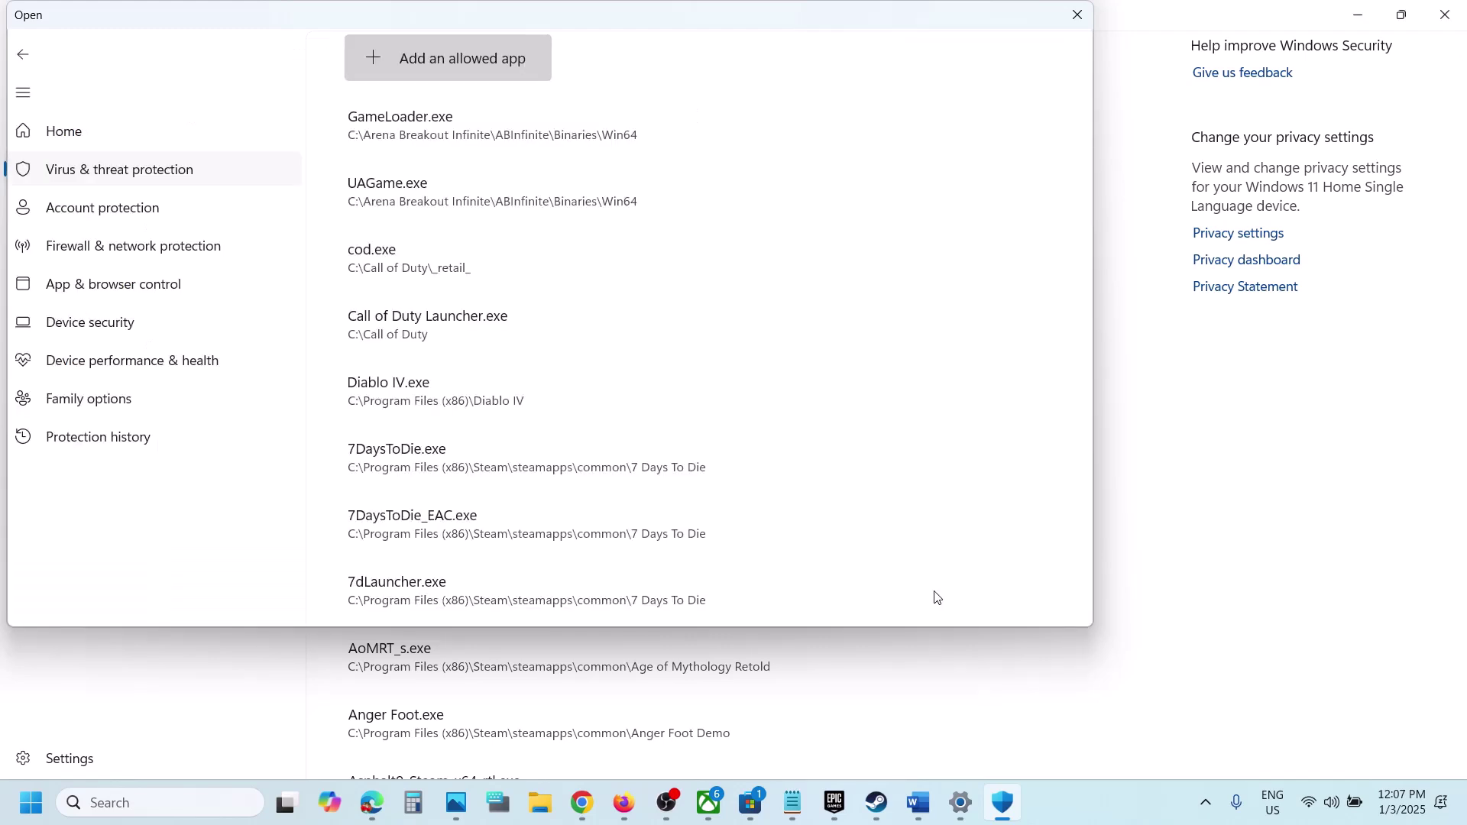
Step: Allow EasyAntiCheat\EasyAntiCheat_EOS_Setup through Controlled folder access
{"action": "left_click", "coordinate": [457, 72]}
{"action": "left_click", "coordinate": [472, 137]}
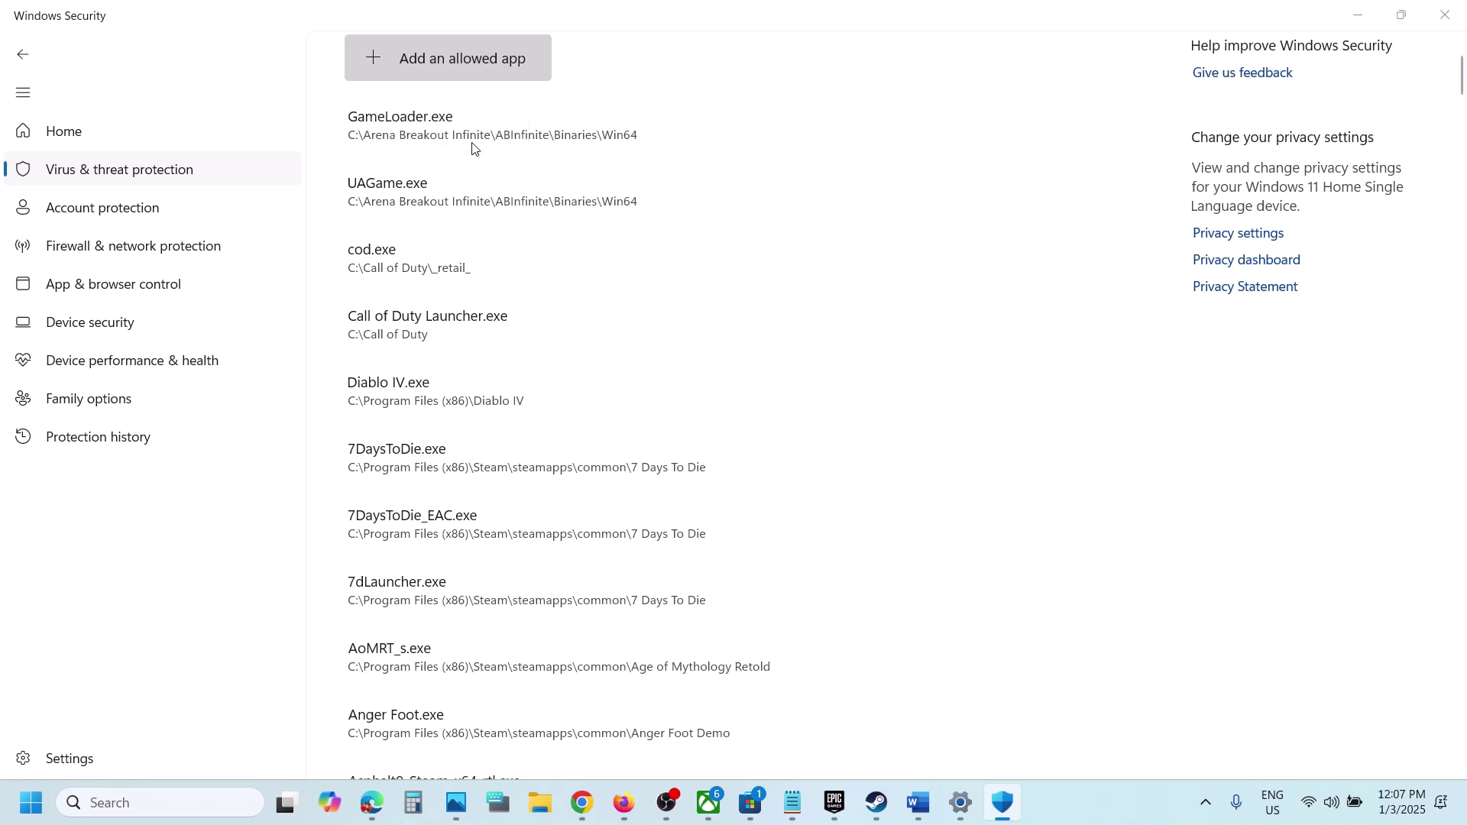
{"action": "left_click", "coordinate": [113, 56]}
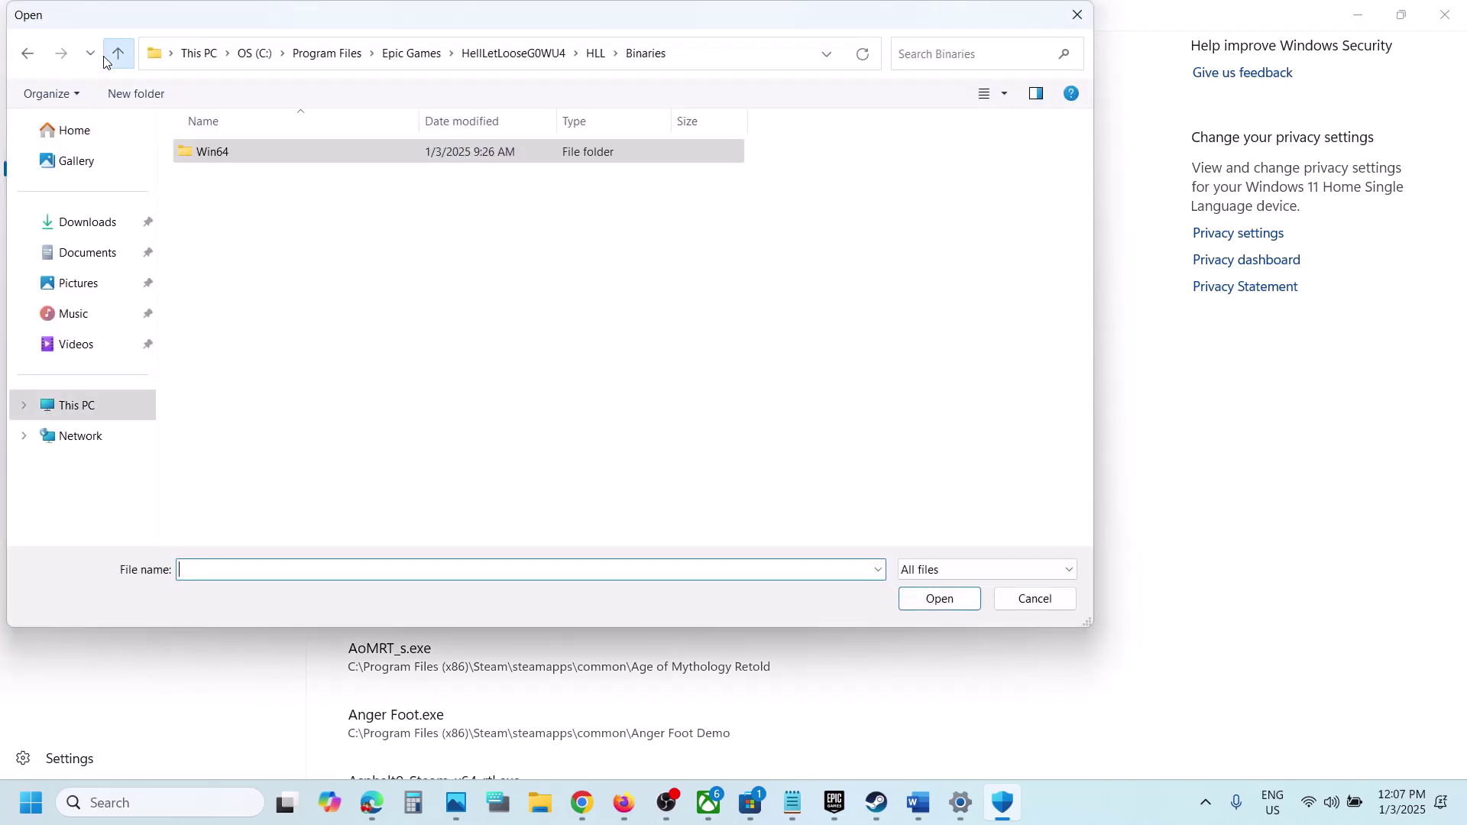
{"action": "left_click", "coordinate": [116, 59]}
{"action": "left_click", "coordinate": [116, 67]}
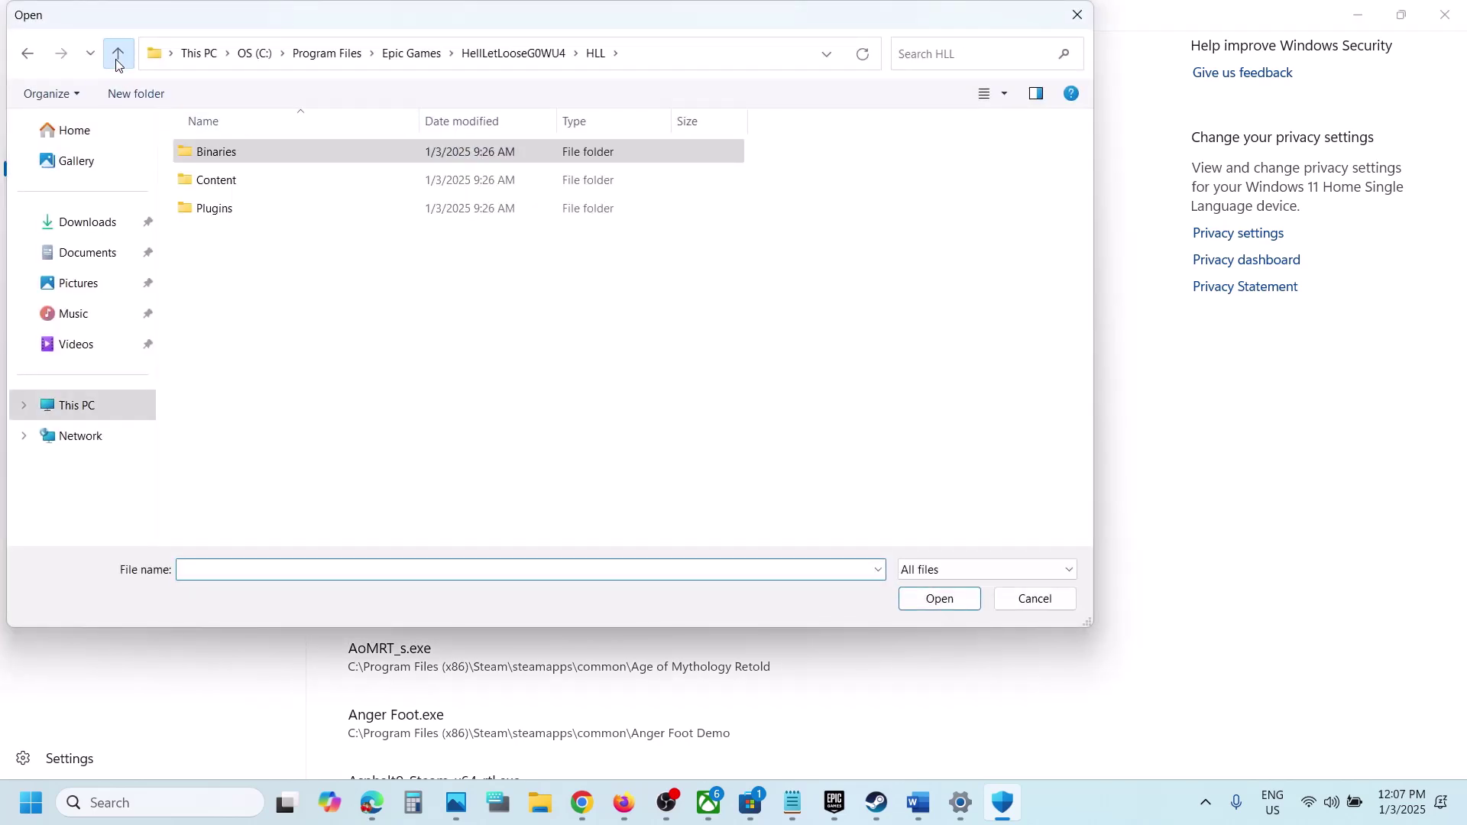
{"action": "double_click", "coordinate": [243, 180]}
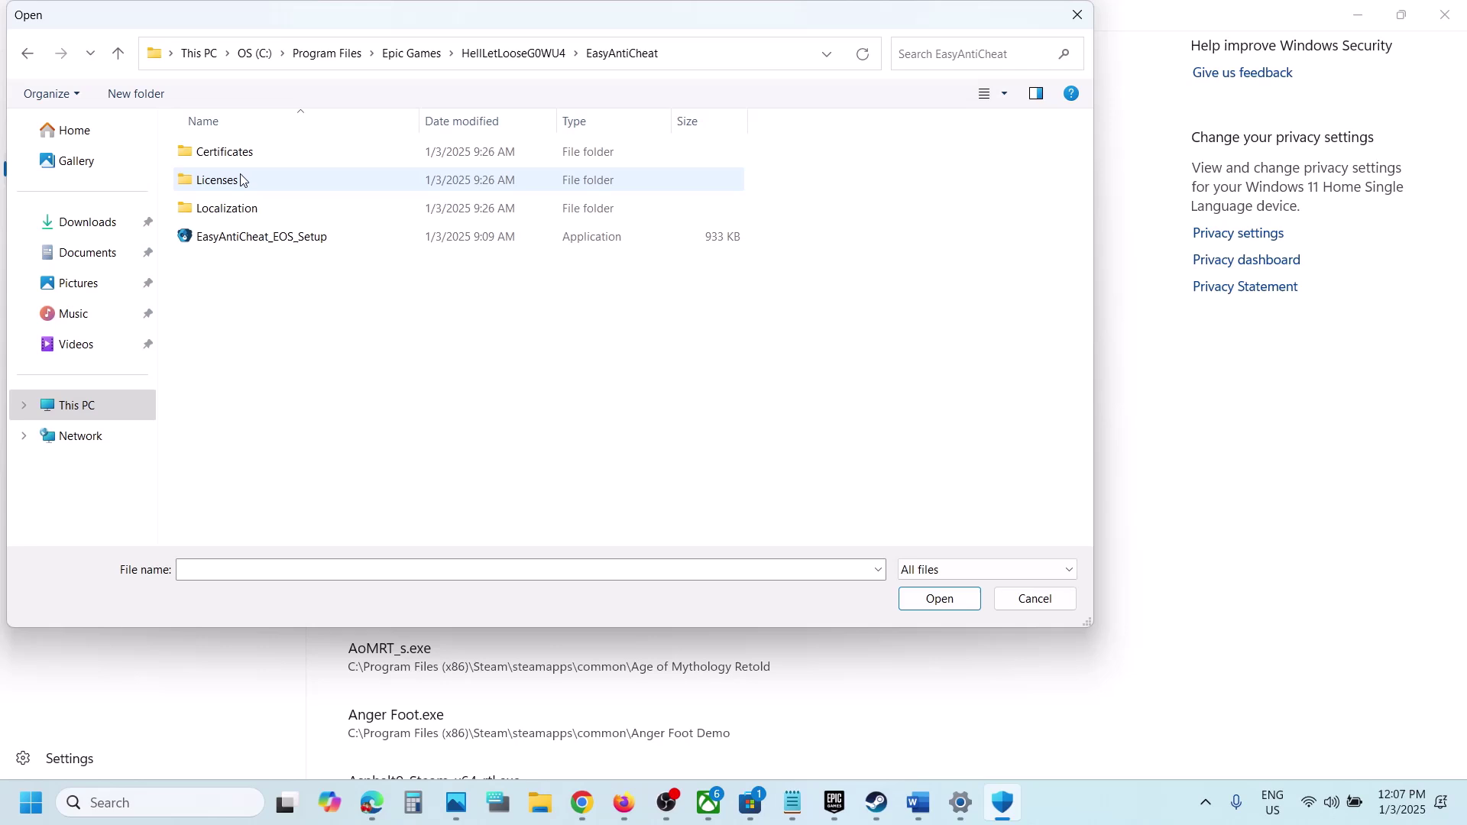
{"action": "left_click", "coordinate": [253, 237]}
{"action": "left_click", "coordinate": [927, 601]}
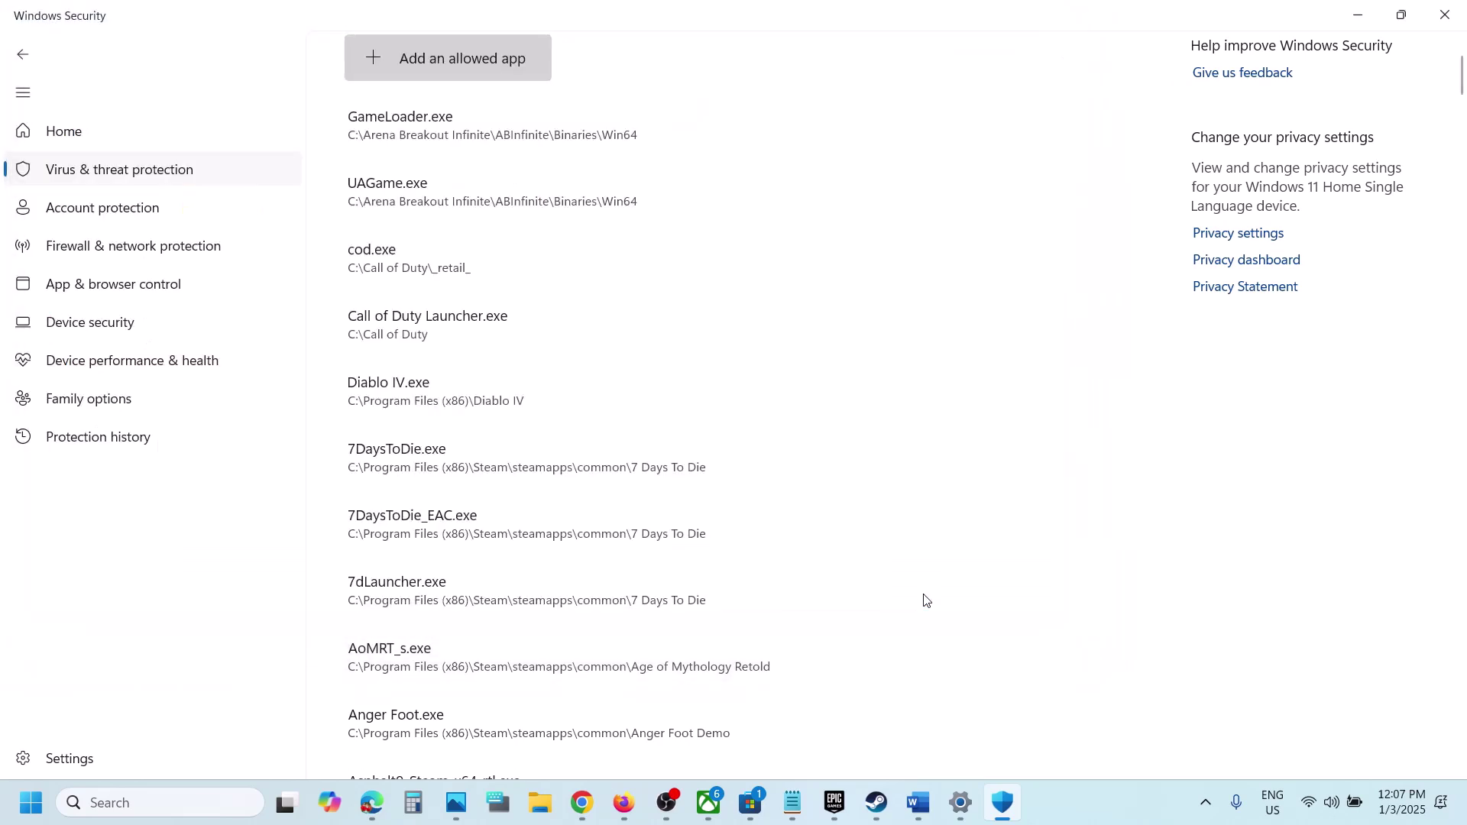
Step: Open Control Panel's Windows Defender Firewall allowed apps list and unlock it for editing
{"action": "left_click", "coordinate": [204, 801]}
{"action": "type", "text": "control"}
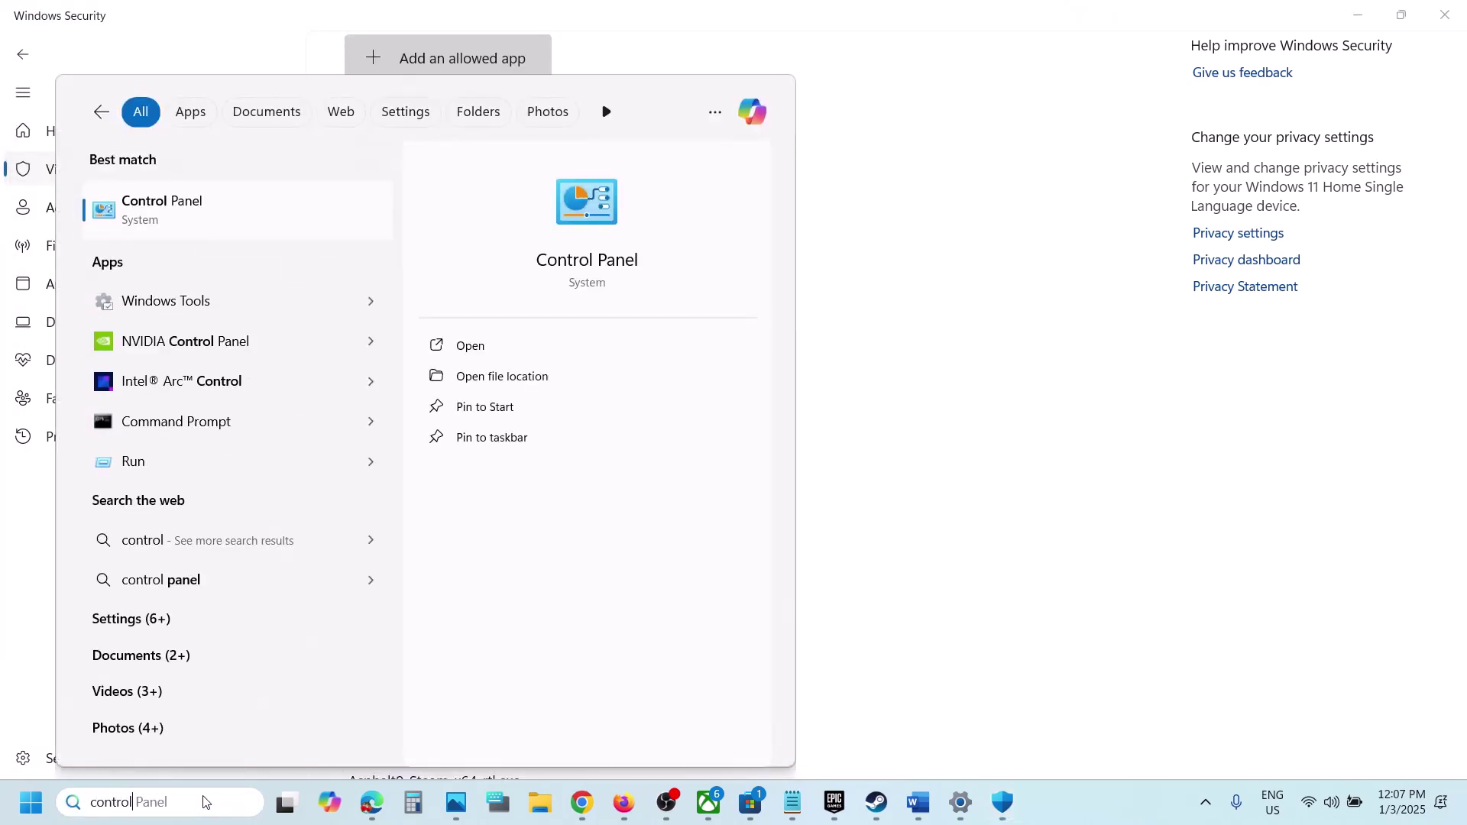
{"action": "key", "text": "Return"}
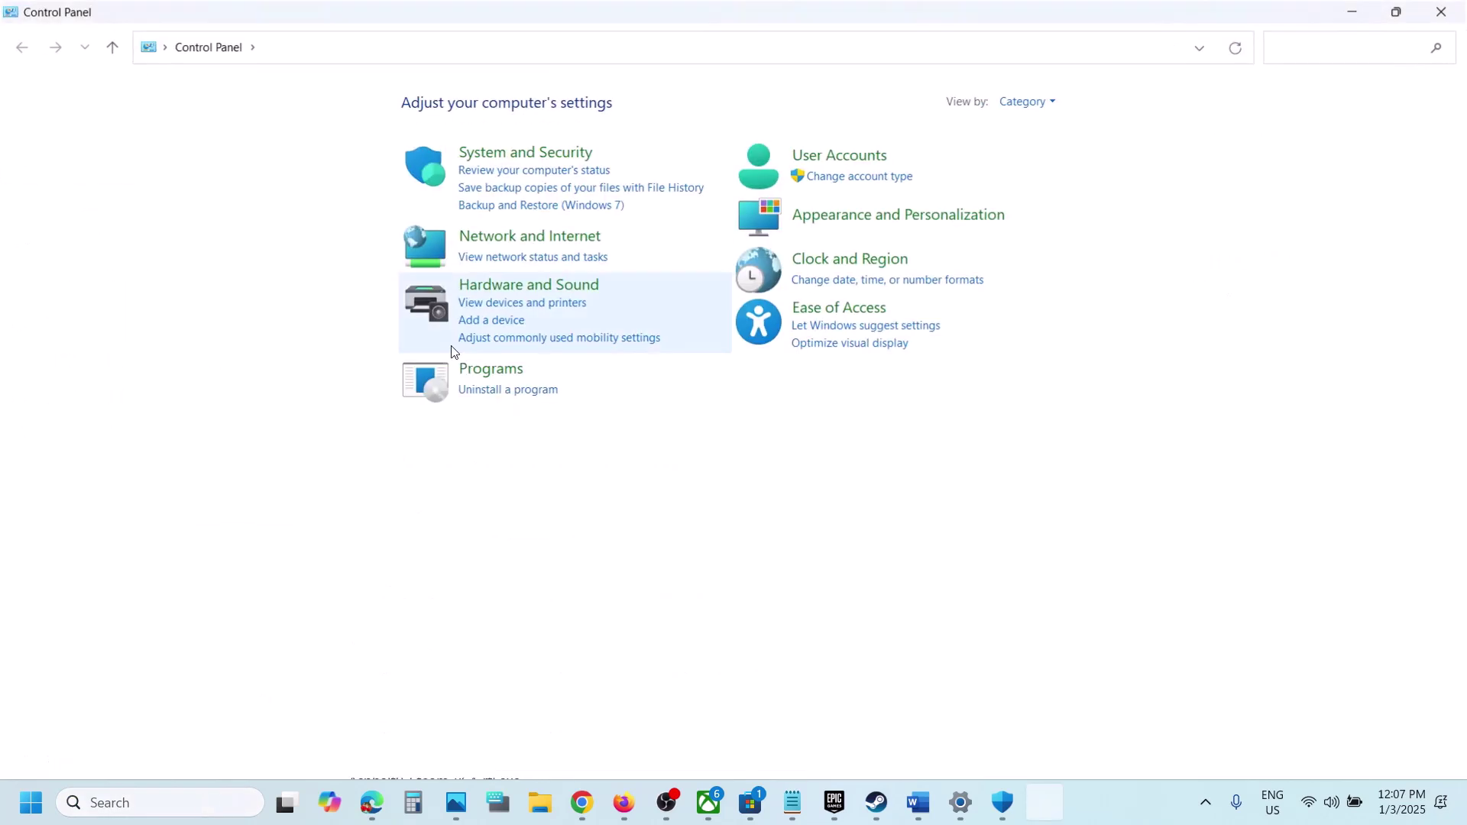
{"action": "left_click", "coordinate": [552, 155]}
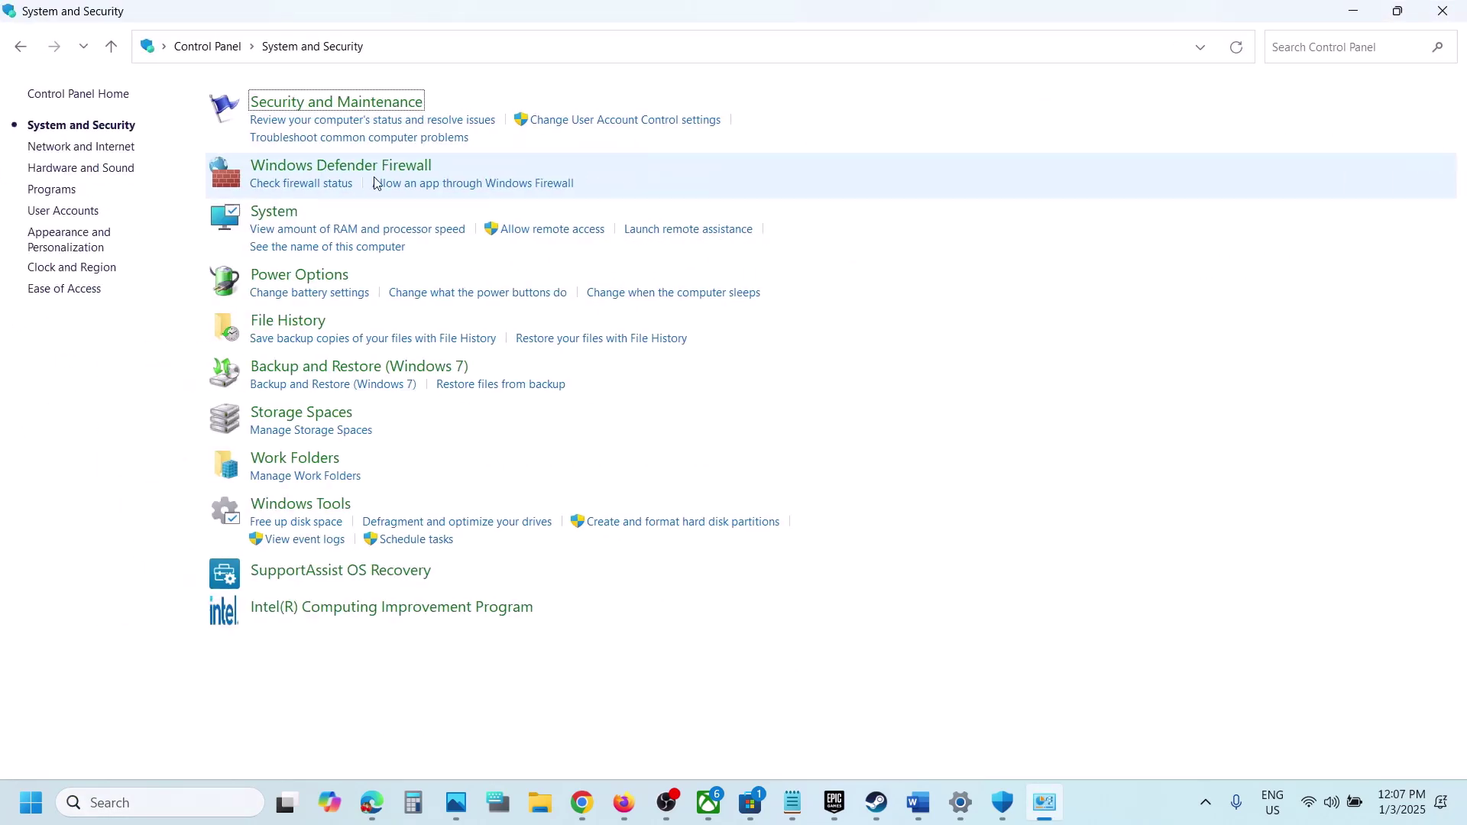
{"action": "left_click", "coordinate": [315, 168]}
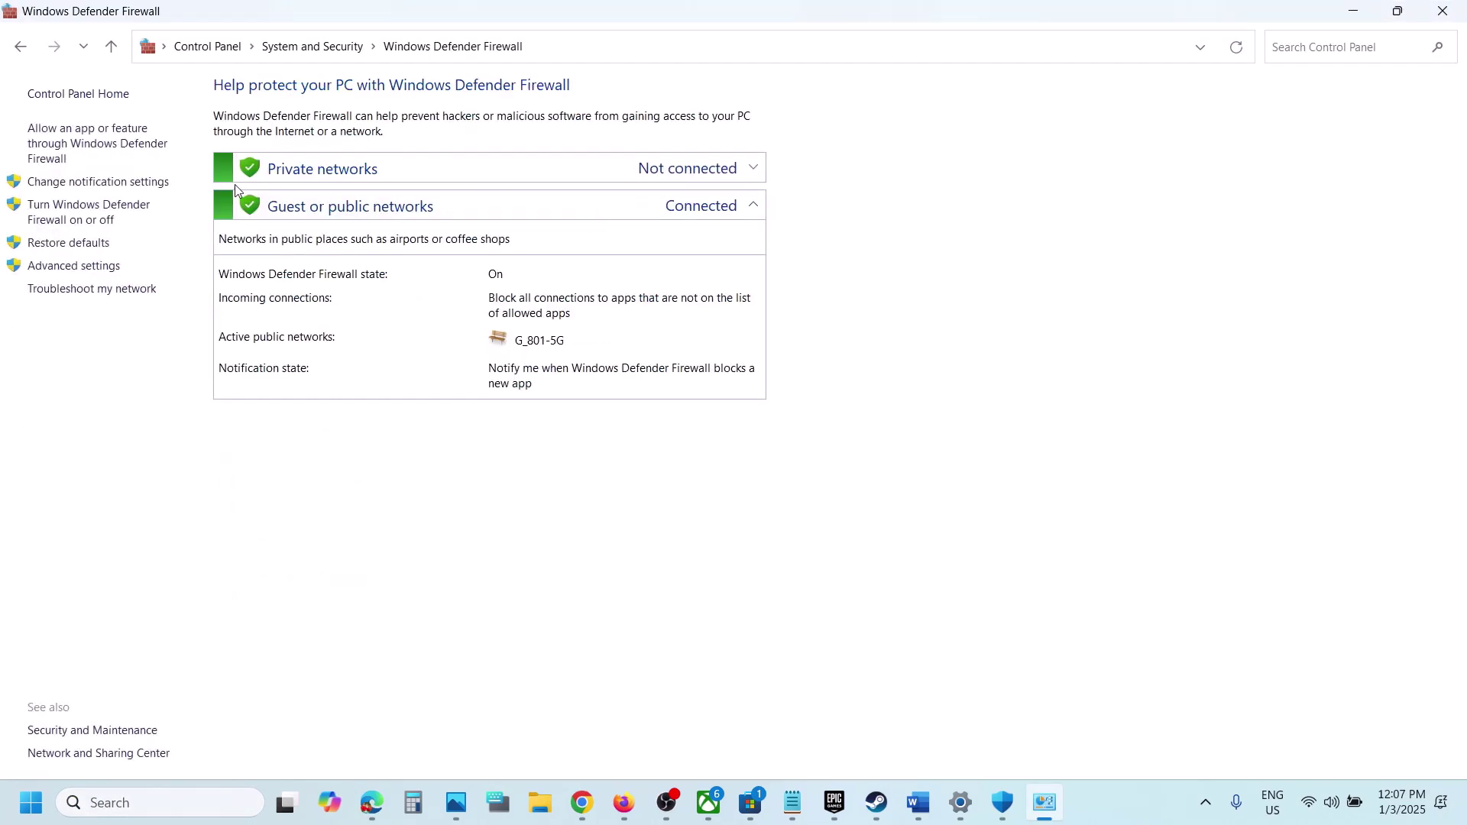
{"action": "left_click", "coordinate": [105, 136]}
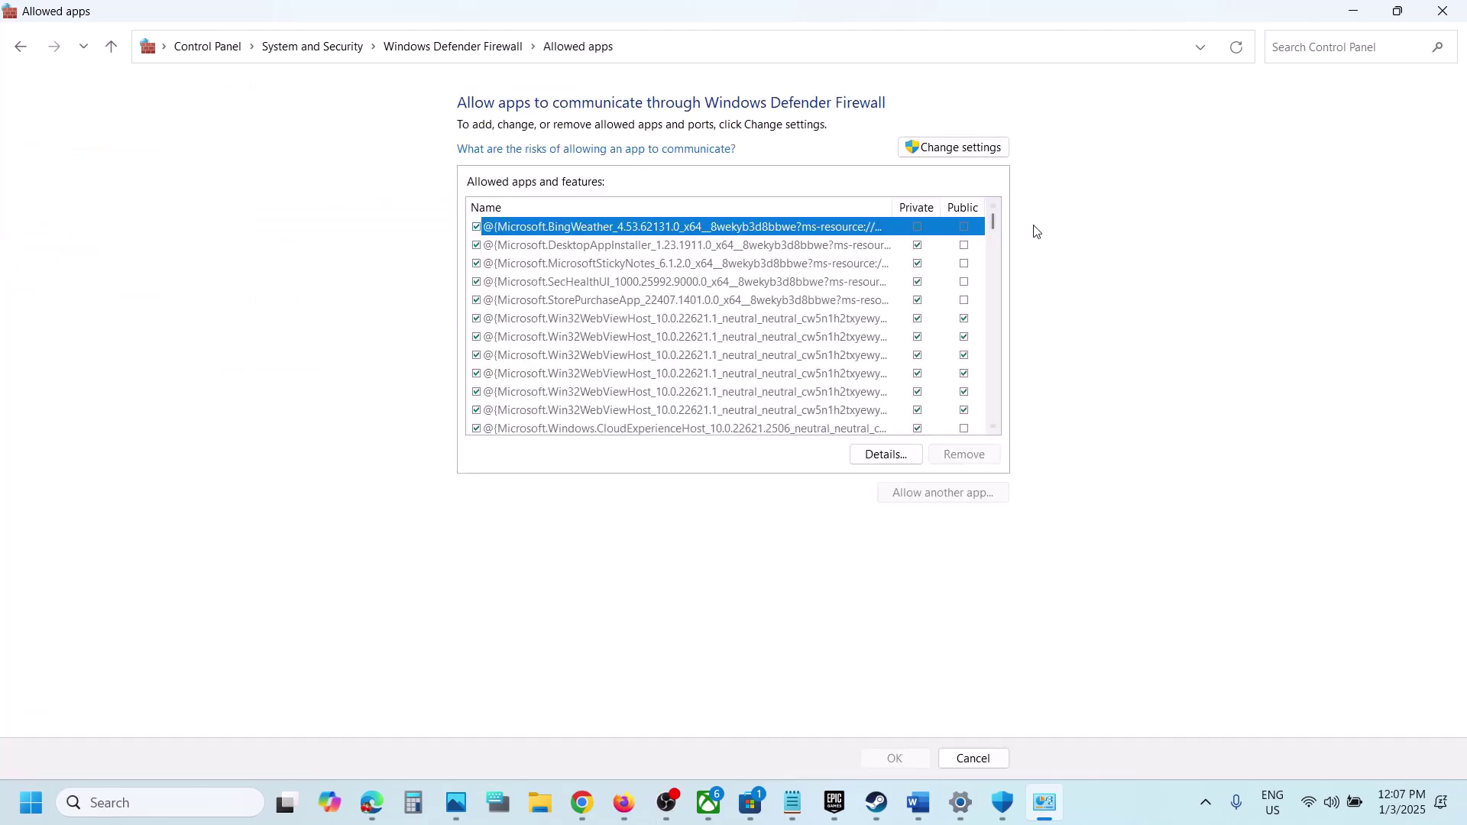
{"action": "left_click", "coordinate": [960, 148]}
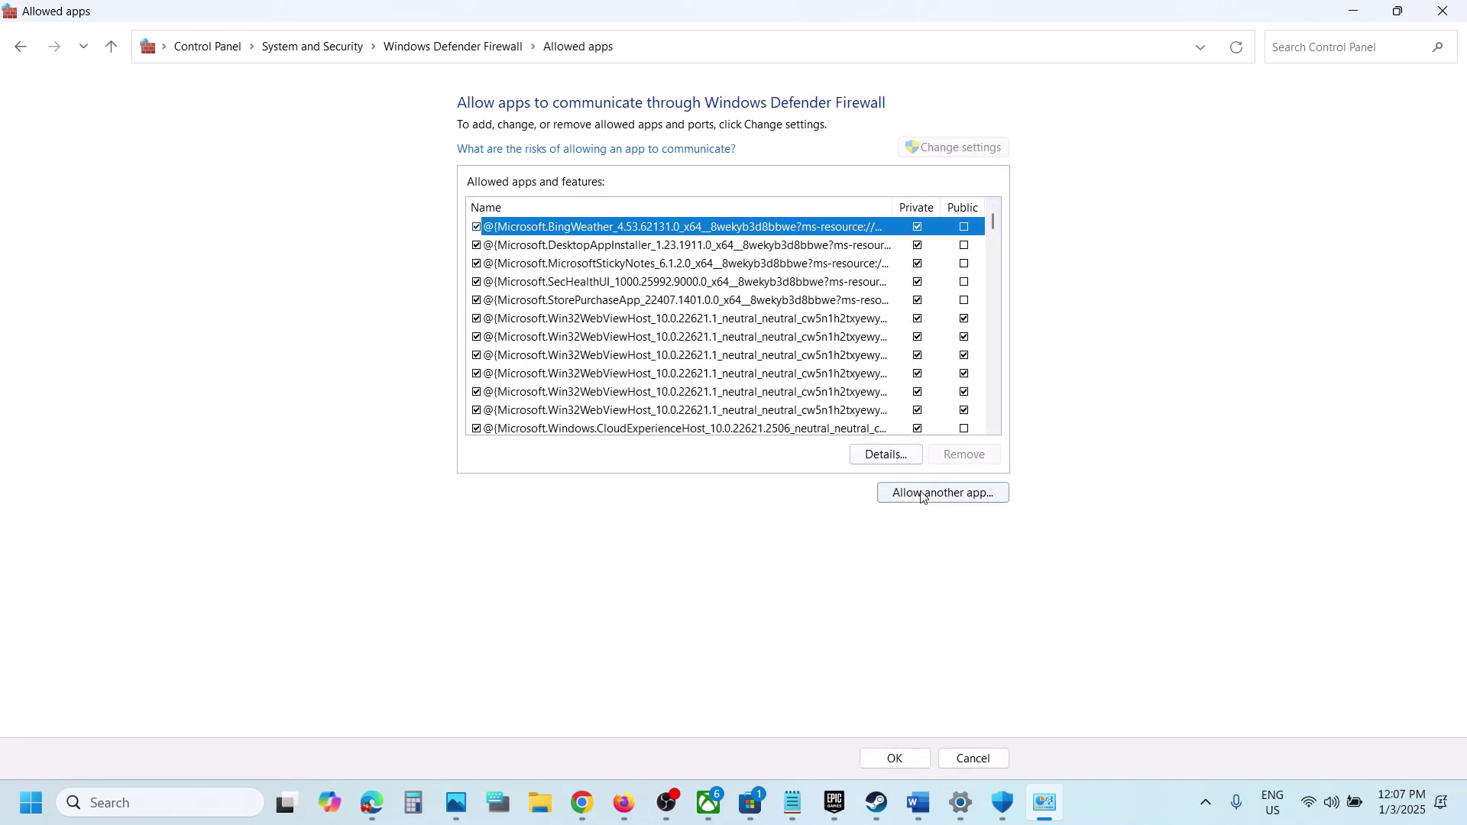
Step: Add HLLEpicGamesStore from Program Files\Epic Games\HellLetLooseG0WU4 to the firewall allowed apps
{"action": "left_click", "coordinate": [925, 493]}
{"action": "left_click", "coordinate": [862, 490]}
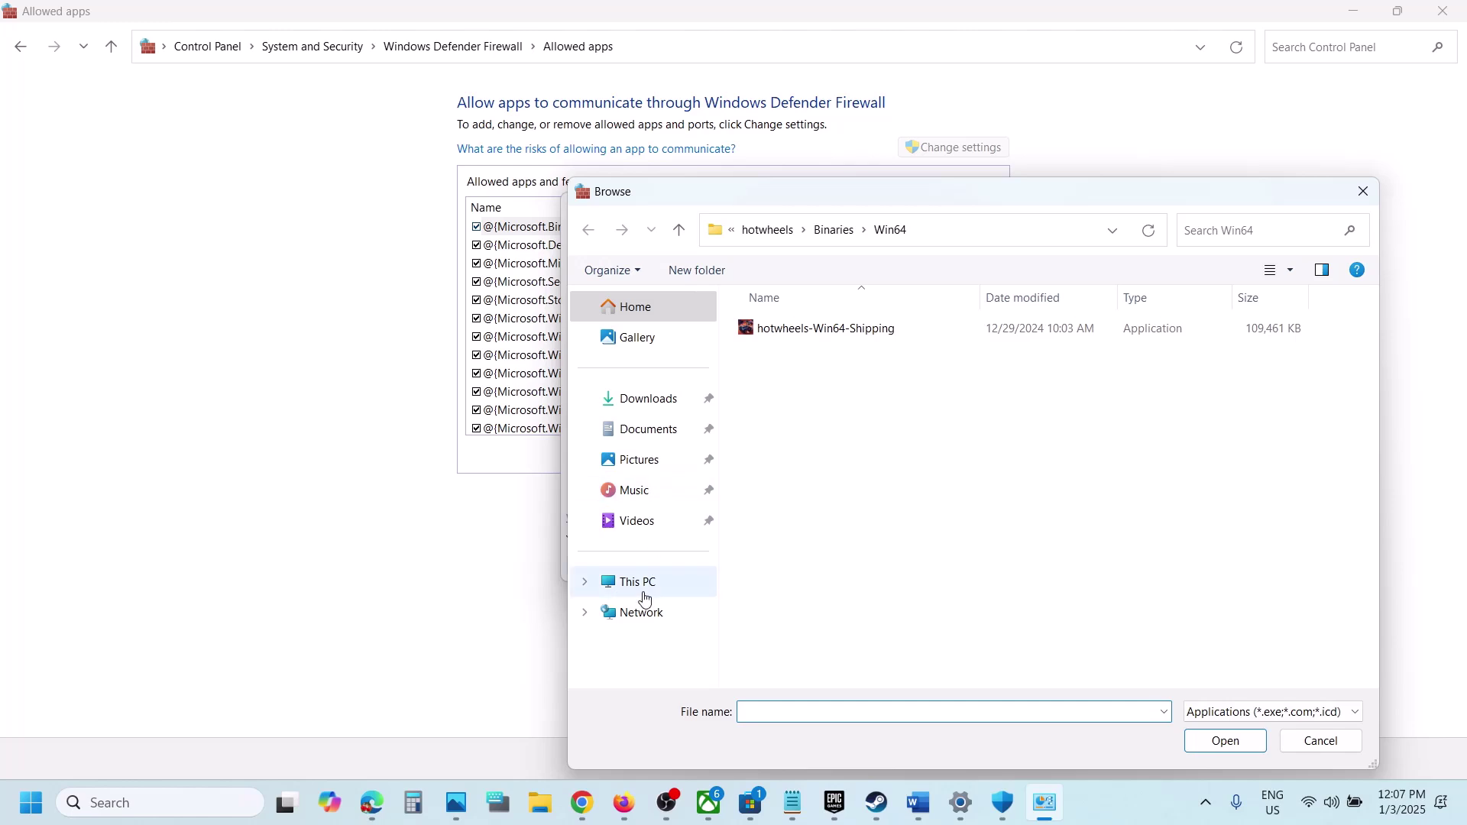
{"action": "left_click", "coordinate": [639, 583]}
{"action": "double_click", "coordinate": [863, 353]}
{"action": "scroll", "coordinate": [858, 454], "scroll_direction": "down", "scroll_amount": 3}
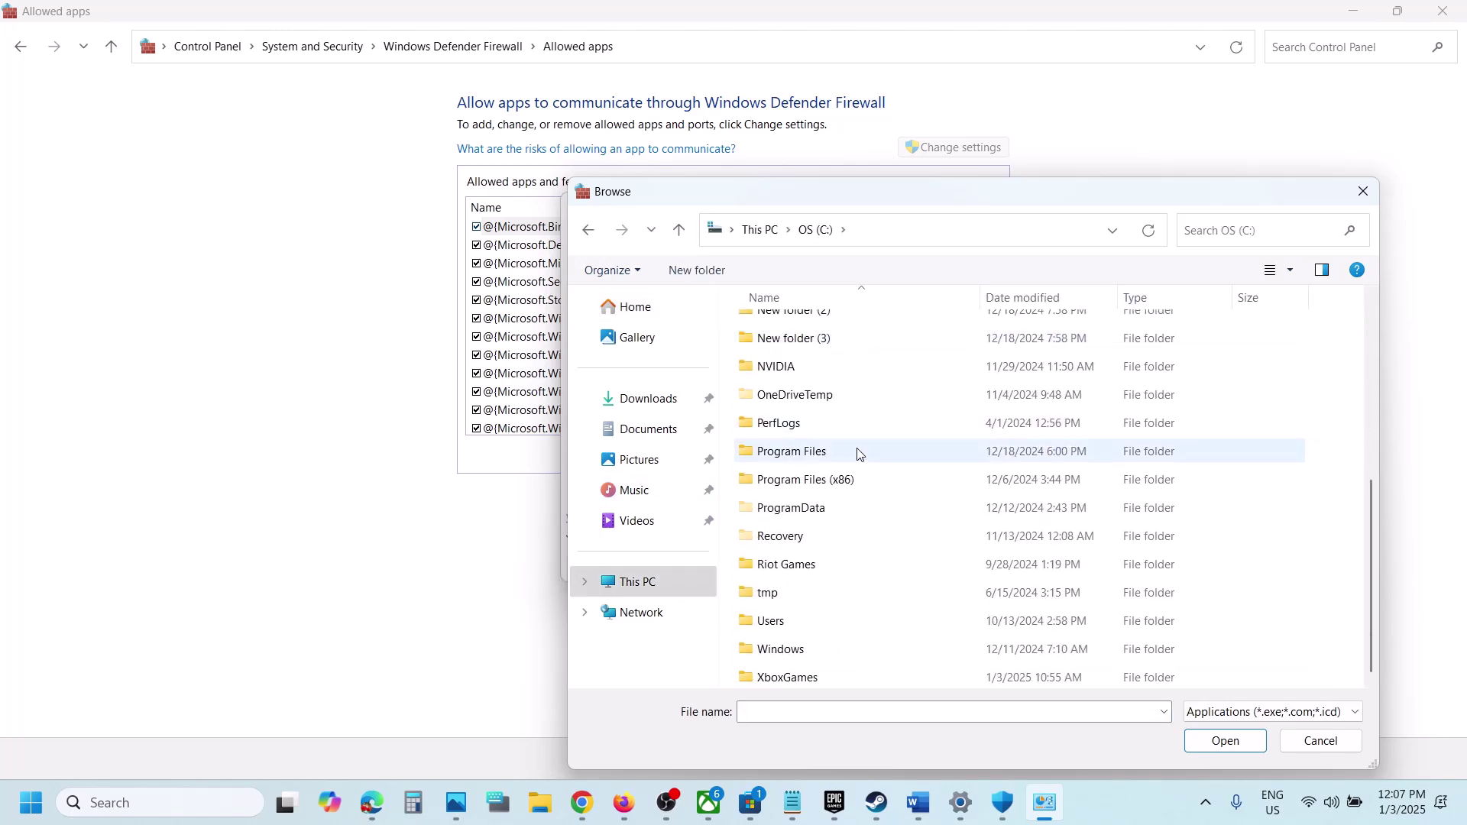
{"action": "double_click", "coordinate": [844, 458]}
{"action": "scroll", "coordinate": [841, 458], "scroll_direction": "down", "scroll_amount": 2}
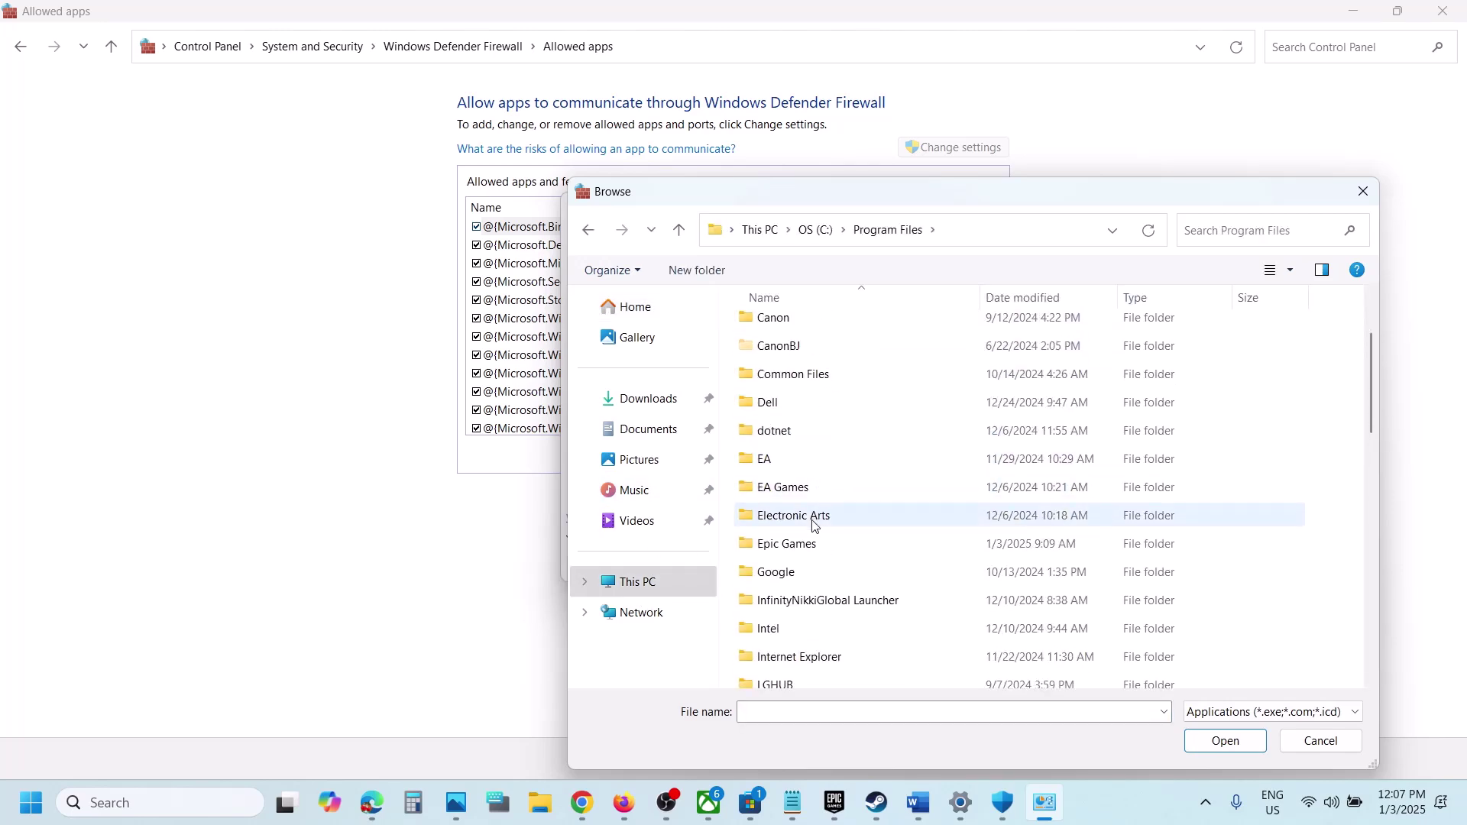
{"action": "double_click", "coordinate": [806, 551]}
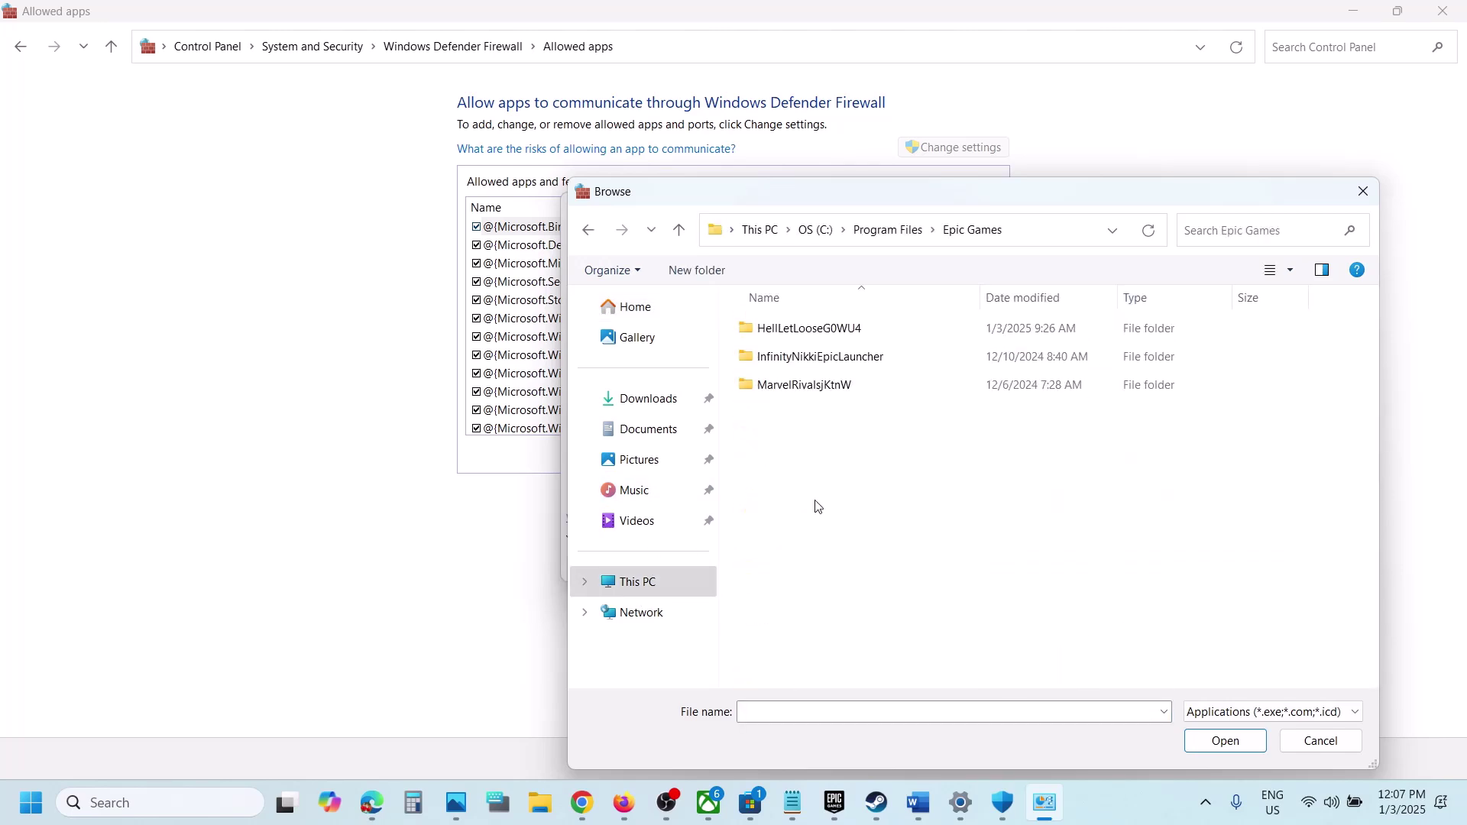
{"action": "double_click", "coordinate": [804, 333]}
{"action": "left_click", "coordinate": [840, 437]}
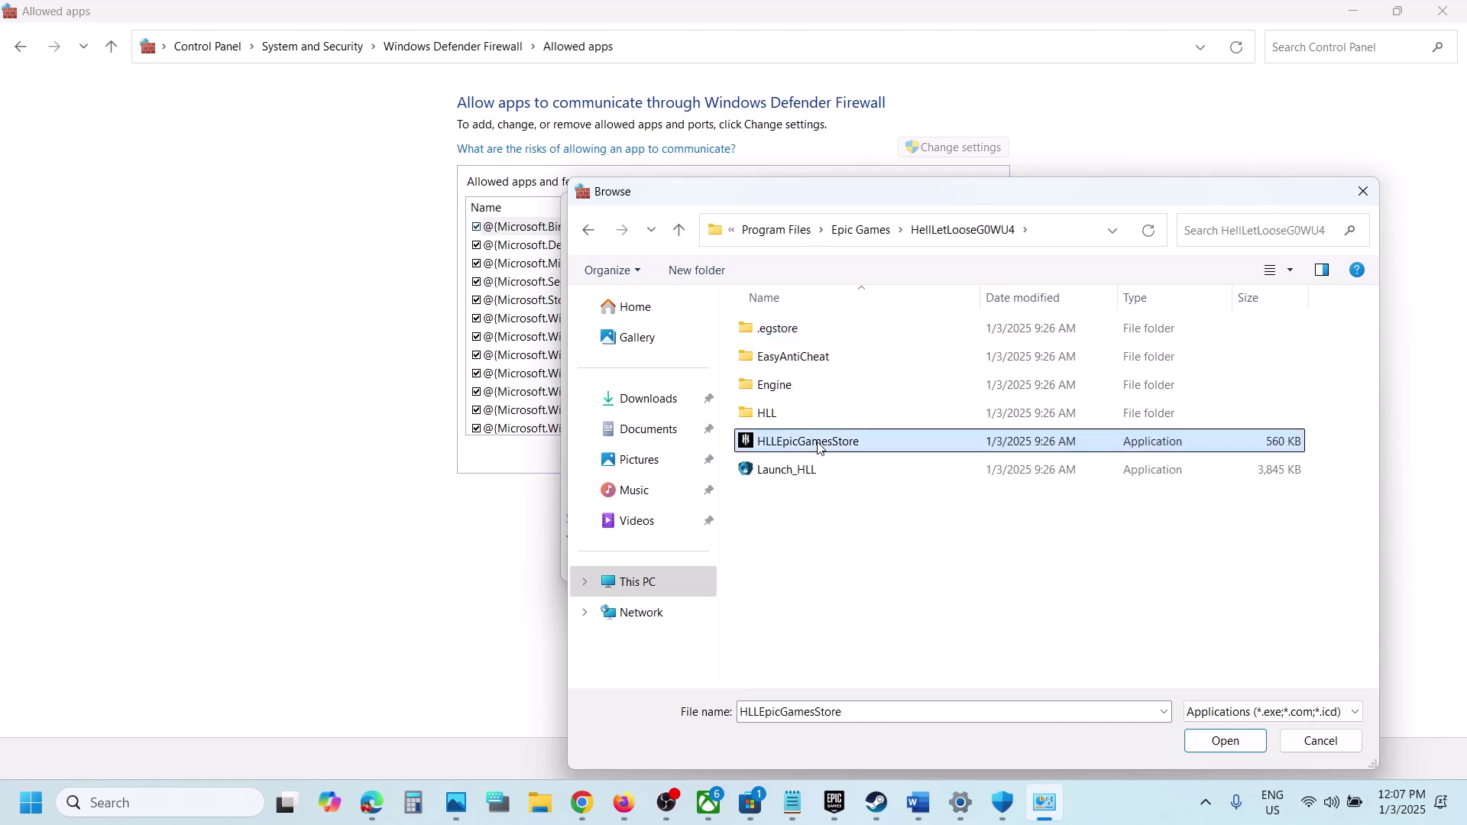
{"action": "left_click", "coordinate": [1236, 745]}
{"action": "left_click", "coordinate": [795, 565]}
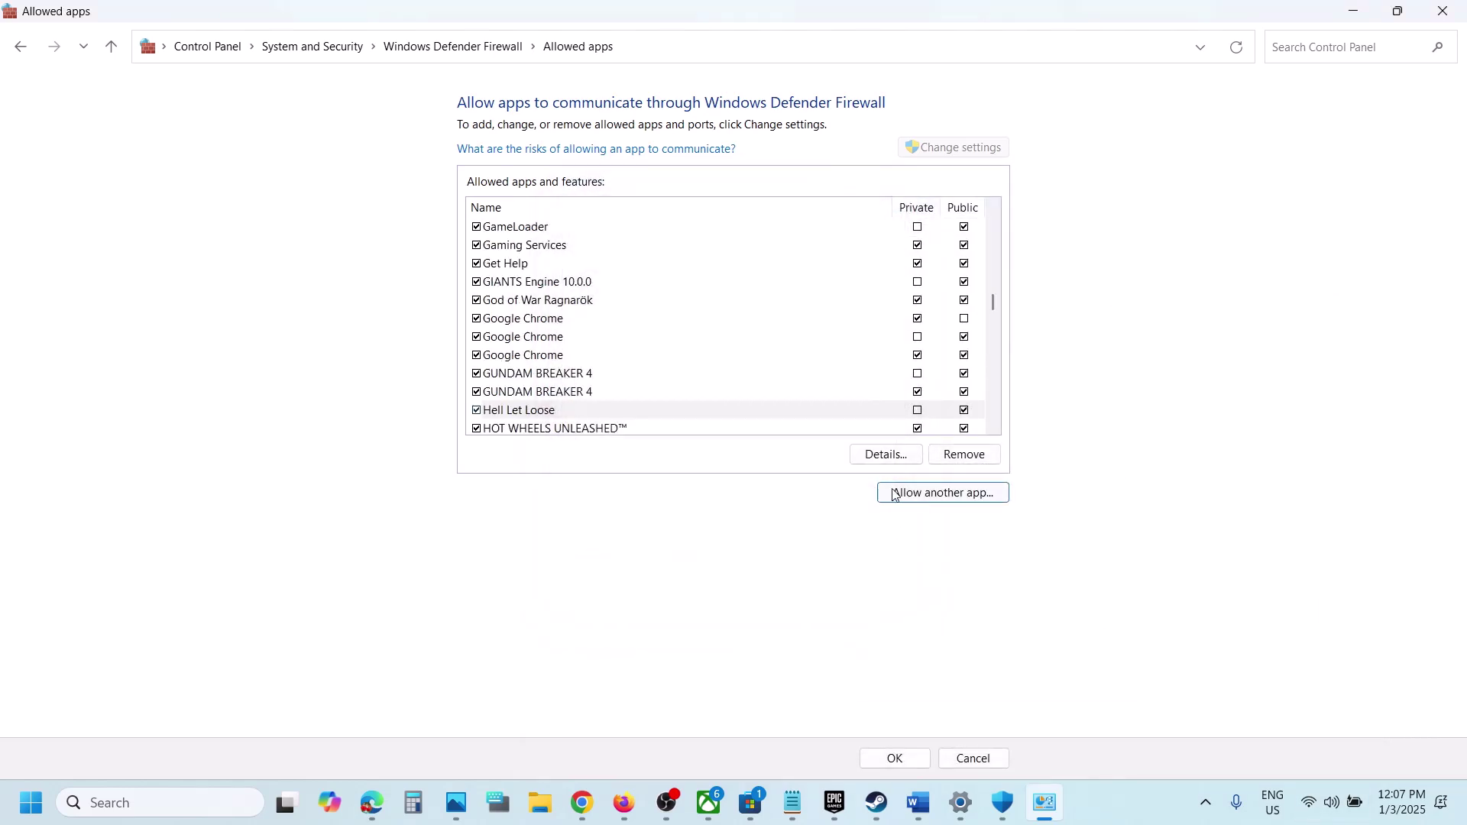
Step: Add the Launch_HLL launcher (Easy Anti-Cheat Bootstrapper) to the firewall list
{"action": "left_click", "coordinate": [924, 495]}
{"action": "left_click", "coordinate": [856, 489]}
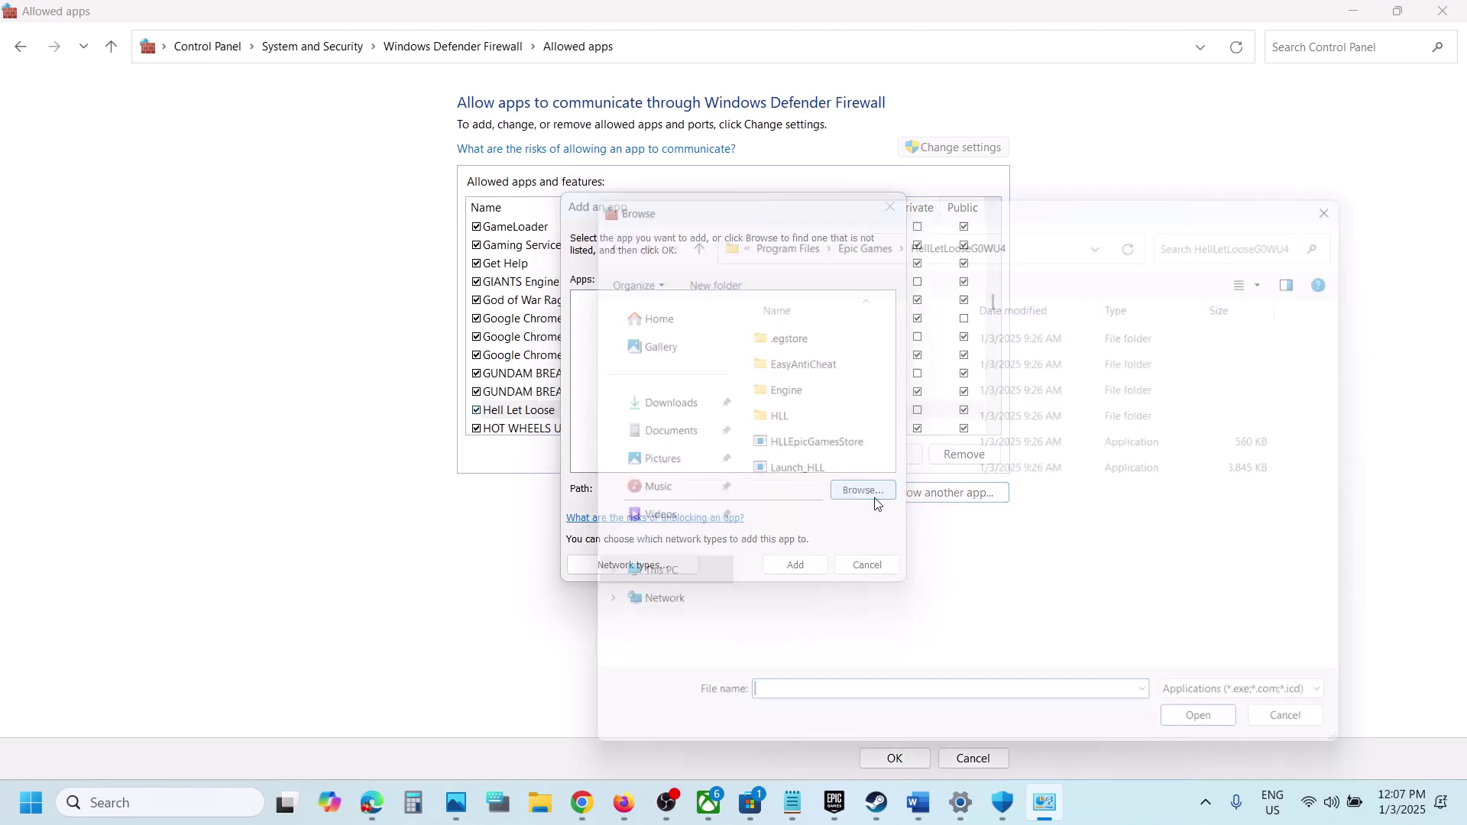
{"action": "left_click", "coordinate": [819, 478]}
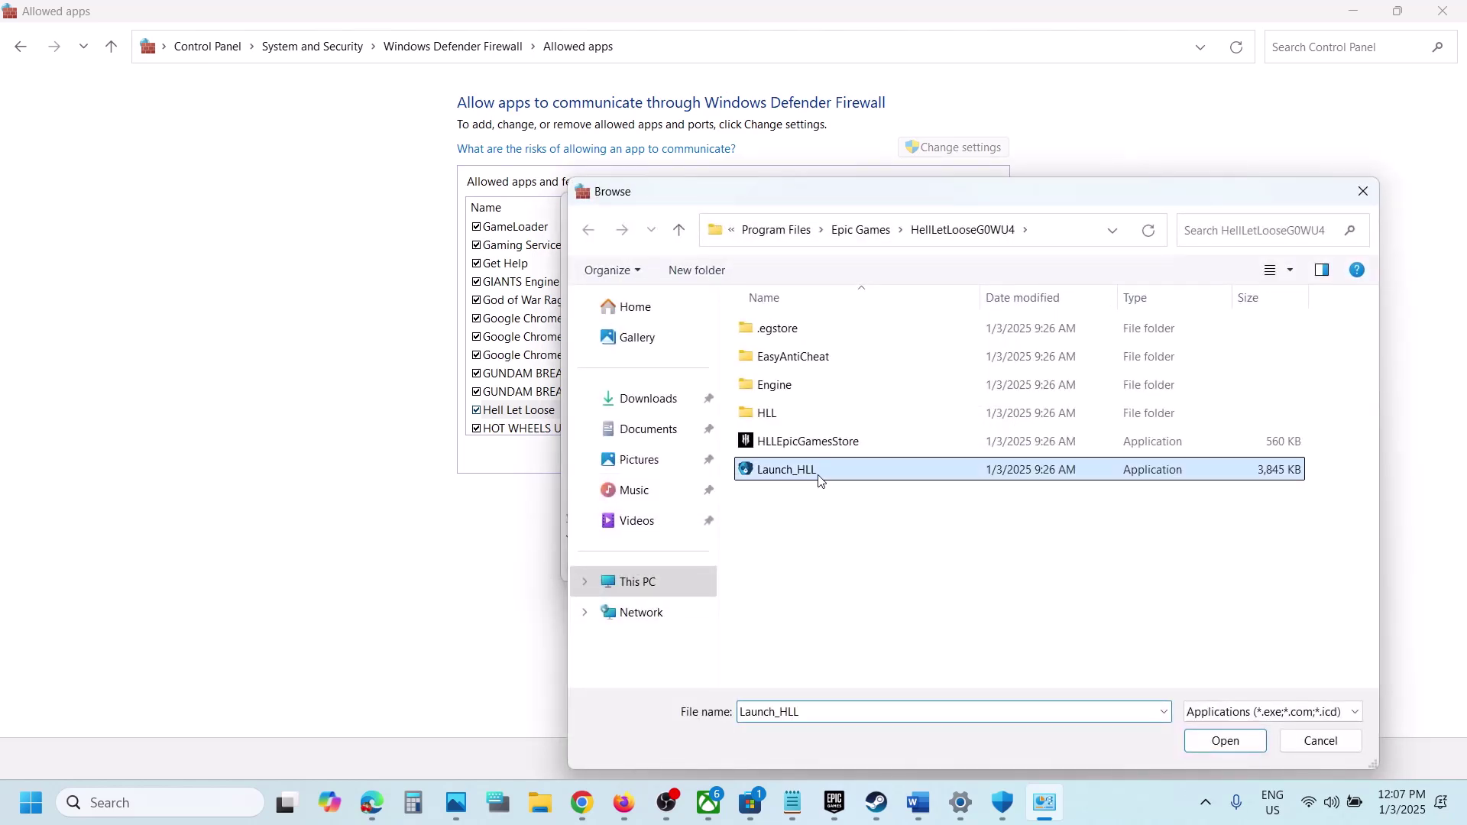
{"action": "left_click", "coordinate": [1225, 741]}
{"action": "left_click", "coordinate": [804, 570]}
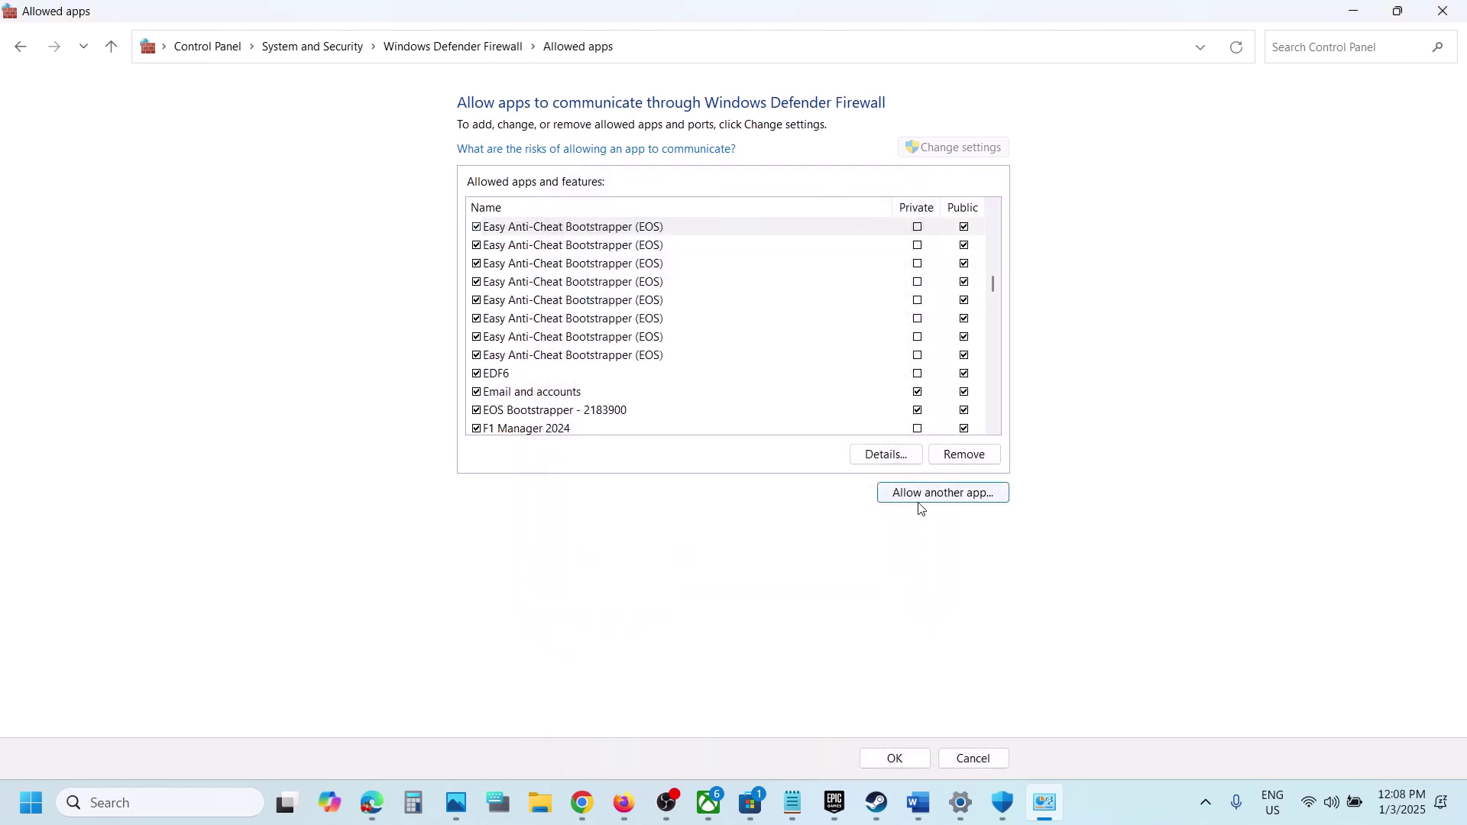
Step: Add HLL\Binaries\Win64\HLLEpicGamesStore-Win64-Shipping to the firewall allowed apps
{"action": "left_click", "coordinate": [919, 498]}
{"action": "left_click", "coordinate": [857, 496]}
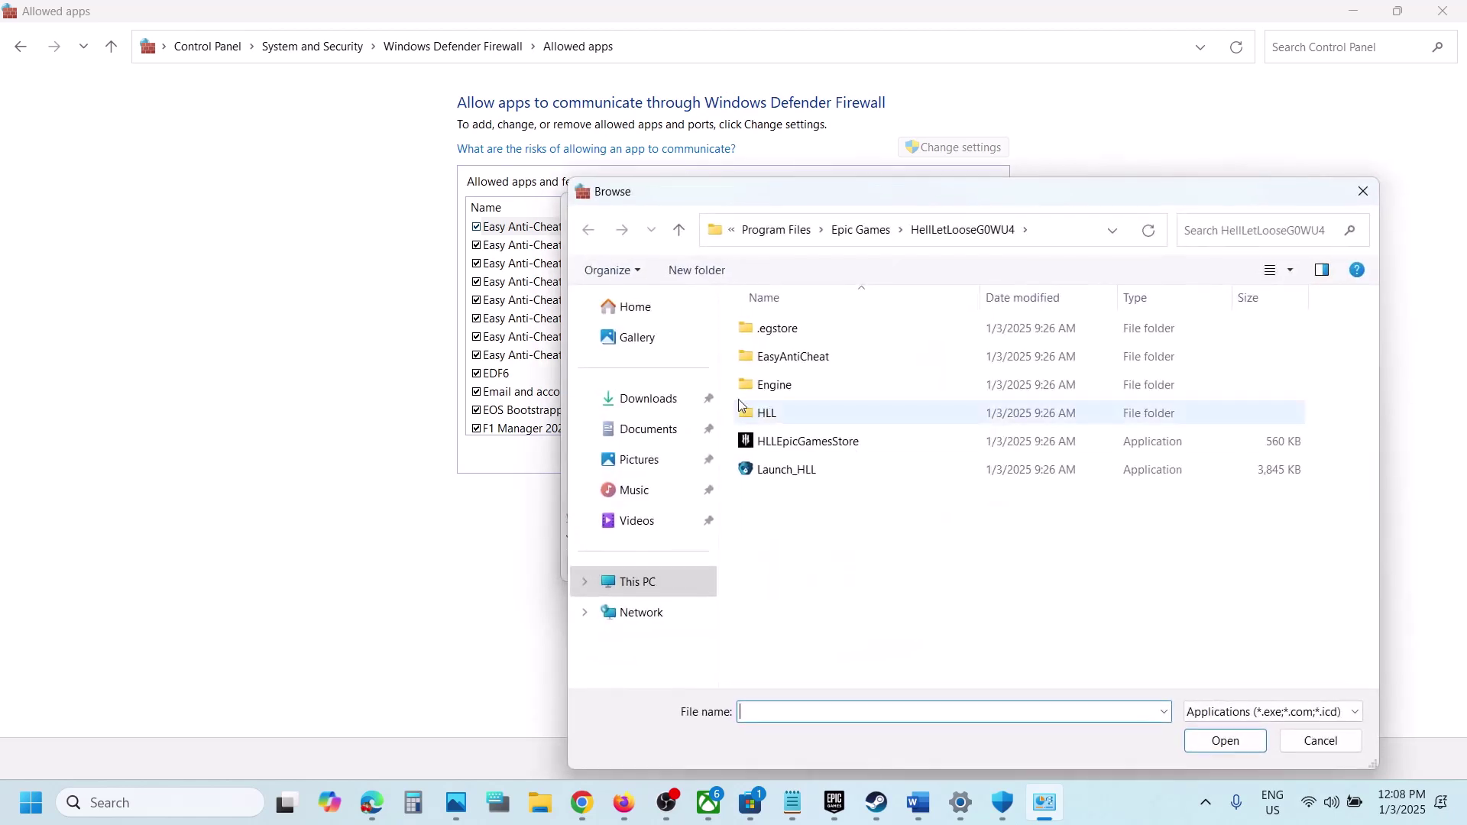
{"action": "left_click", "coordinate": [780, 414]}
{"action": "double_click", "coordinate": [779, 415]}
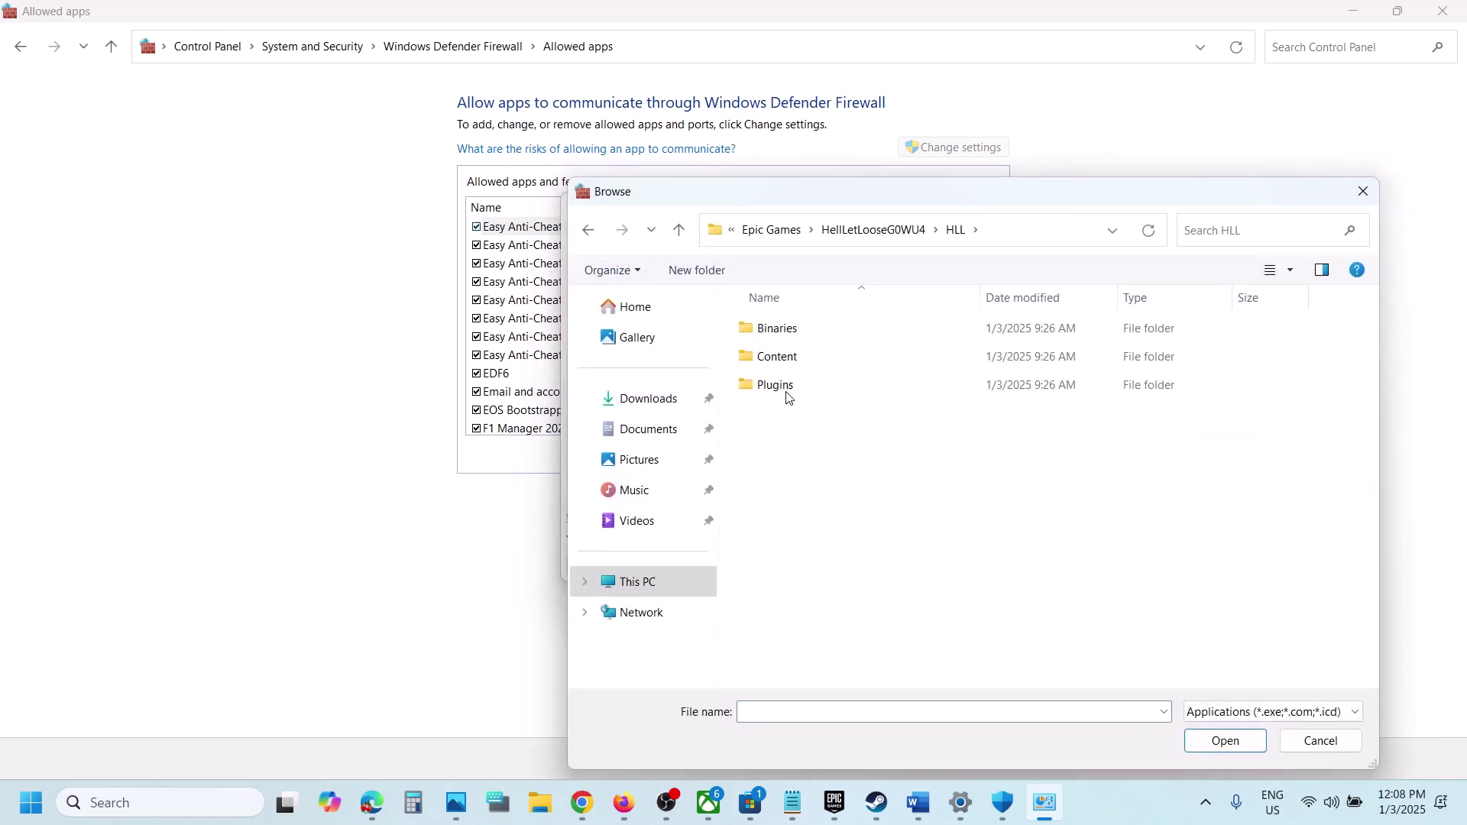
{"action": "double_click", "coordinate": [786, 337]}
{"action": "double_click", "coordinate": [787, 334]}
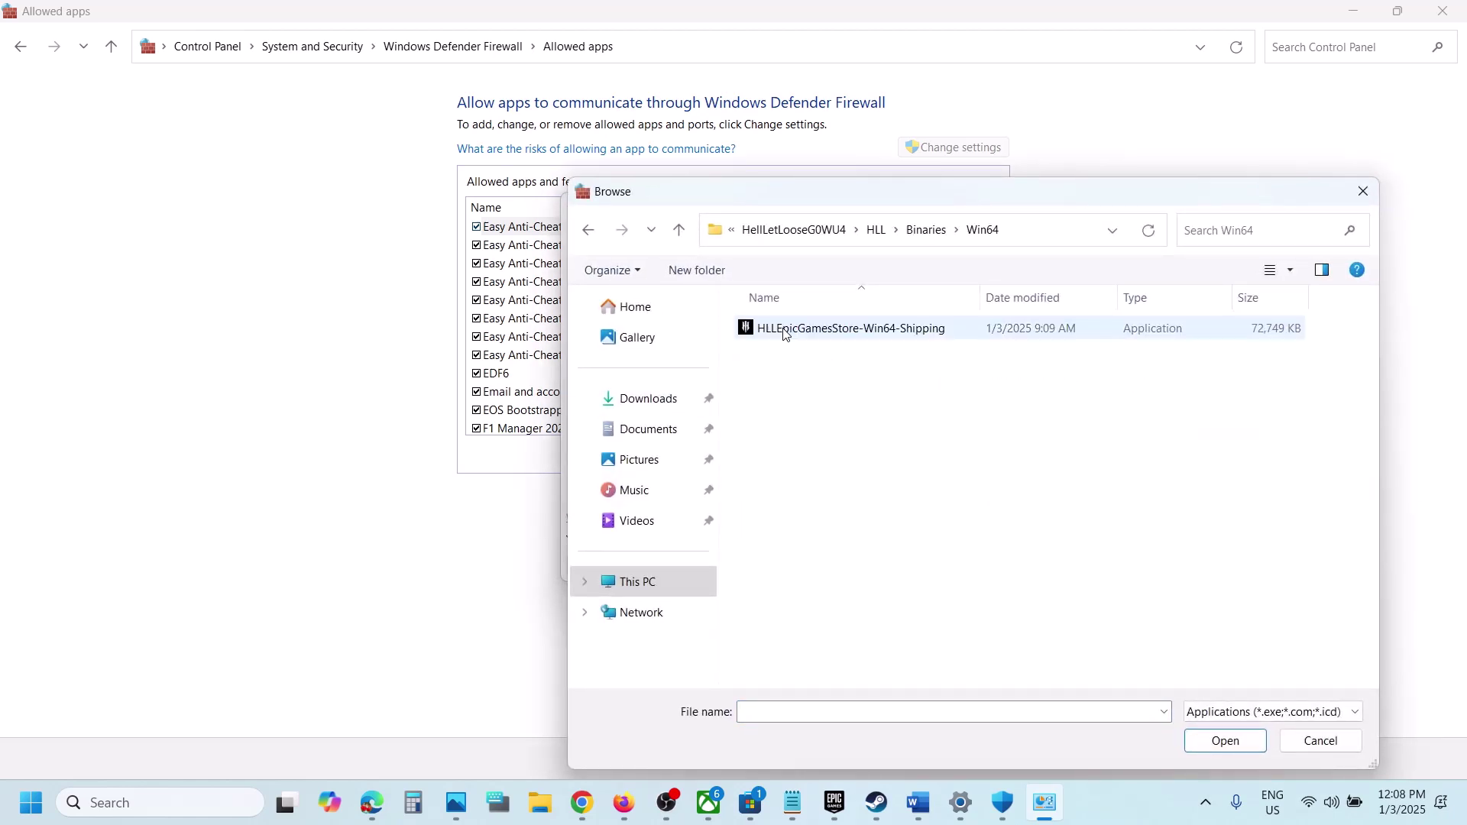
{"action": "left_click", "coordinate": [833, 330]}
{"action": "left_click", "coordinate": [1218, 739]}
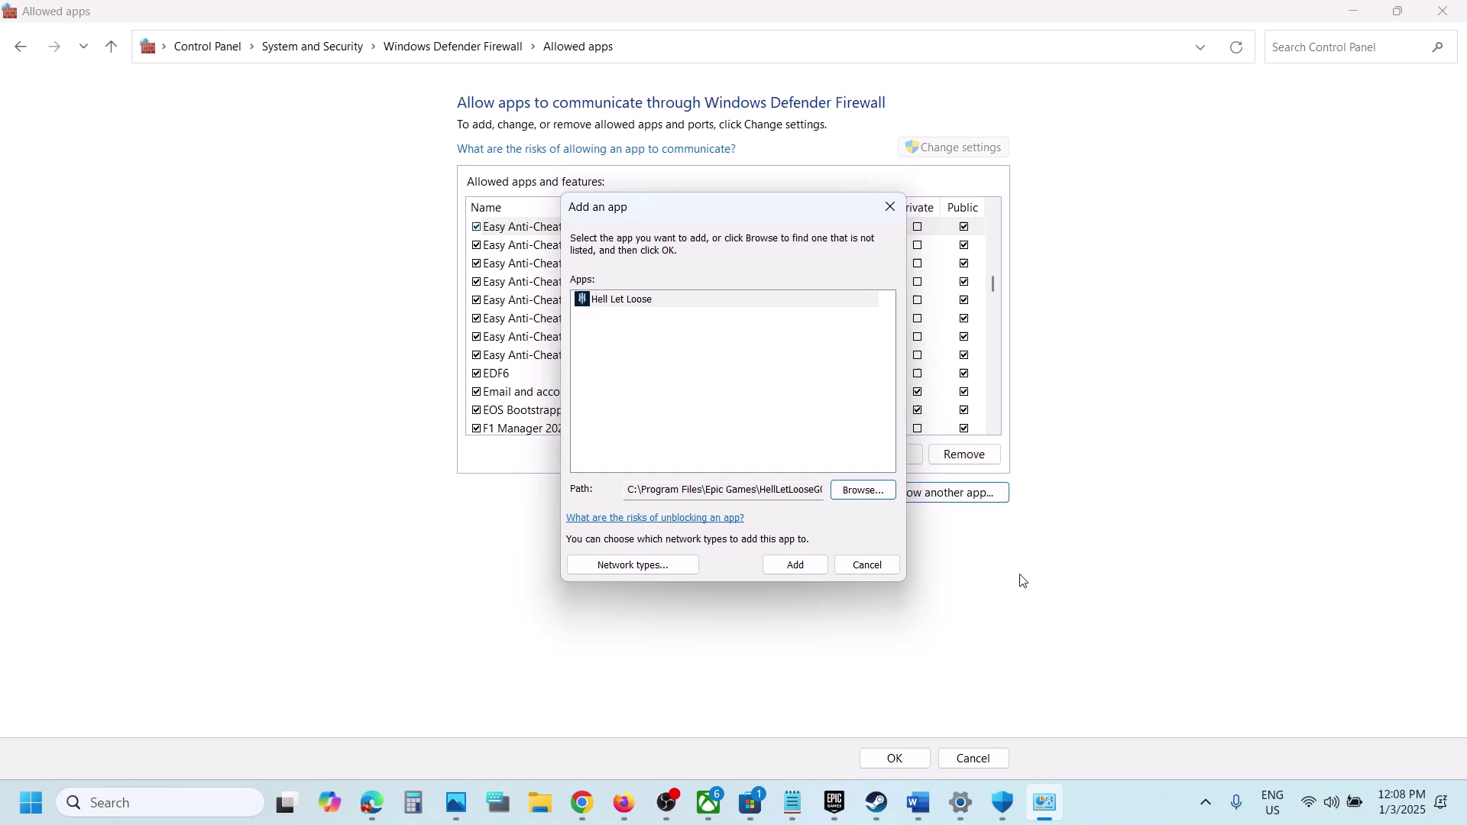
{"action": "left_click", "coordinate": [809, 572]}
Step: Add EasyAntiCheat_EOS_Setup as Easy Anti-Cheat Service (EOS), save with OK, and close the windows
{"action": "left_click", "coordinate": [927, 498]}
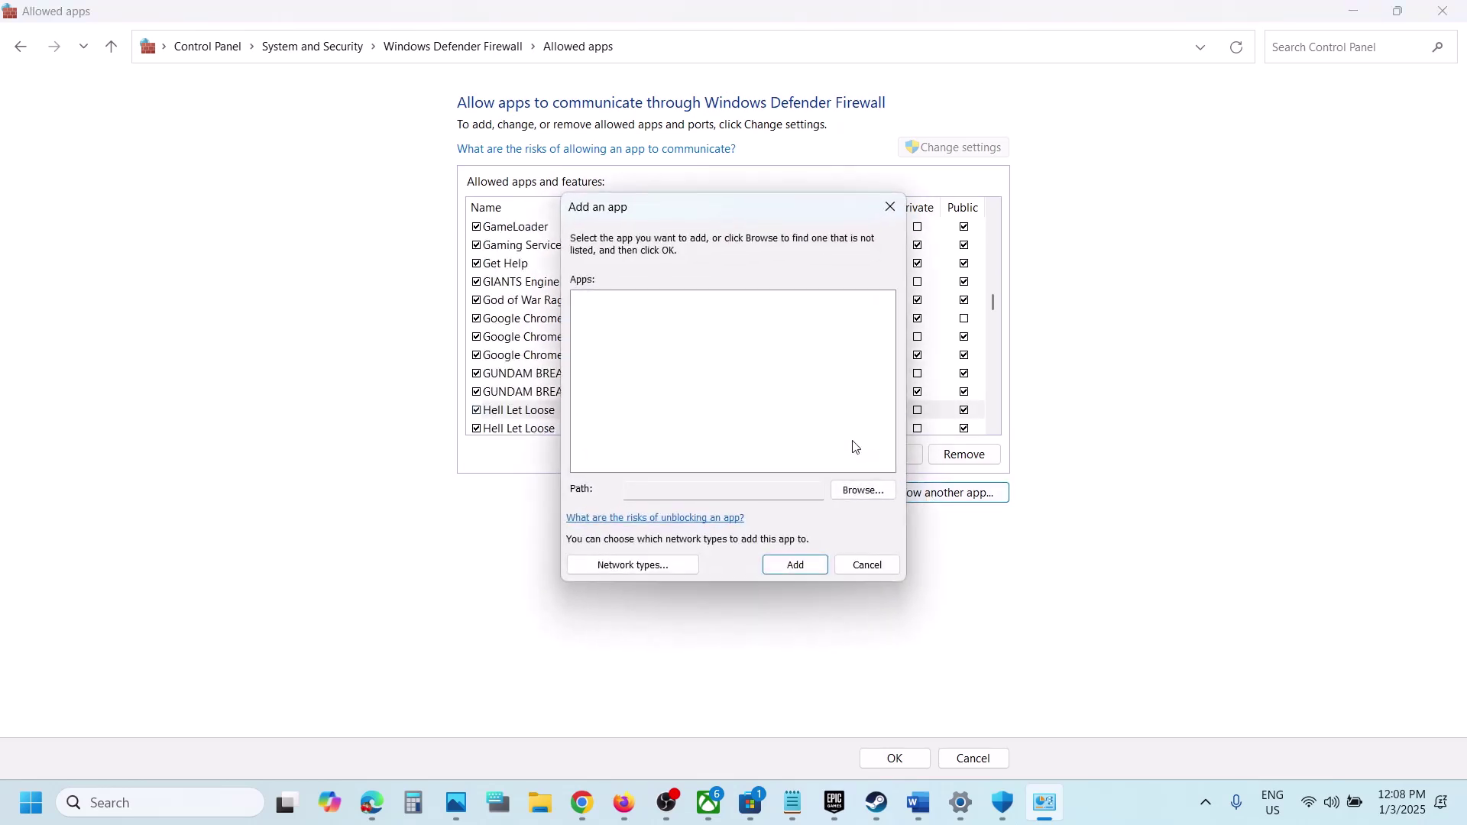
{"action": "left_click", "coordinate": [861, 489]}
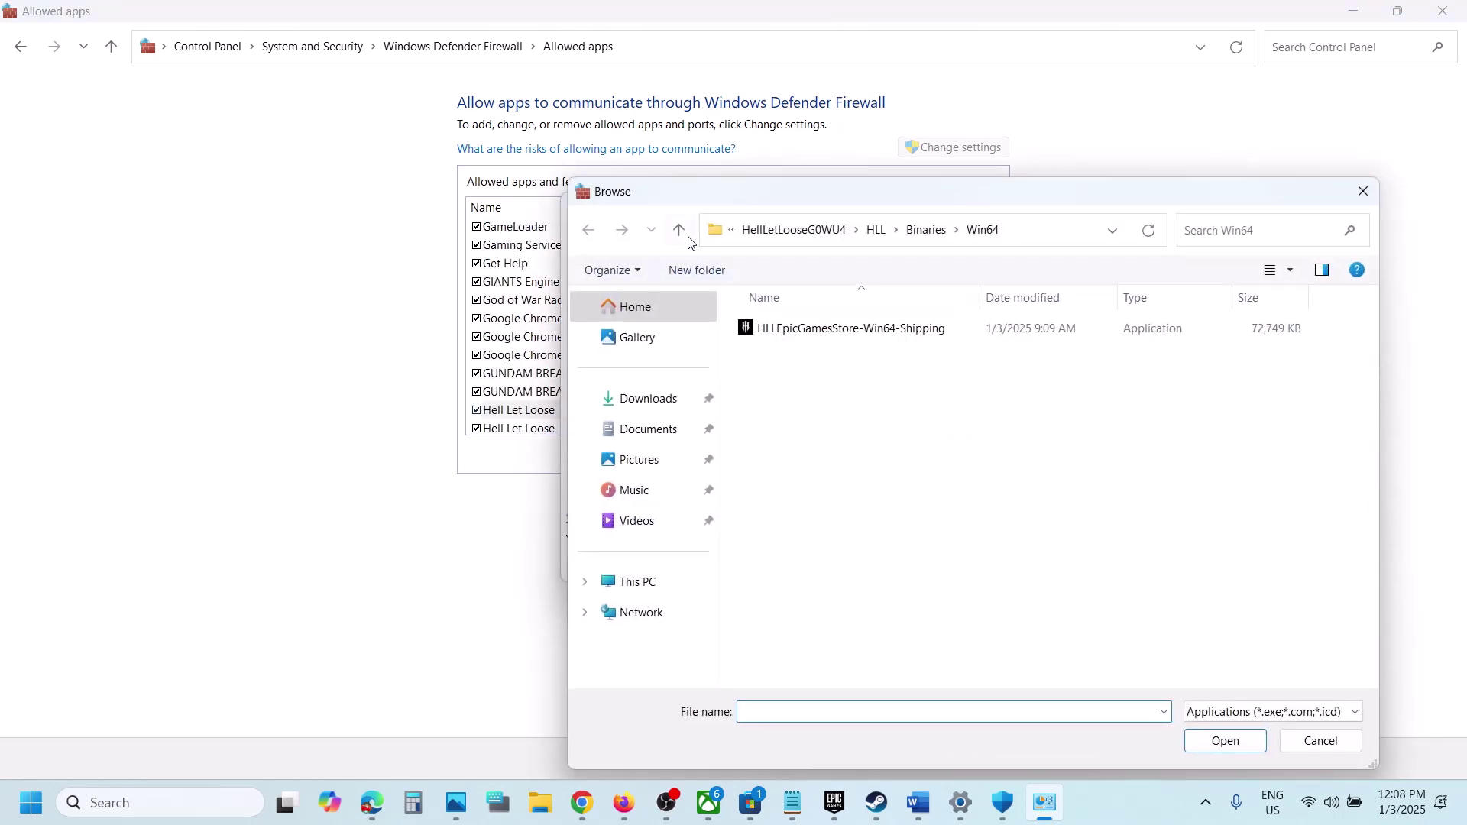
{"action": "double_click", "coordinate": [687, 238]}
{"action": "left_click", "coordinate": [684, 235]}
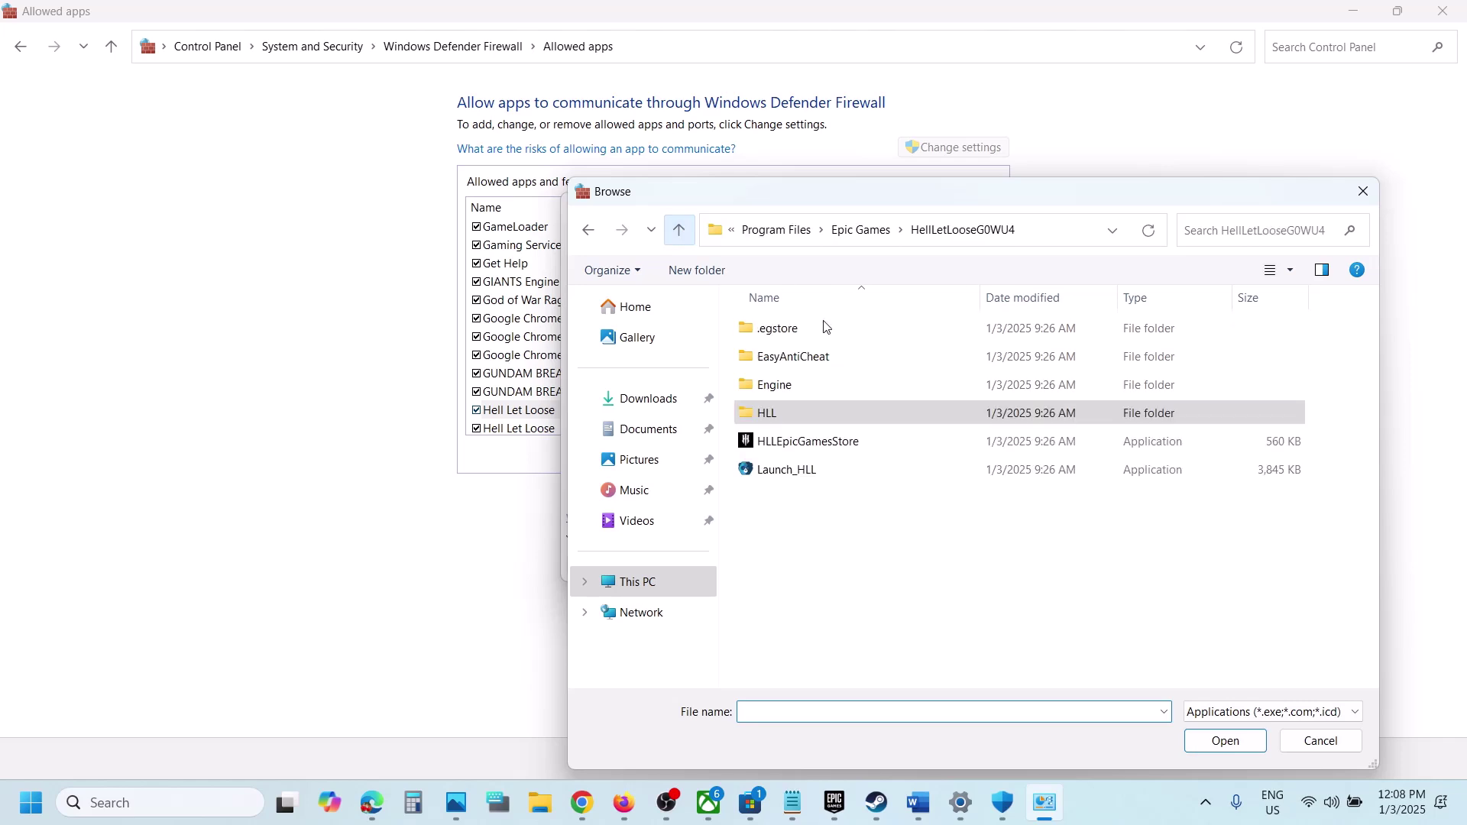
{"action": "double_click", "coordinate": [821, 357]}
{"action": "left_click", "coordinate": [797, 415]}
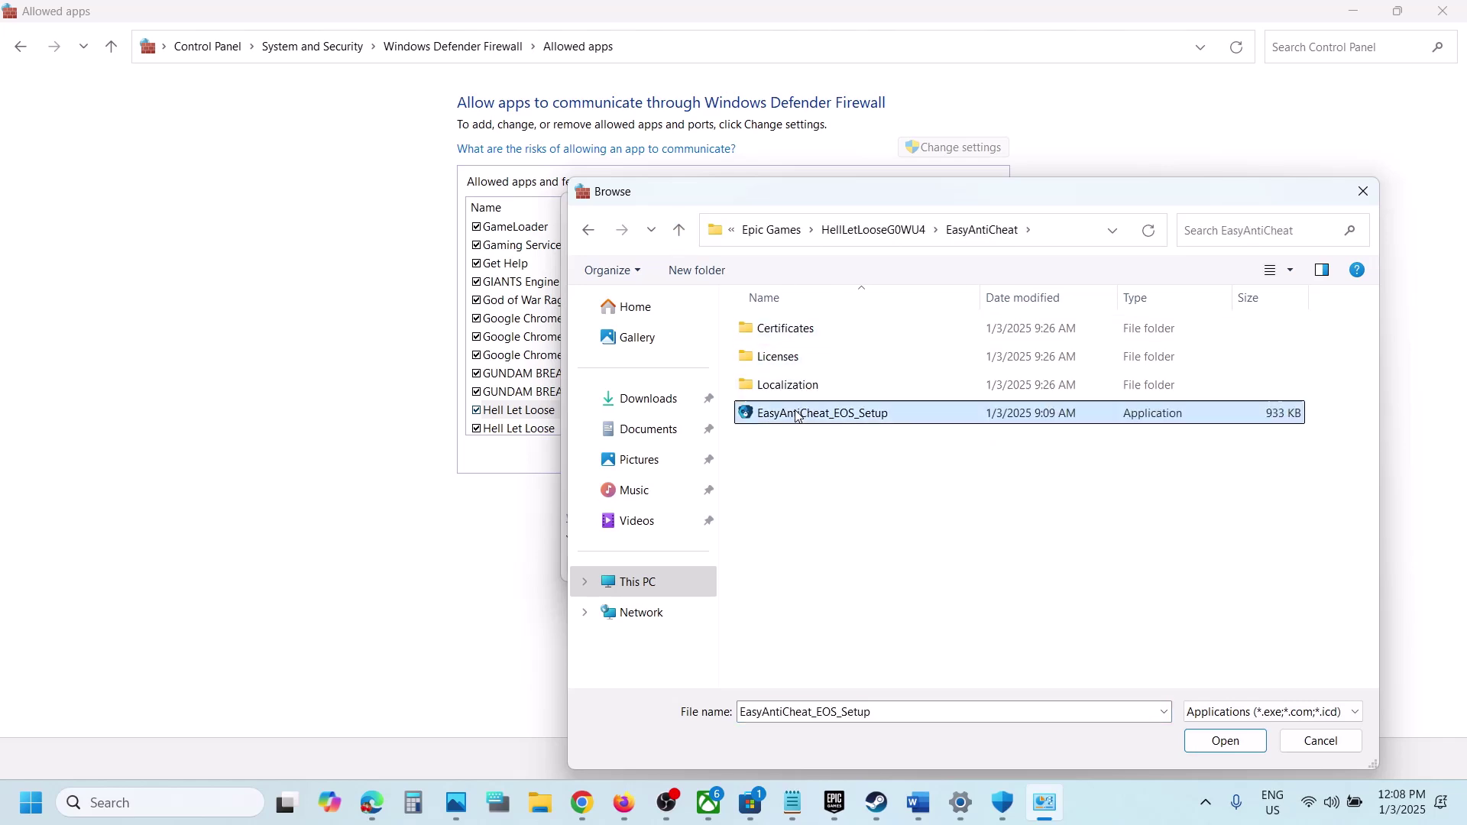
{"action": "left_click", "coordinate": [1225, 740]}
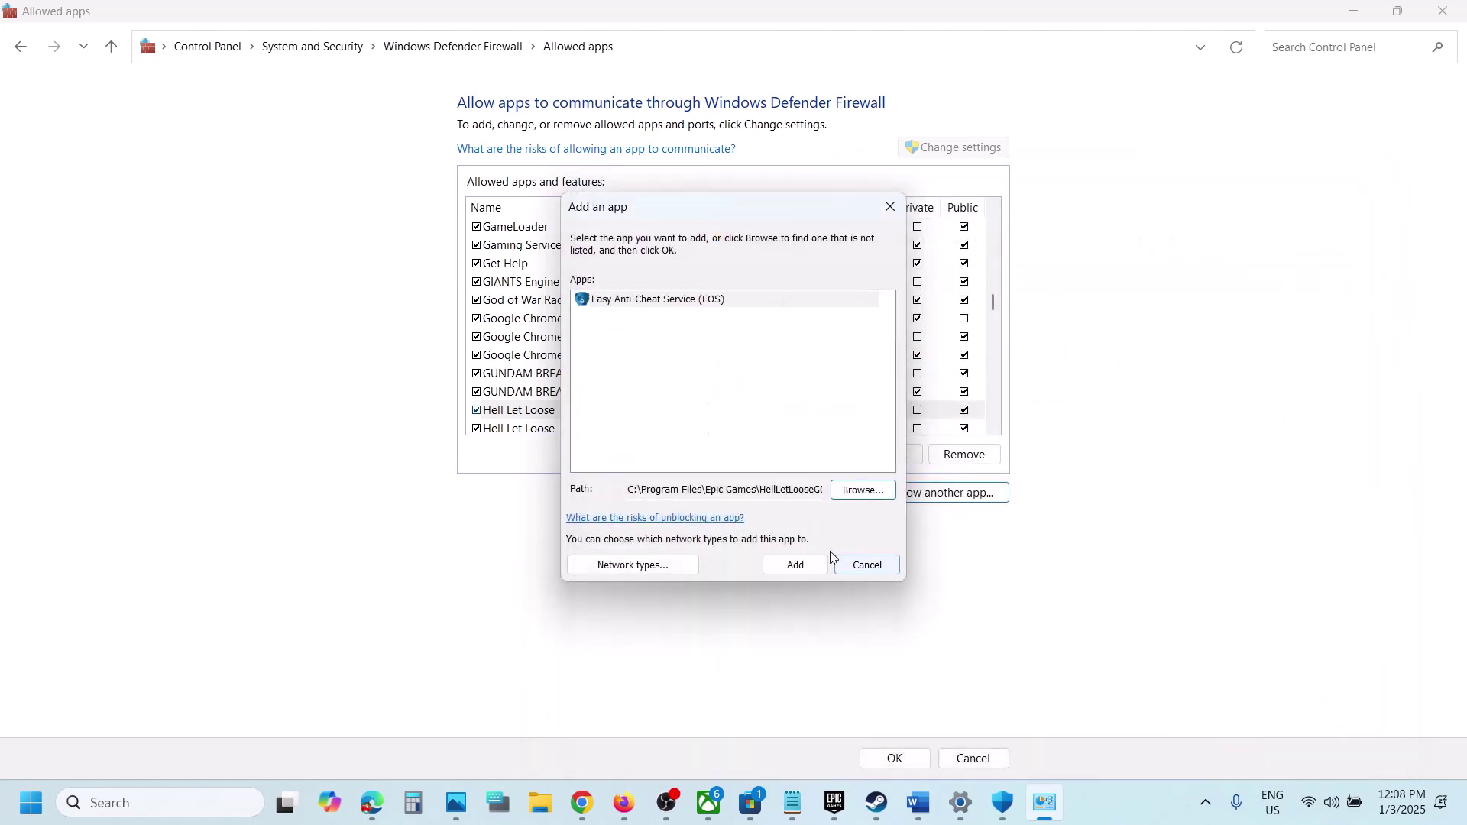
{"action": "left_click", "coordinate": [795, 565]}
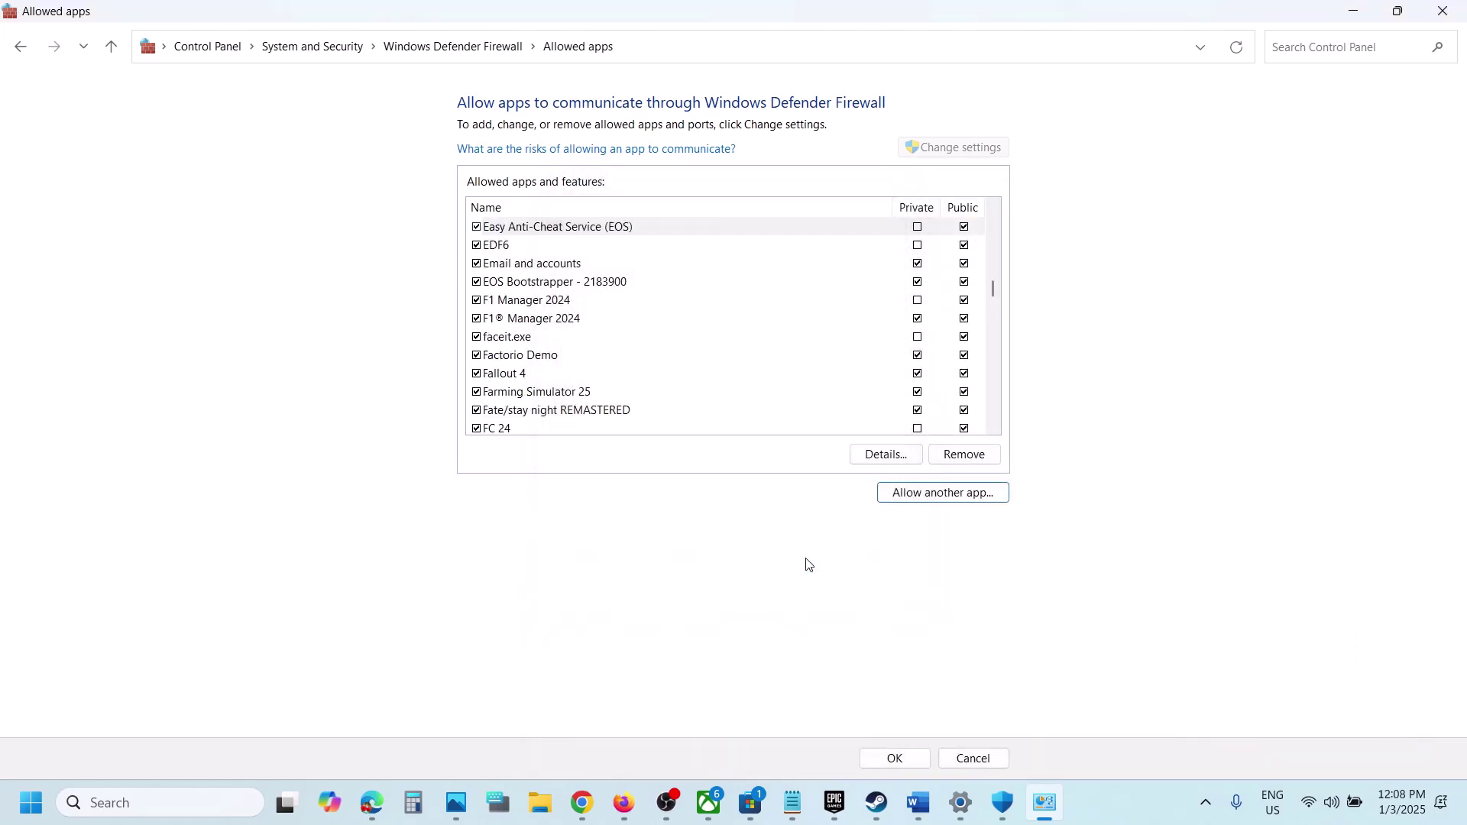
{"action": "left_click", "coordinate": [876, 758]}
{"action": "left_click", "coordinate": [1454, 14]}
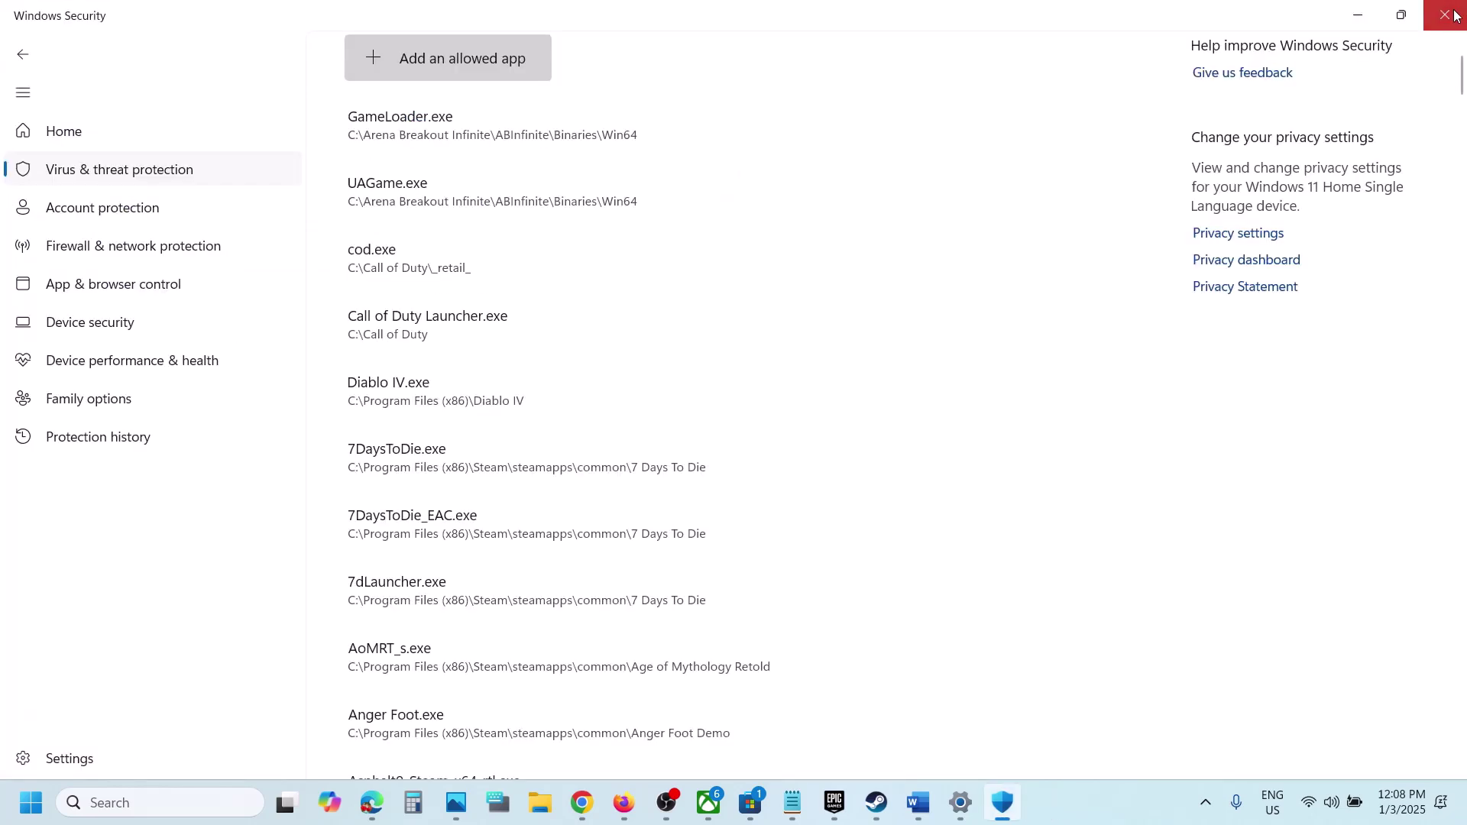
{"action": "left_click", "coordinate": [1454, 14]}
Step: Highlight the 'Verify the game files' note, then switch to the Steam library
{"action": "left_click", "coordinate": [921, 819]}
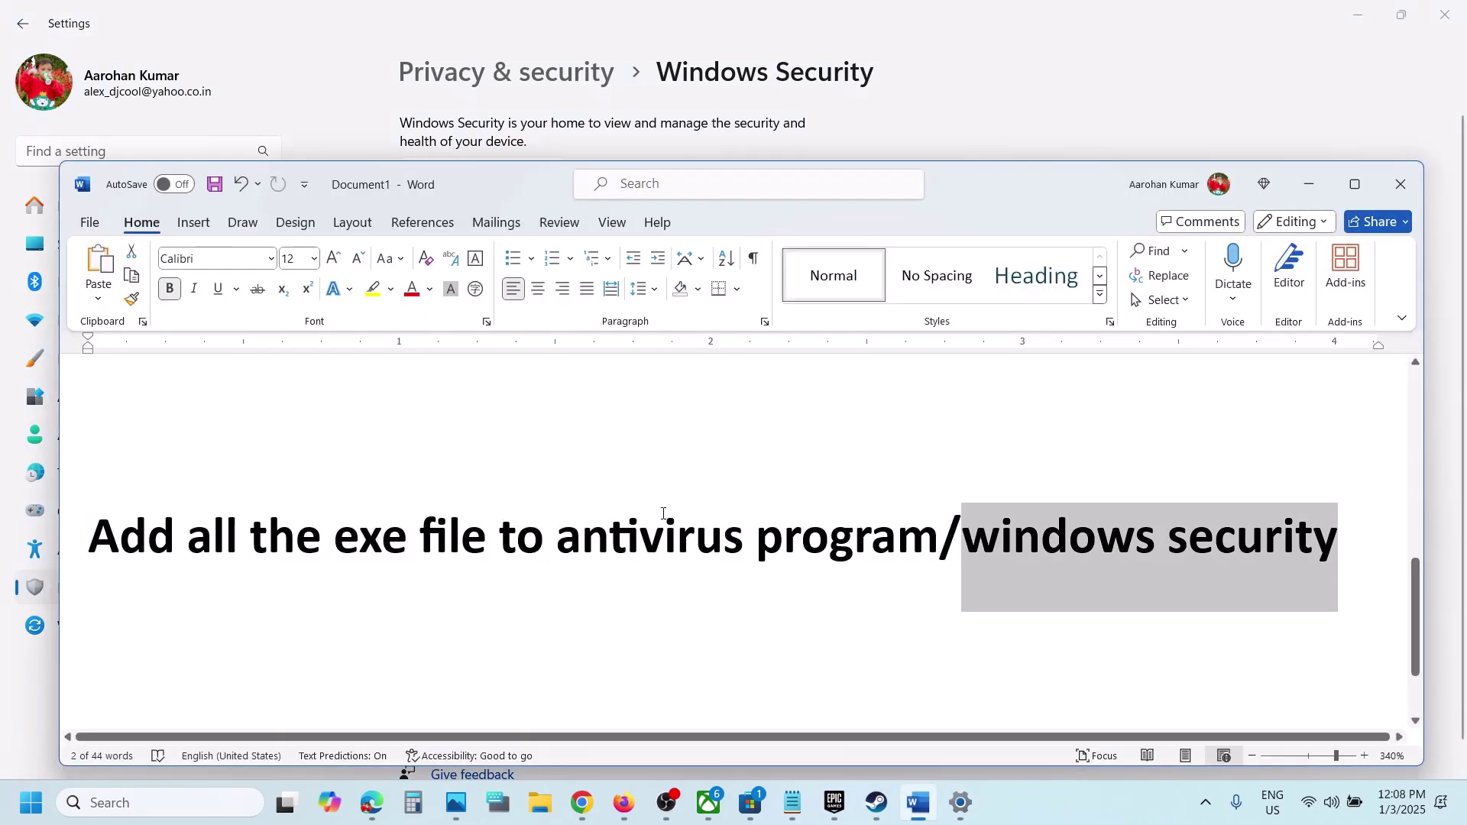
{"action": "scroll", "coordinate": [662, 515], "scroll_direction": "down", "scroll_amount": 2}
{"action": "left_click_drag", "start_coordinate": [89, 527], "coordinate": [245, 642]}
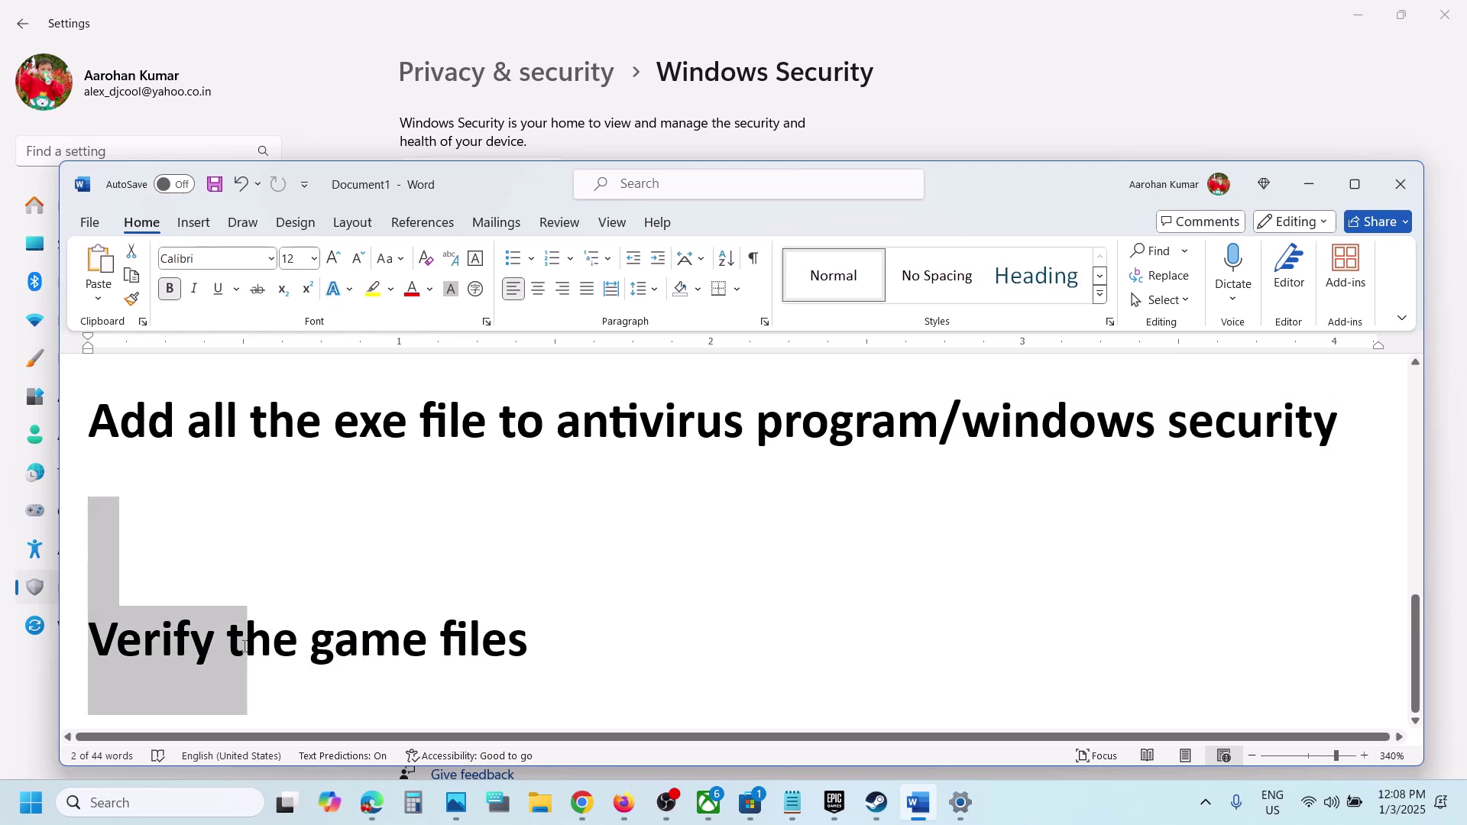
{"action": "left_click", "coordinate": [876, 802]}
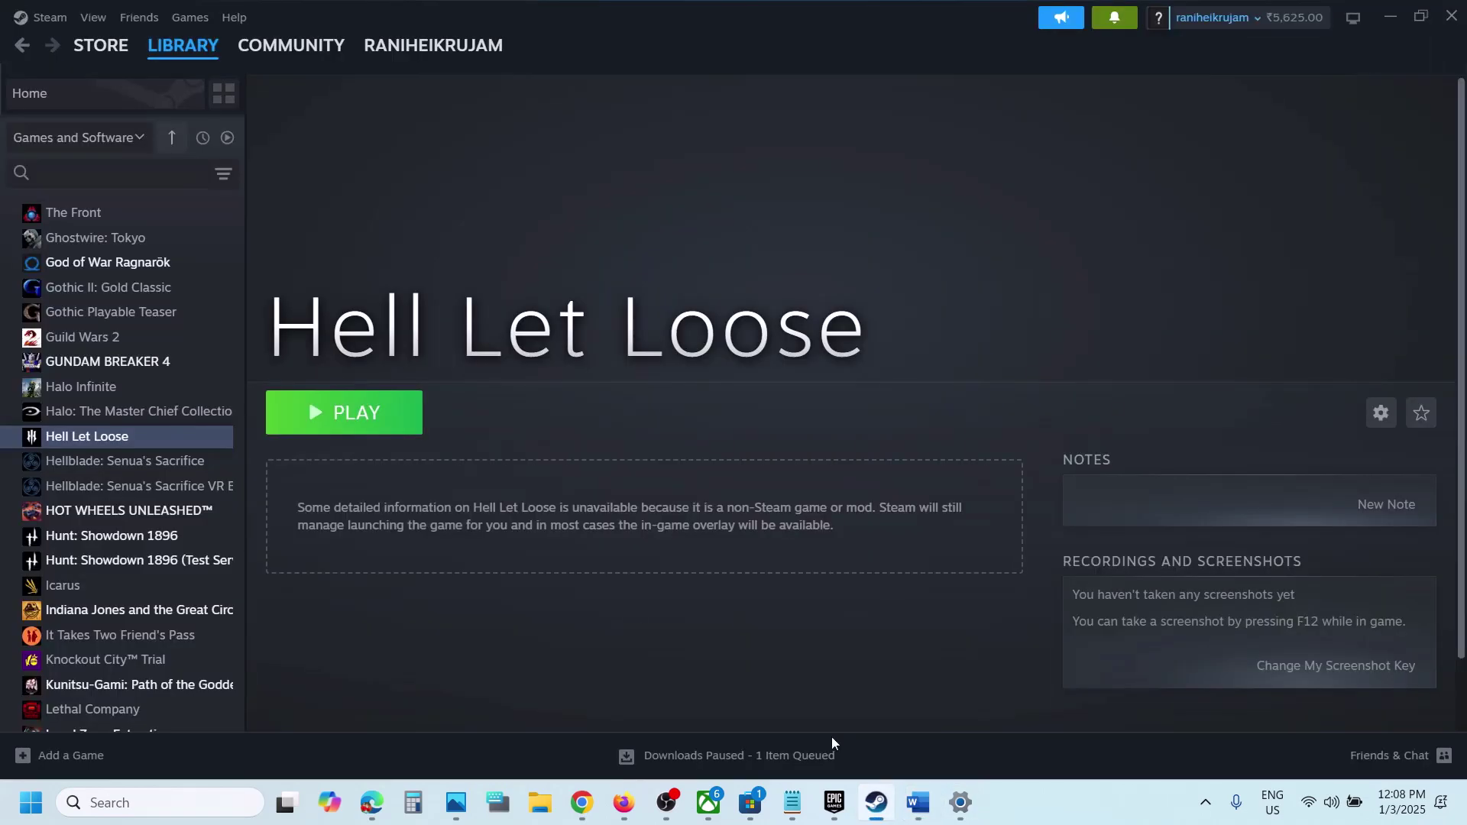
Step: Review the Hell Let Loose shortcut properties in Steam, then bring up the Epic Games library
{"action": "right_click", "coordinate": [119, 432]}
{"action": "left_click", "coordinate": [163, 577]}
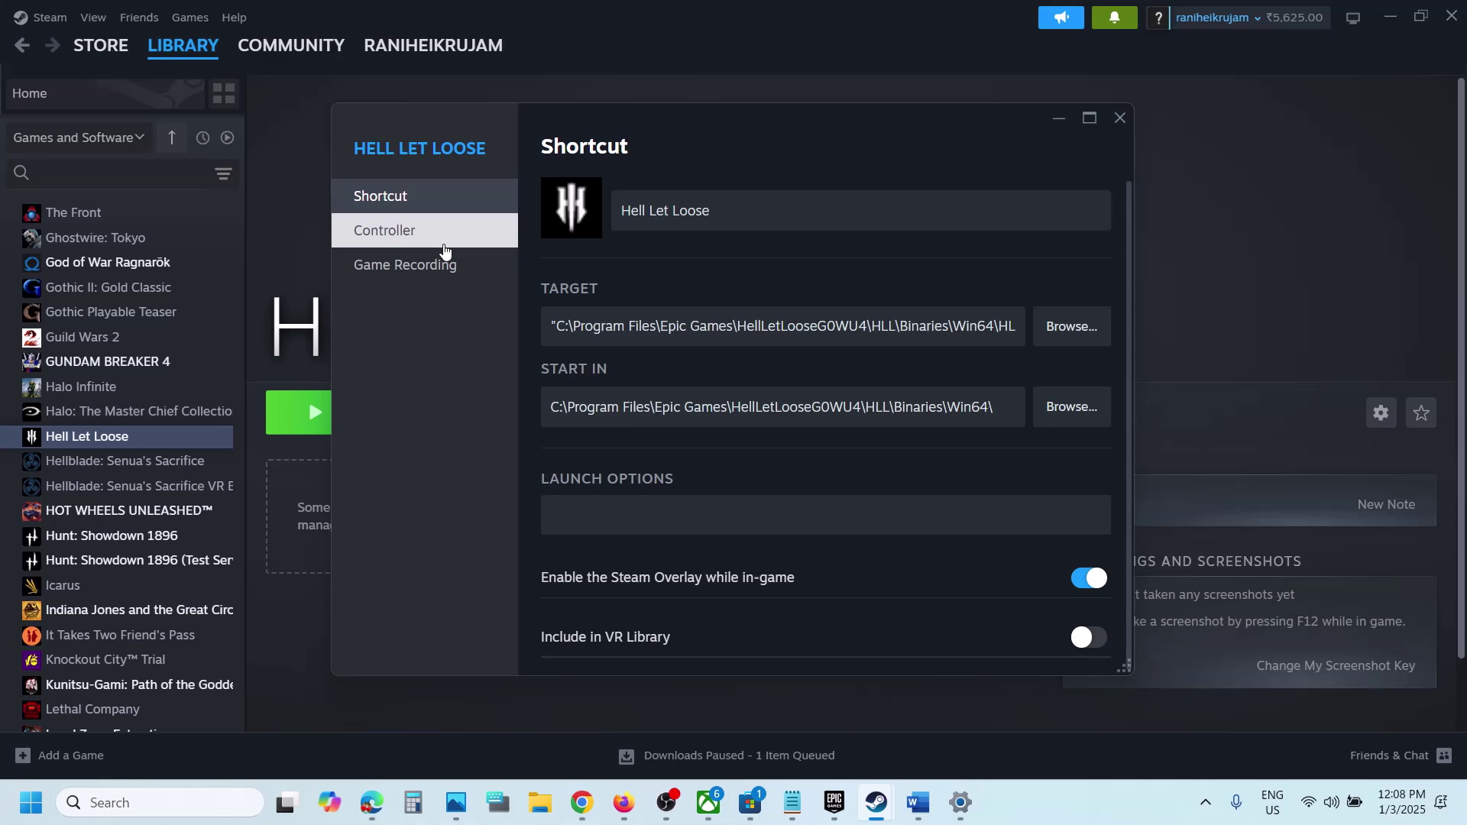
{"action": "left_click", "coordinate": [1122, 116]}
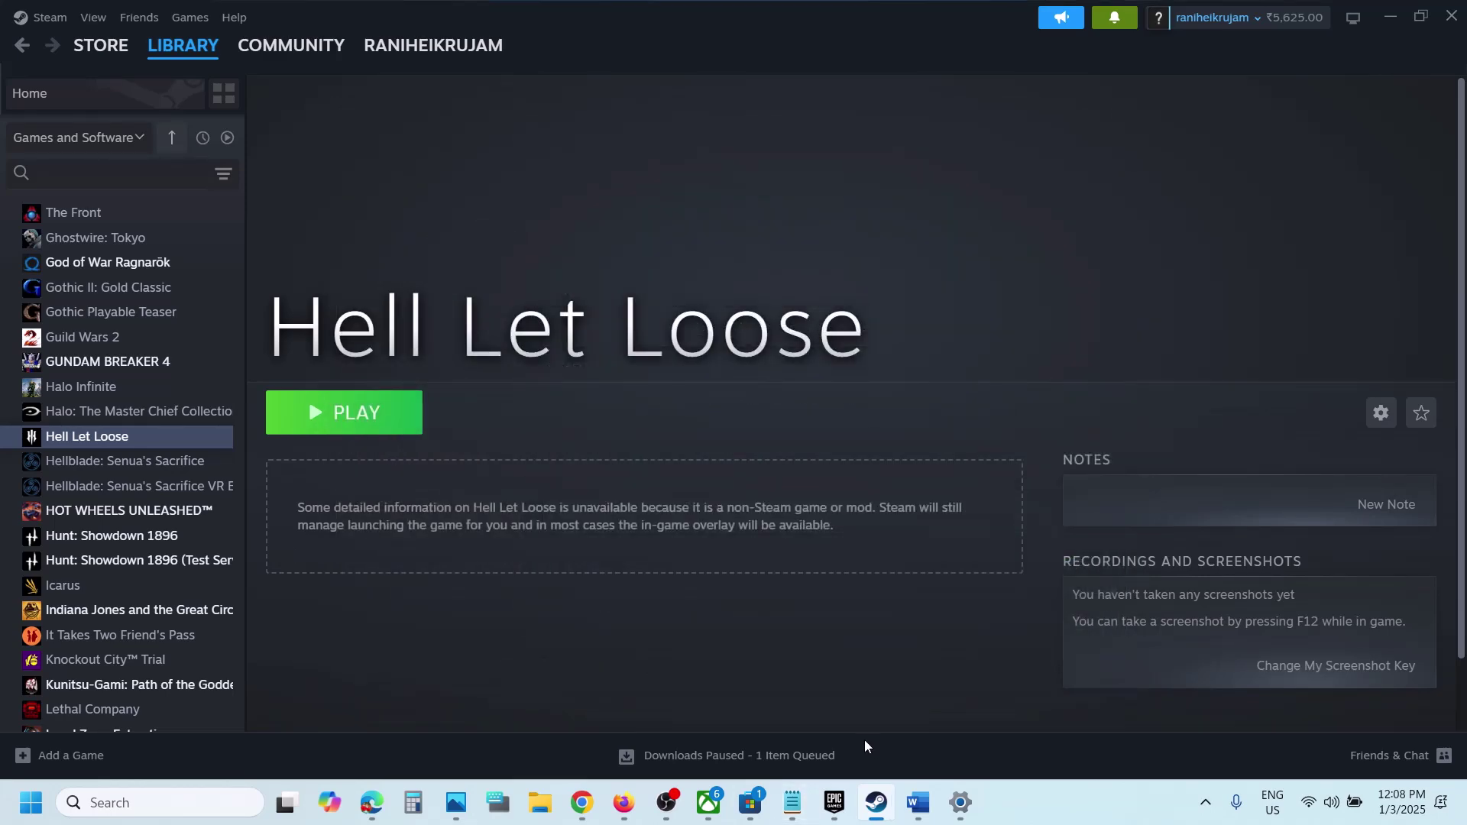
{"action": "left_click", "coordinate": [834, 803]}
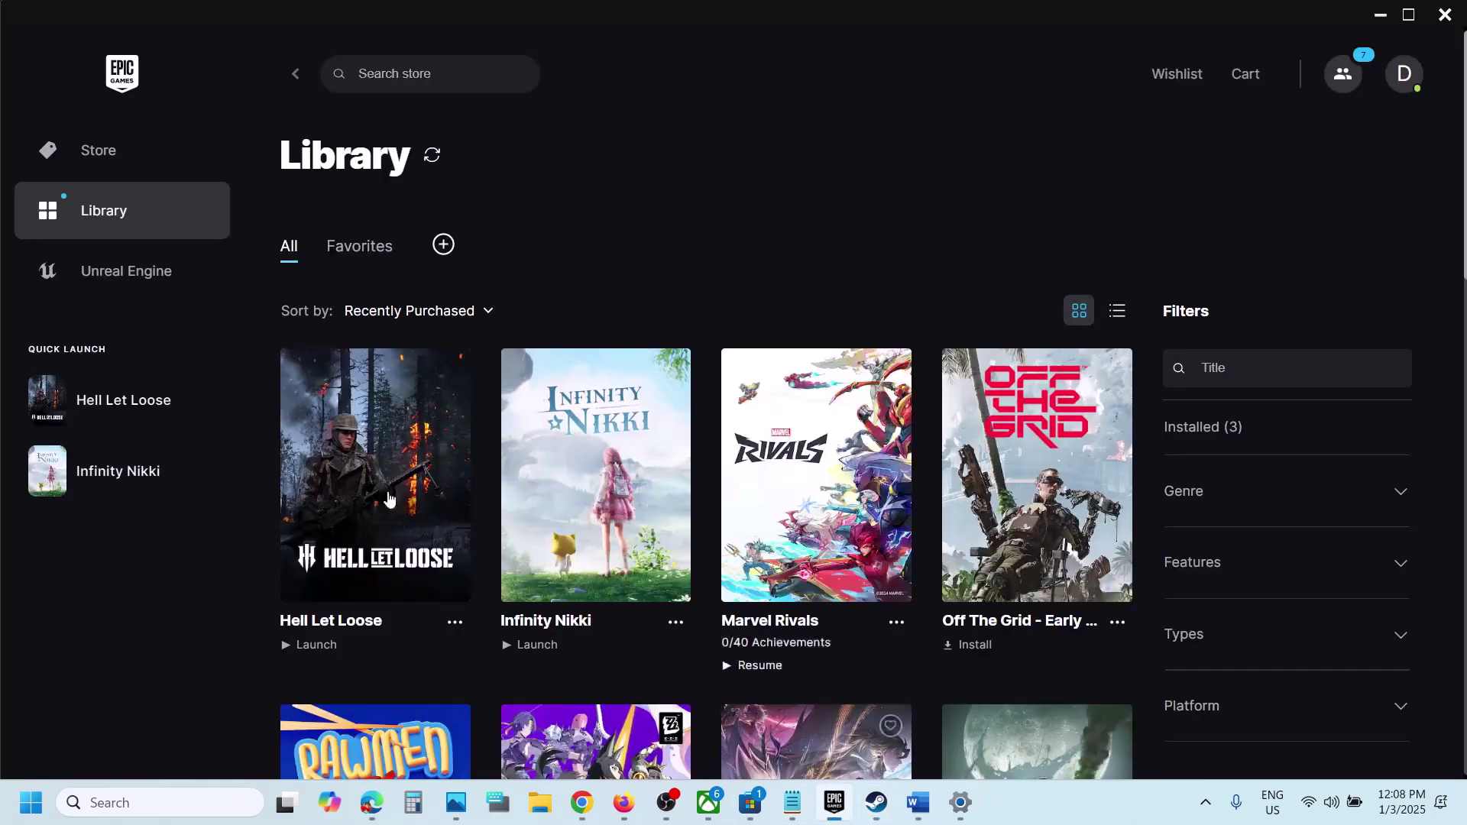
Step: Check Hell Let Loose's Manage options in Epic Games, then return to the Word notes
{"action": "left_click", "coordinate": [454, 623]}
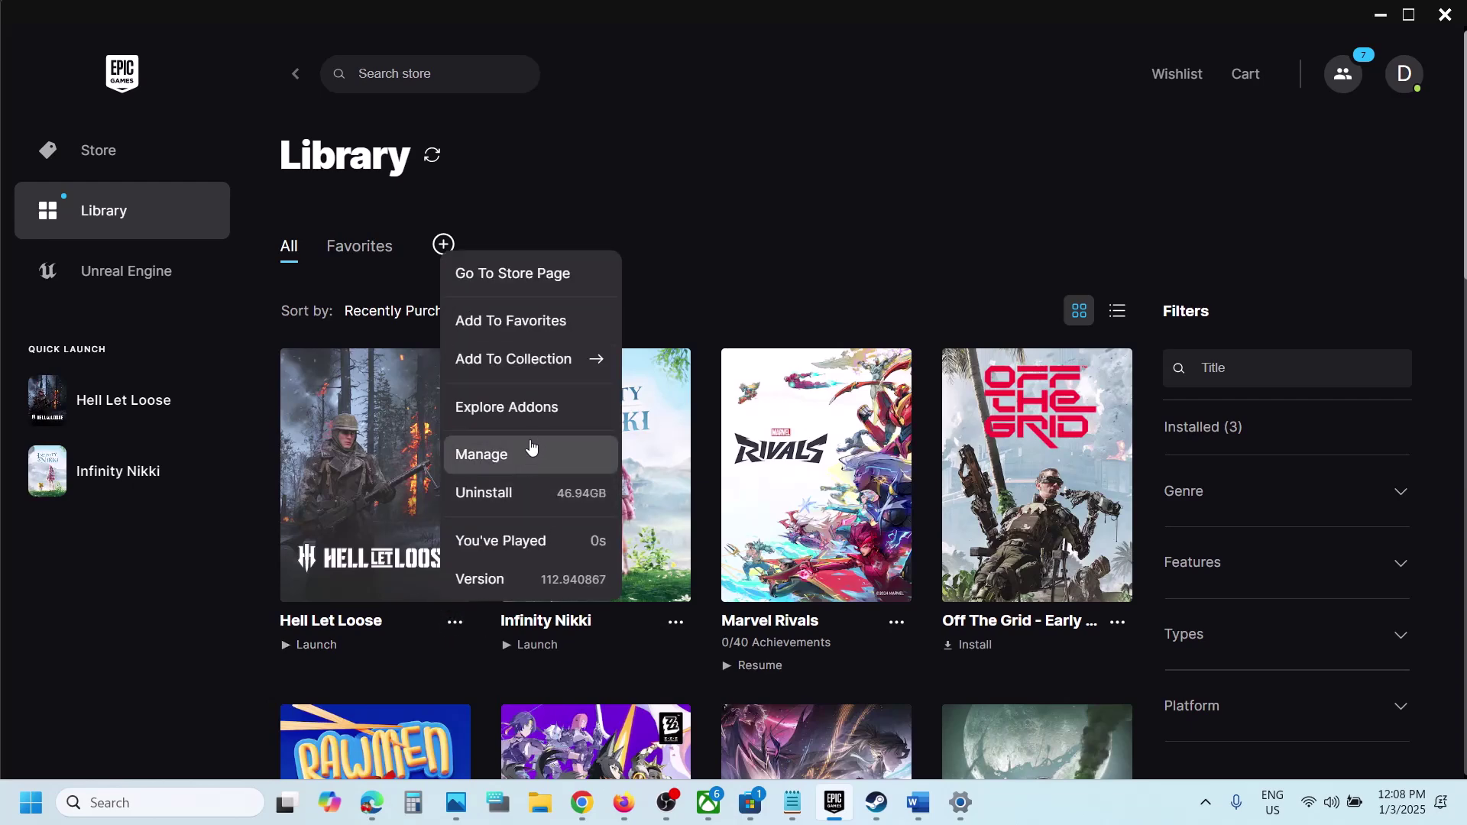
{"action": "left_click", "coordinate": [508, 463]}
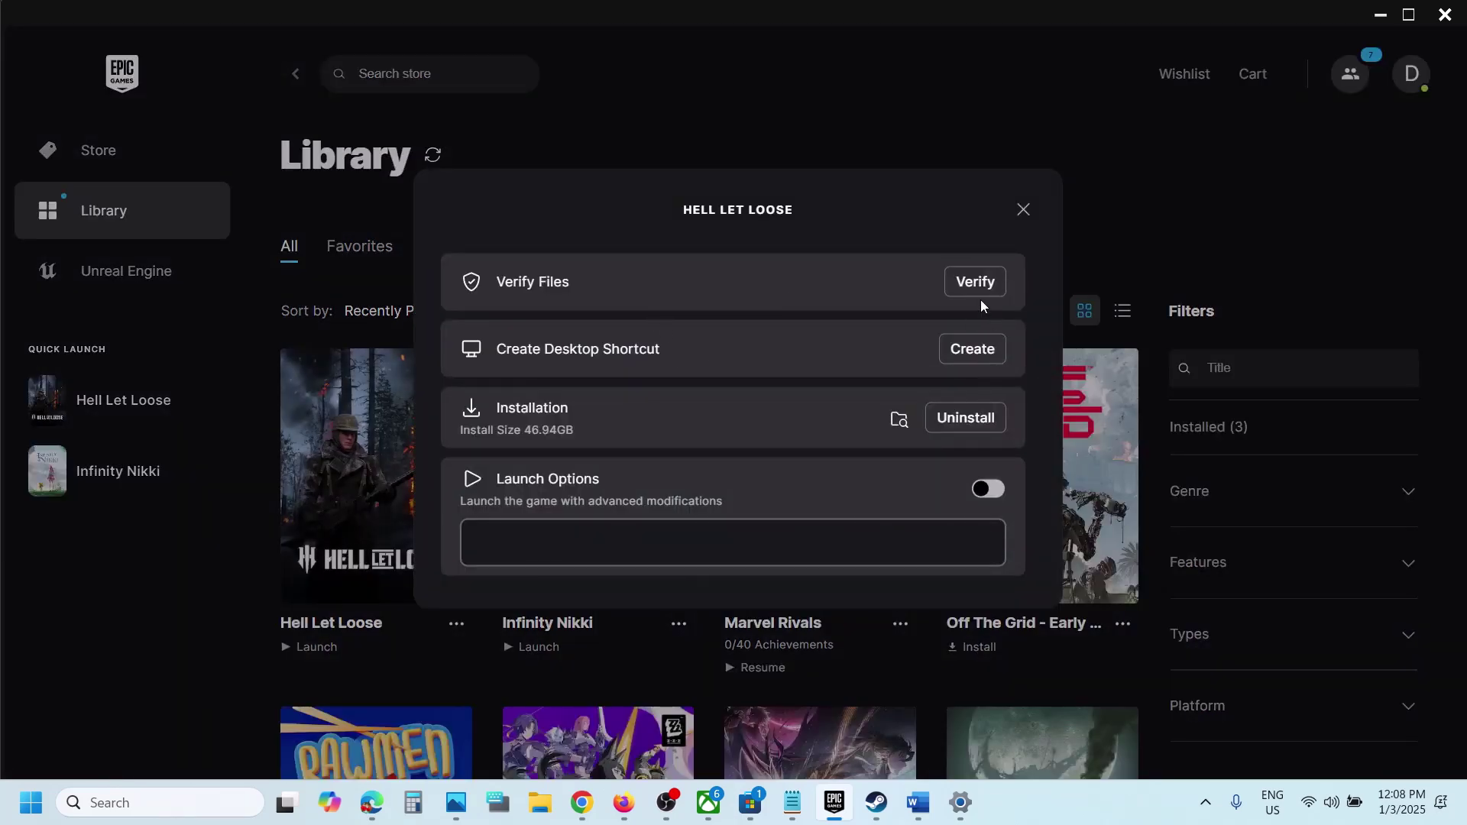
{"action": "left_click", "coordinate": [1023, 209]}
{"action": "mouse_move", "coordinate": [929, 794]}
{"action": "left_click", "coordinate": [950, 758]}
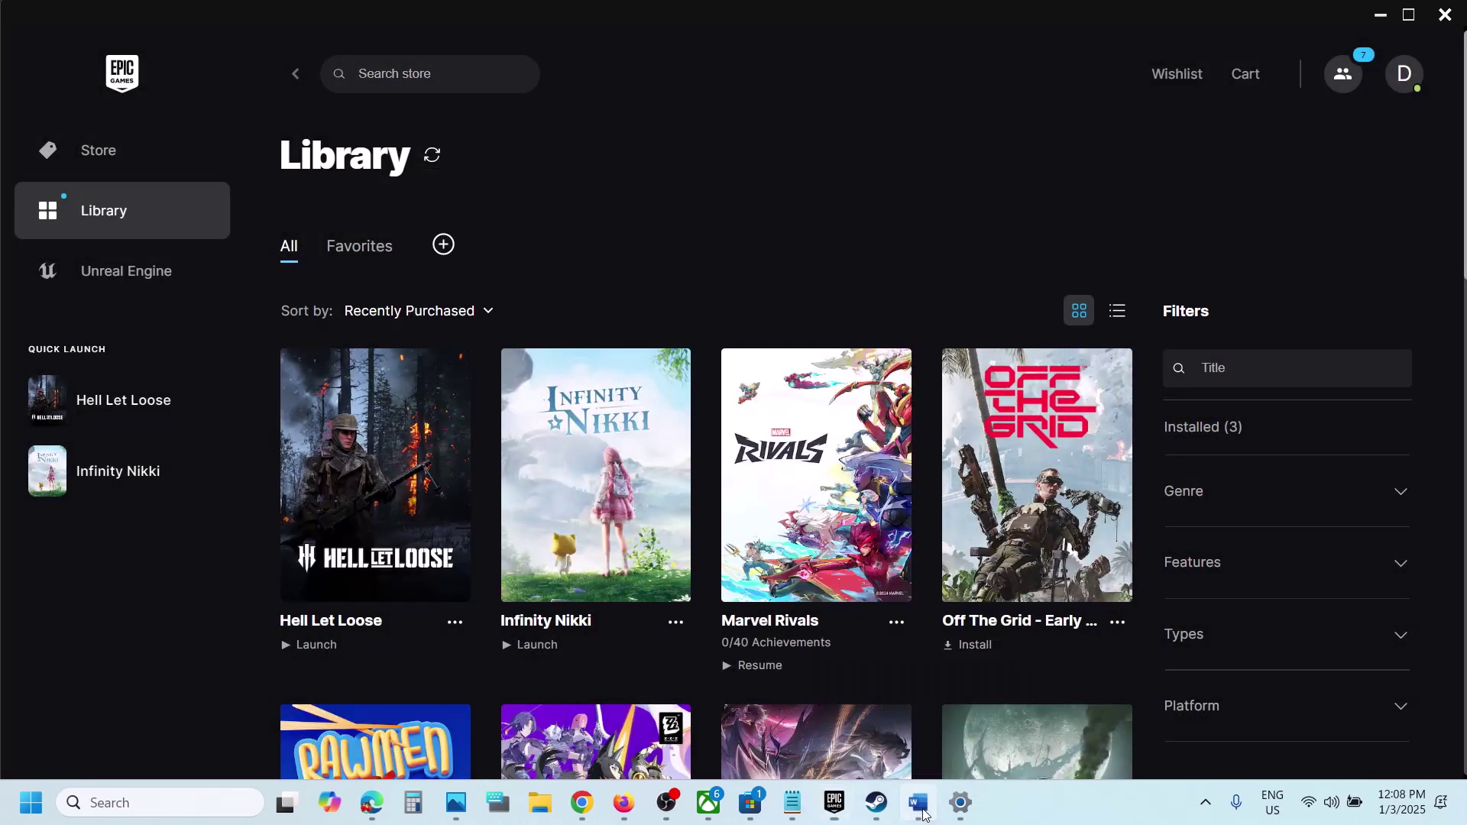
Step: Show Restart in the Start power menu, highlight 'Restart Steam' in Word, then switch to Steam
{"action": "left_click", "coordinate": [1046, 810]}
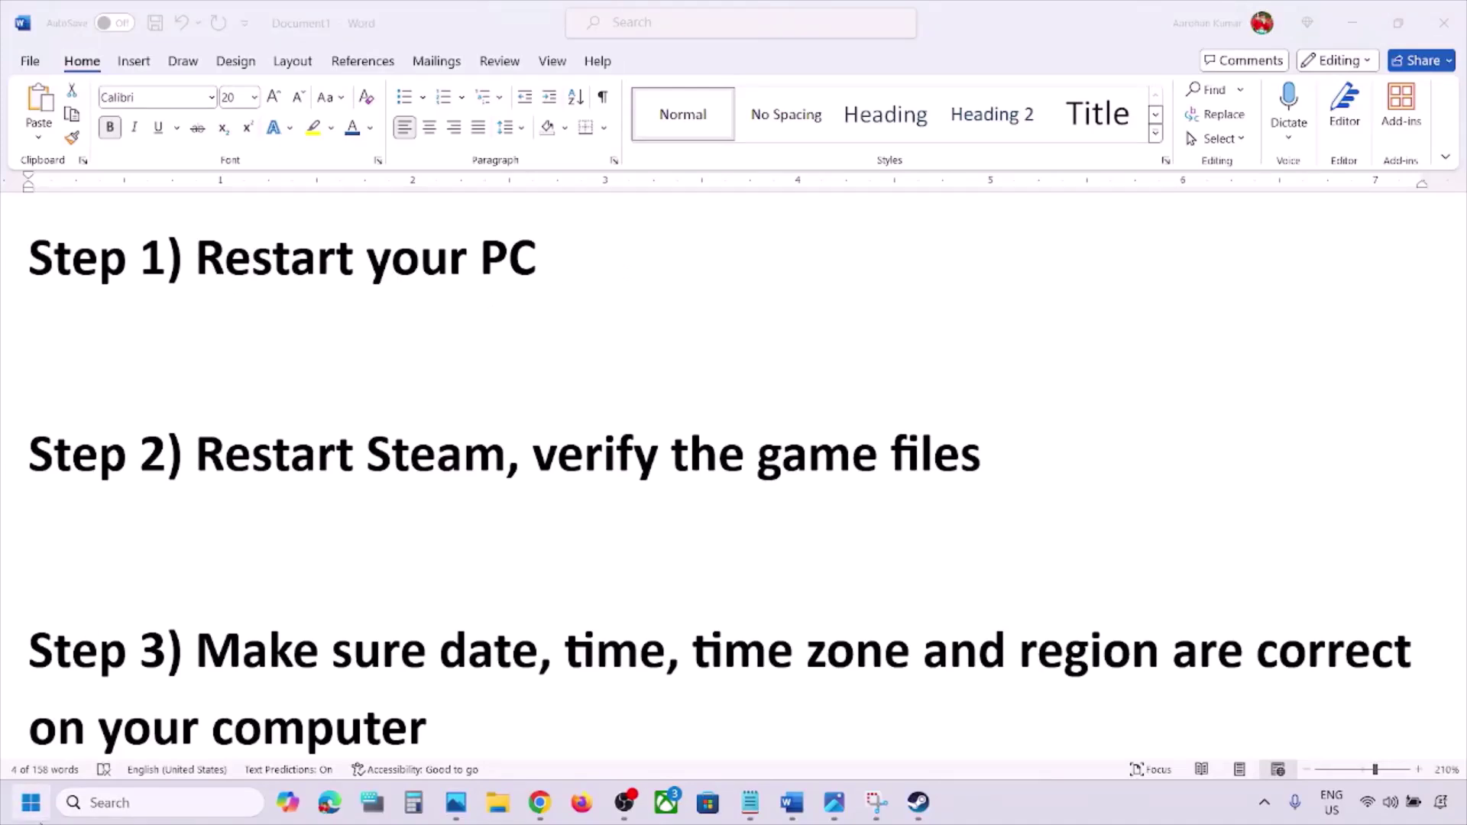
{"action": "left_click", "coordinate": [38, 803]}
{"action": "left_click", "coordinate": [555, 736]}
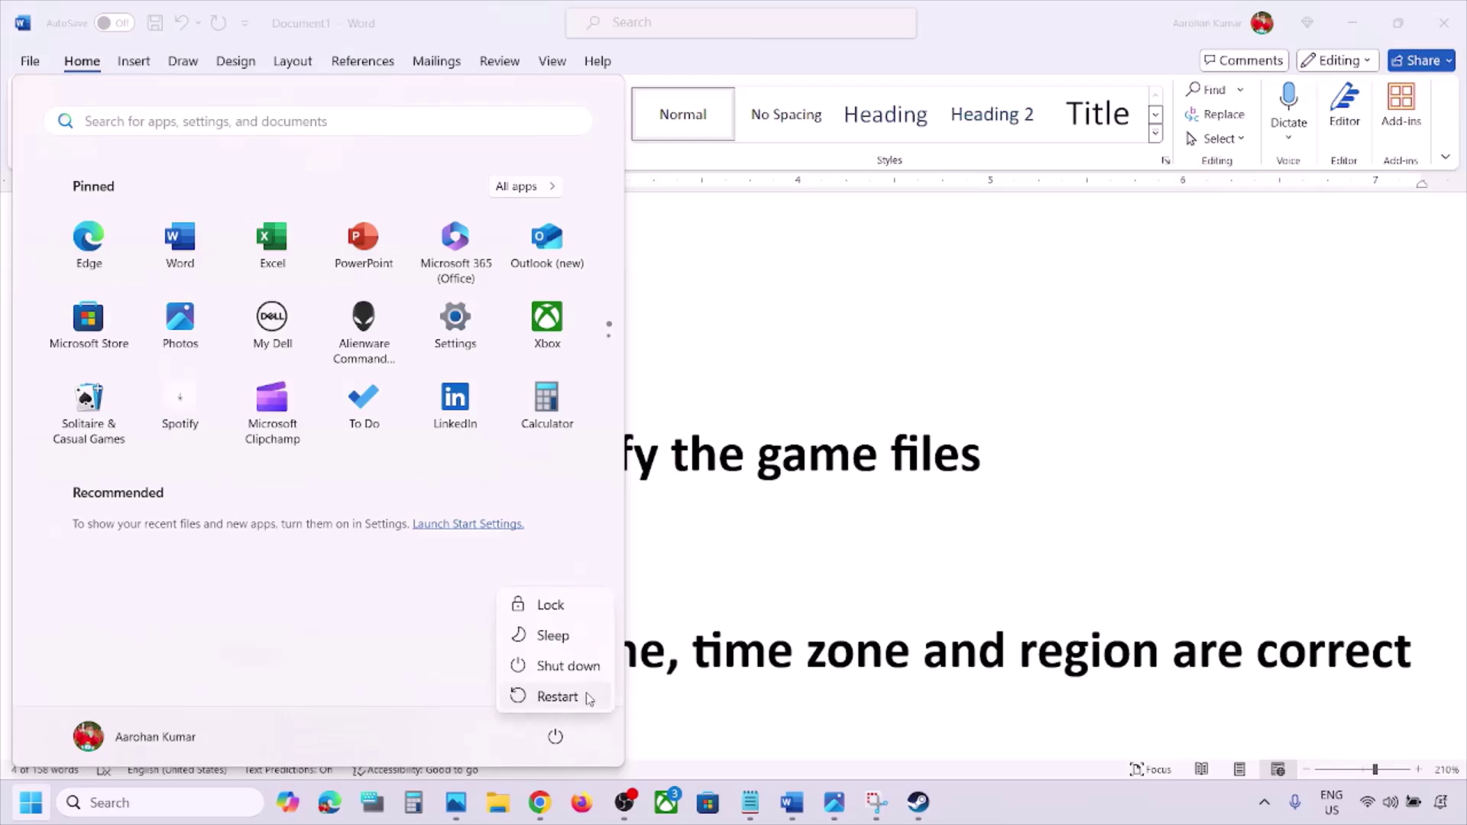
{"action": "key", "text": "Escape"}
{"action": "key", "text": "Escape"}
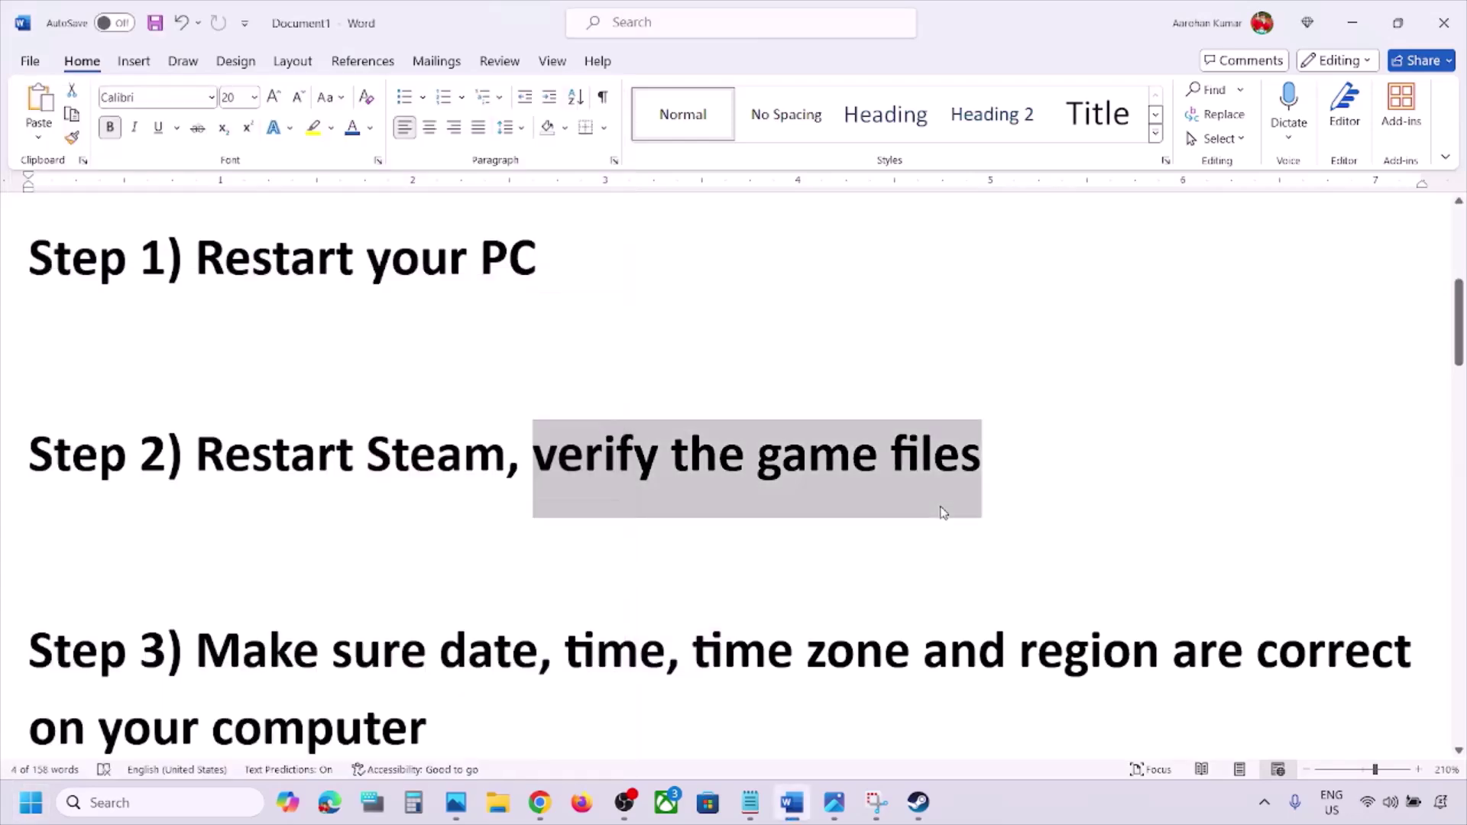
{"action": "left_click_drag", "start_coordinate": [187, 467], "coordinate": [489, 467]}
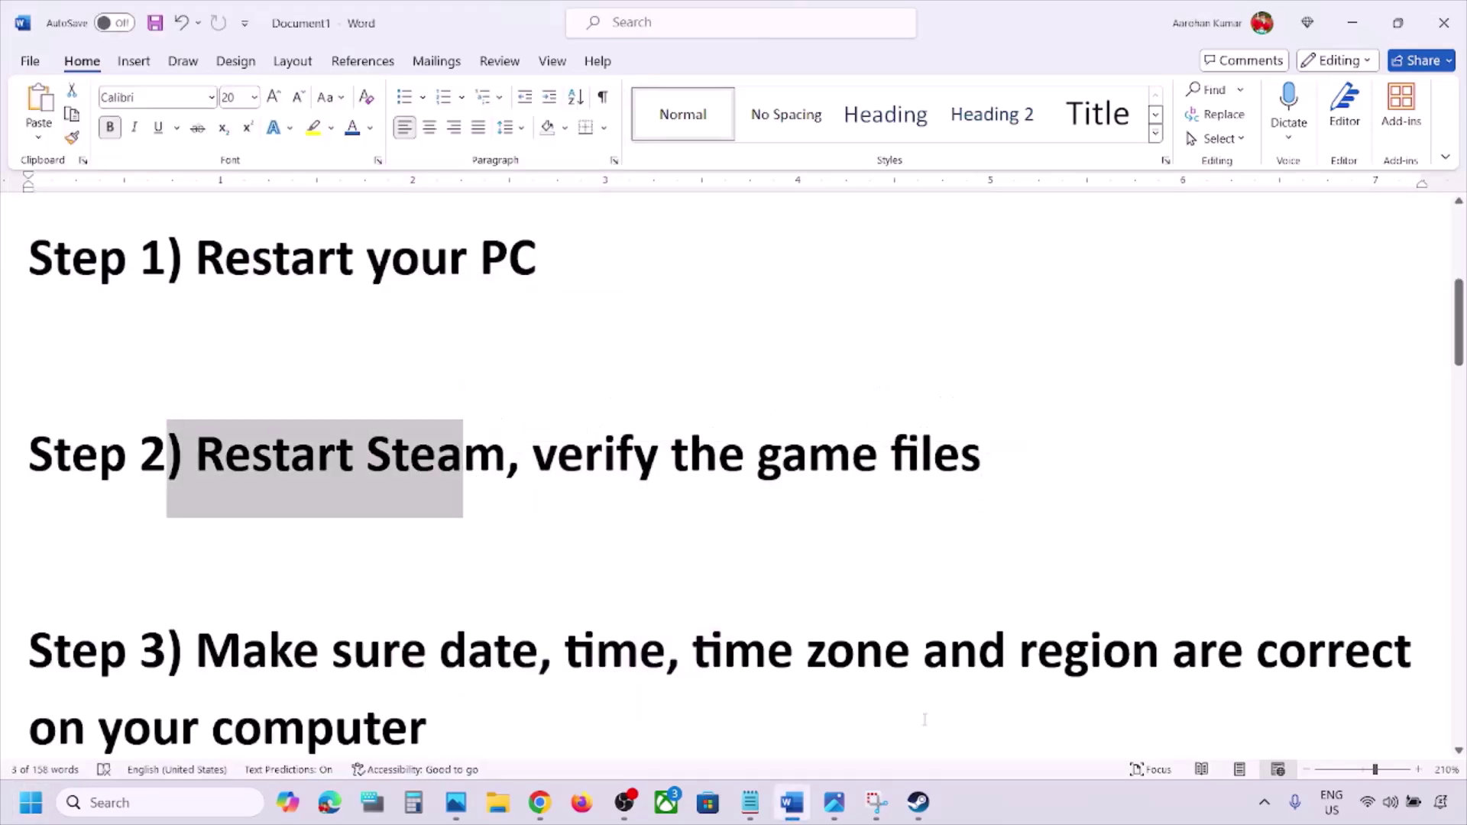
{"action": "left_click", "coordinate": [918, 802]}
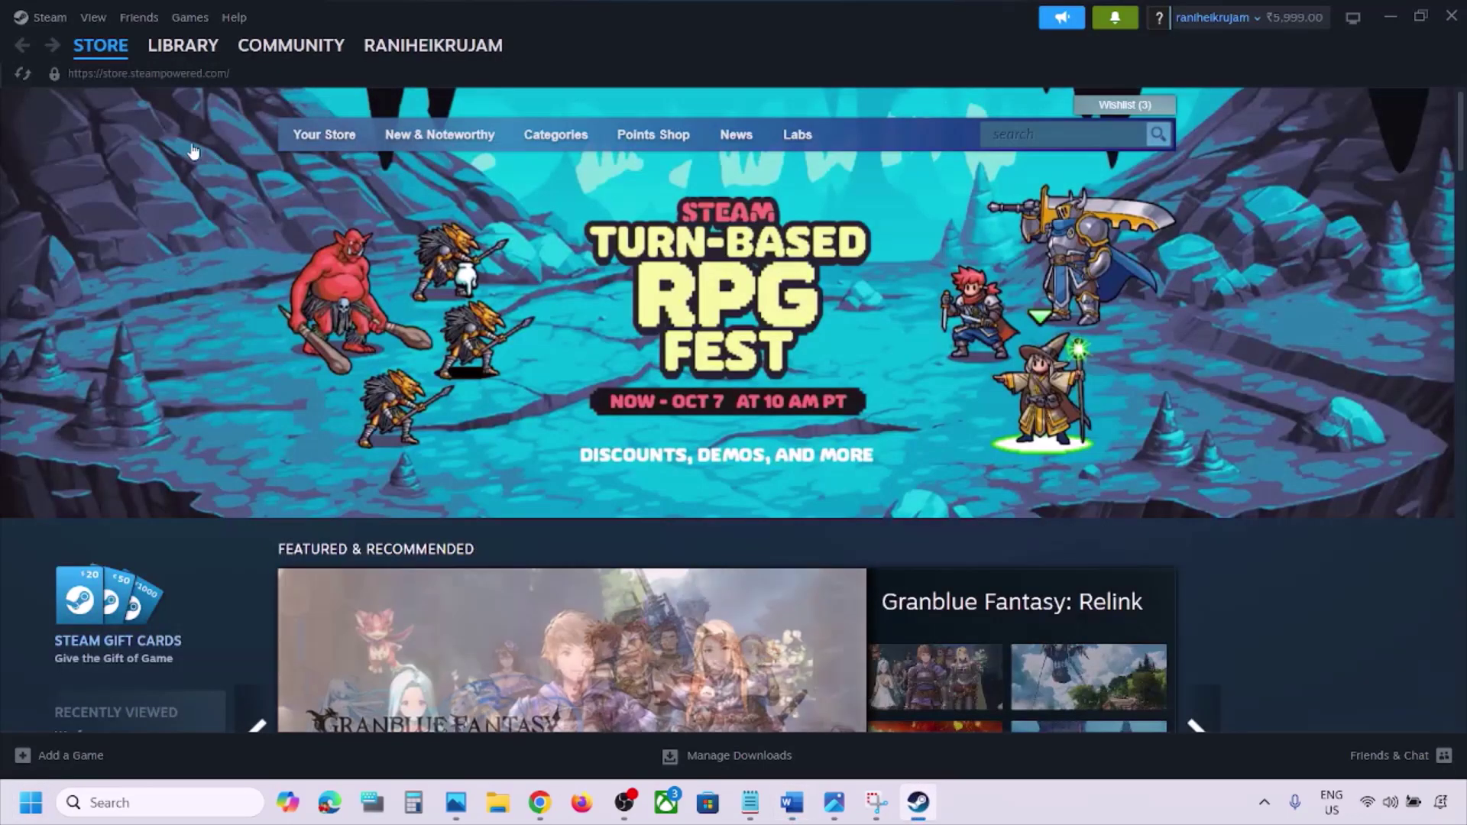
{"action": "left_click", "coordinate": [48, 16]}
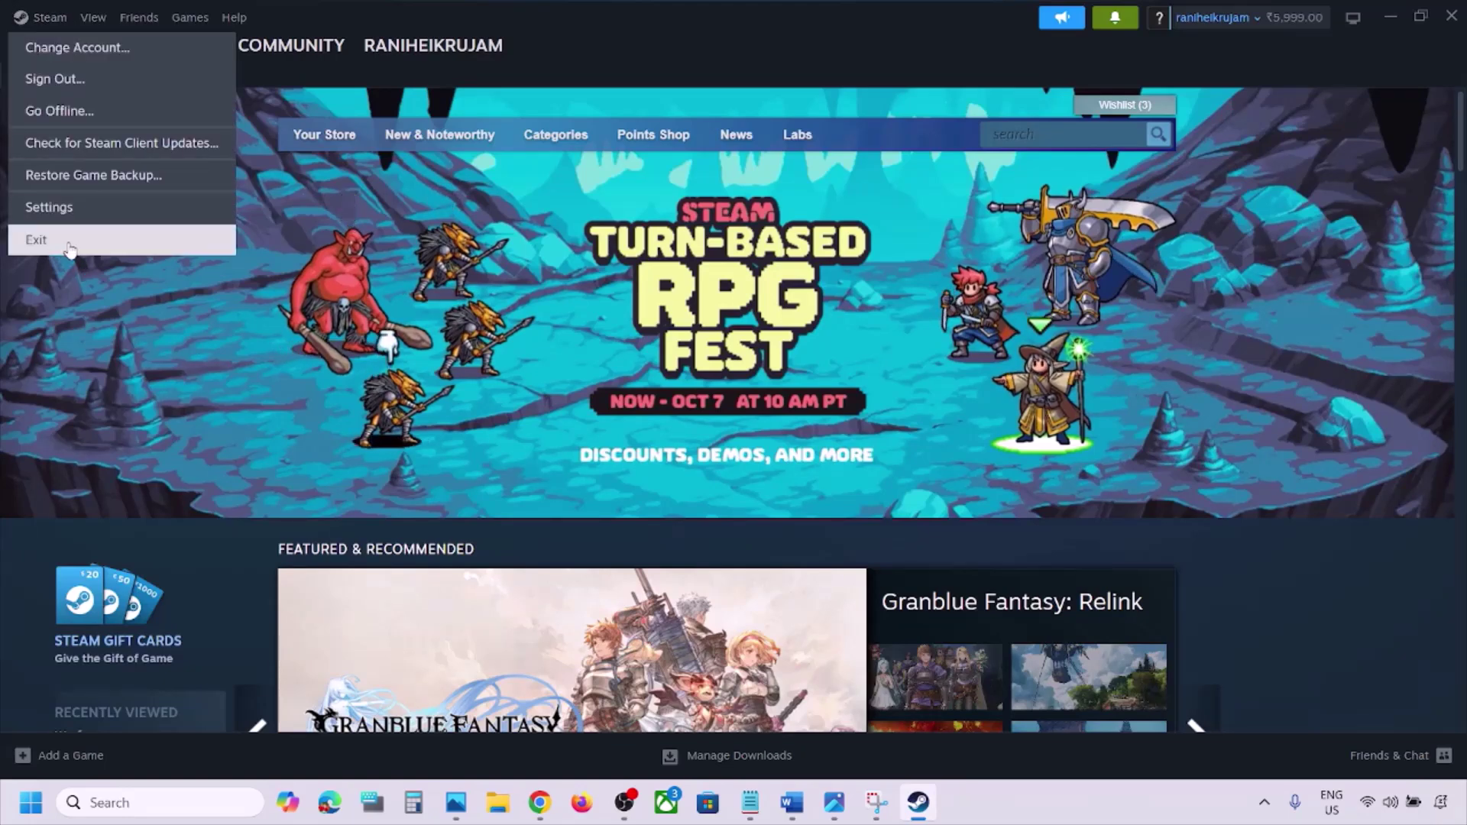
{"action": "left_click", "coordinate": [148, 807]}
{"action": "type", "text": "steam"}
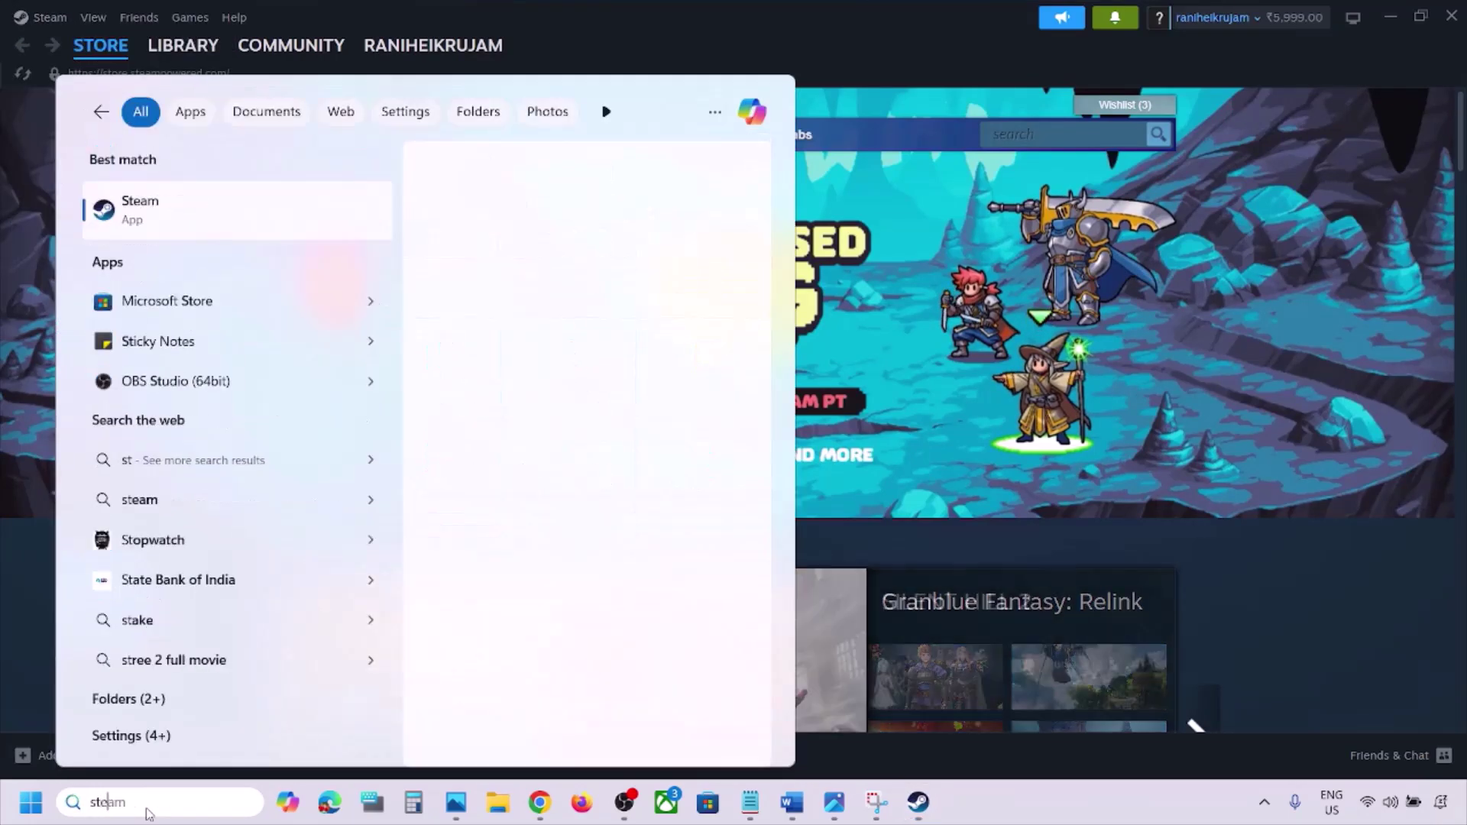
{"action": "right_click", "coordinate": [162, 226]}
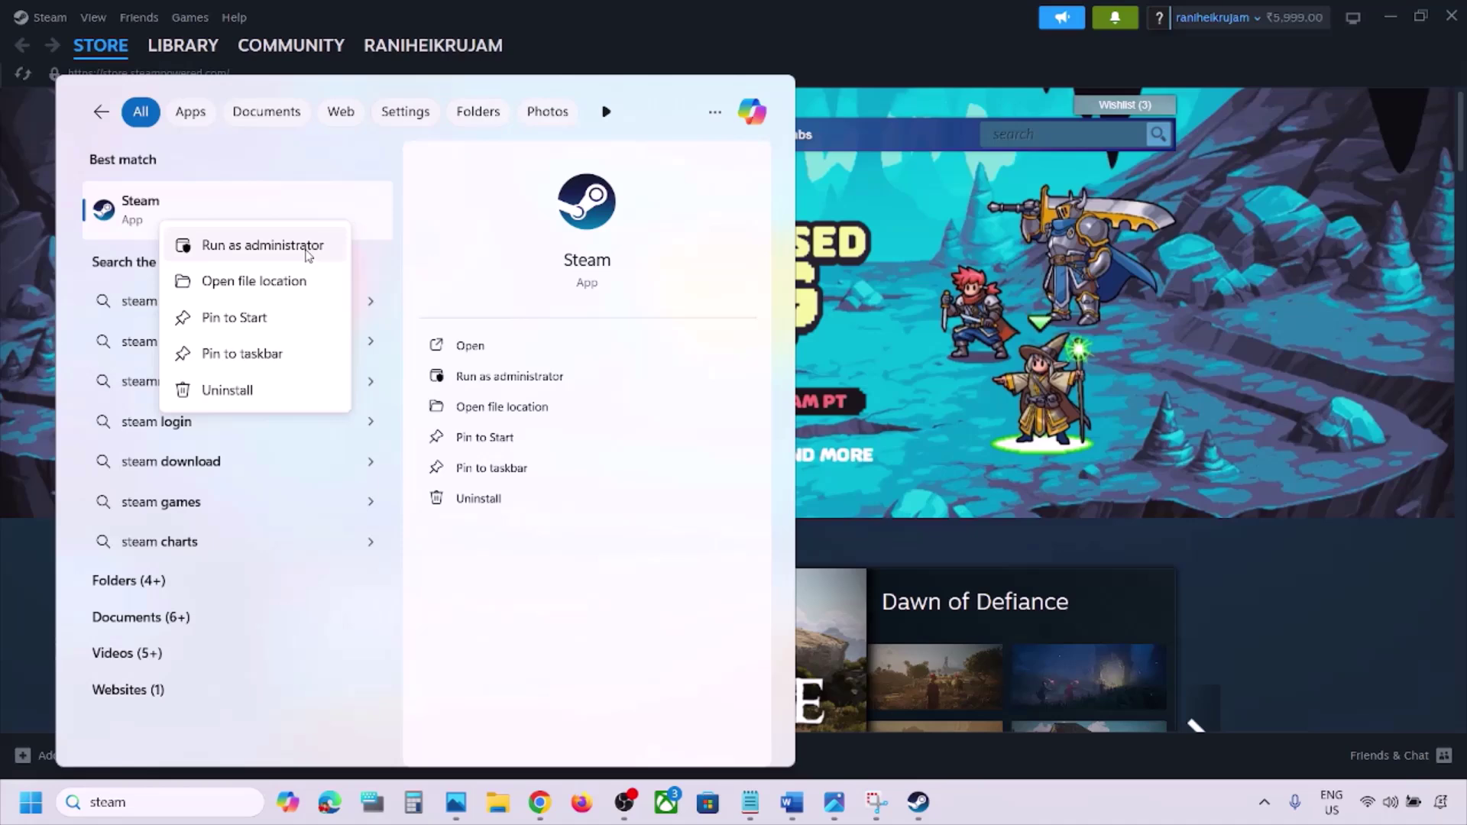
{"action": "left_click", "coordinate": [1036, 777]}
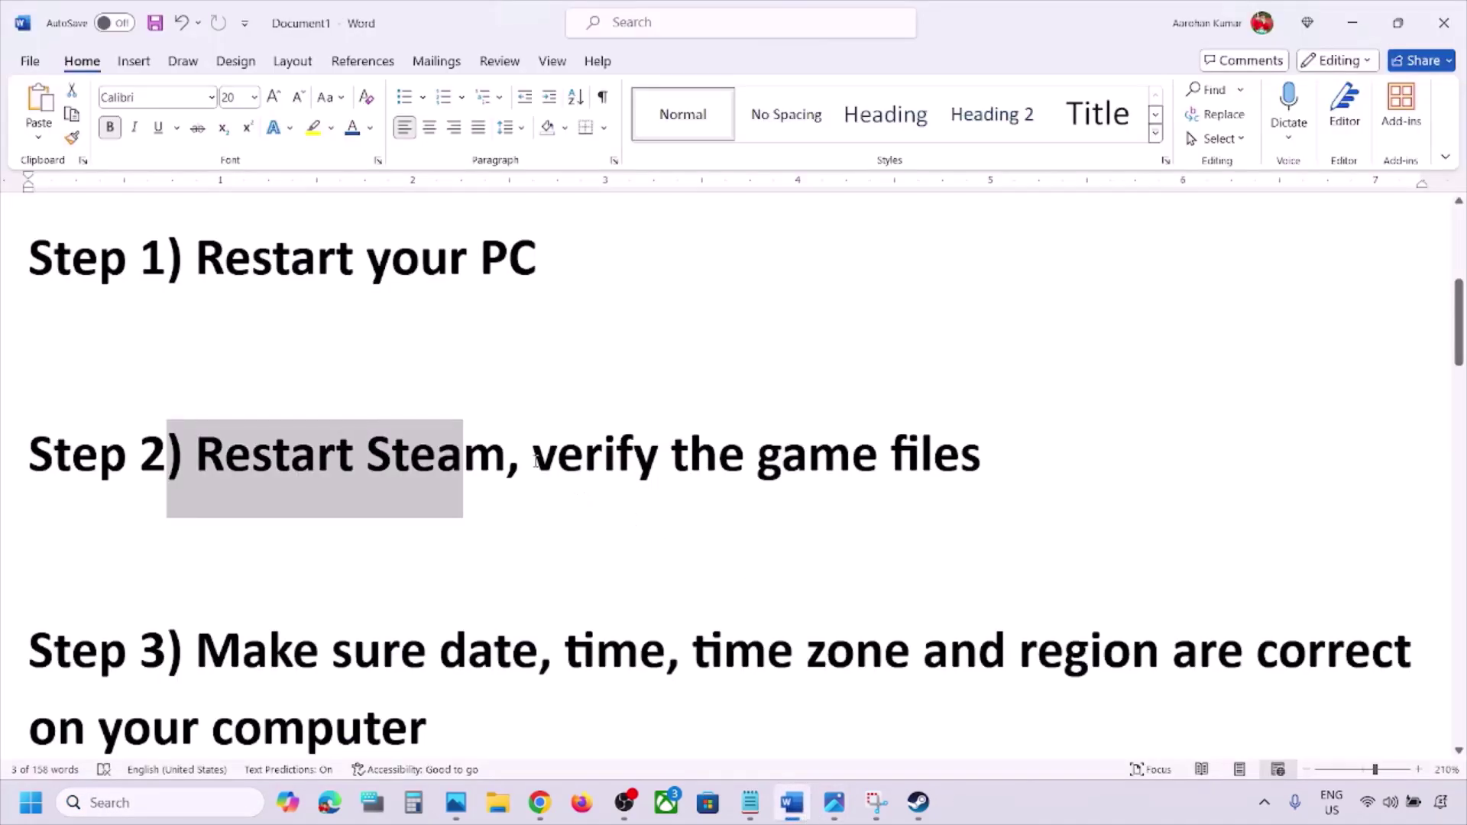
Step: Highlight 'verify the game files' in Word and view the Steam Installed Files screenshot
{"action": "left_click_drag", "start_coordinate": [538, 459], "coordinate": [965, 447]}
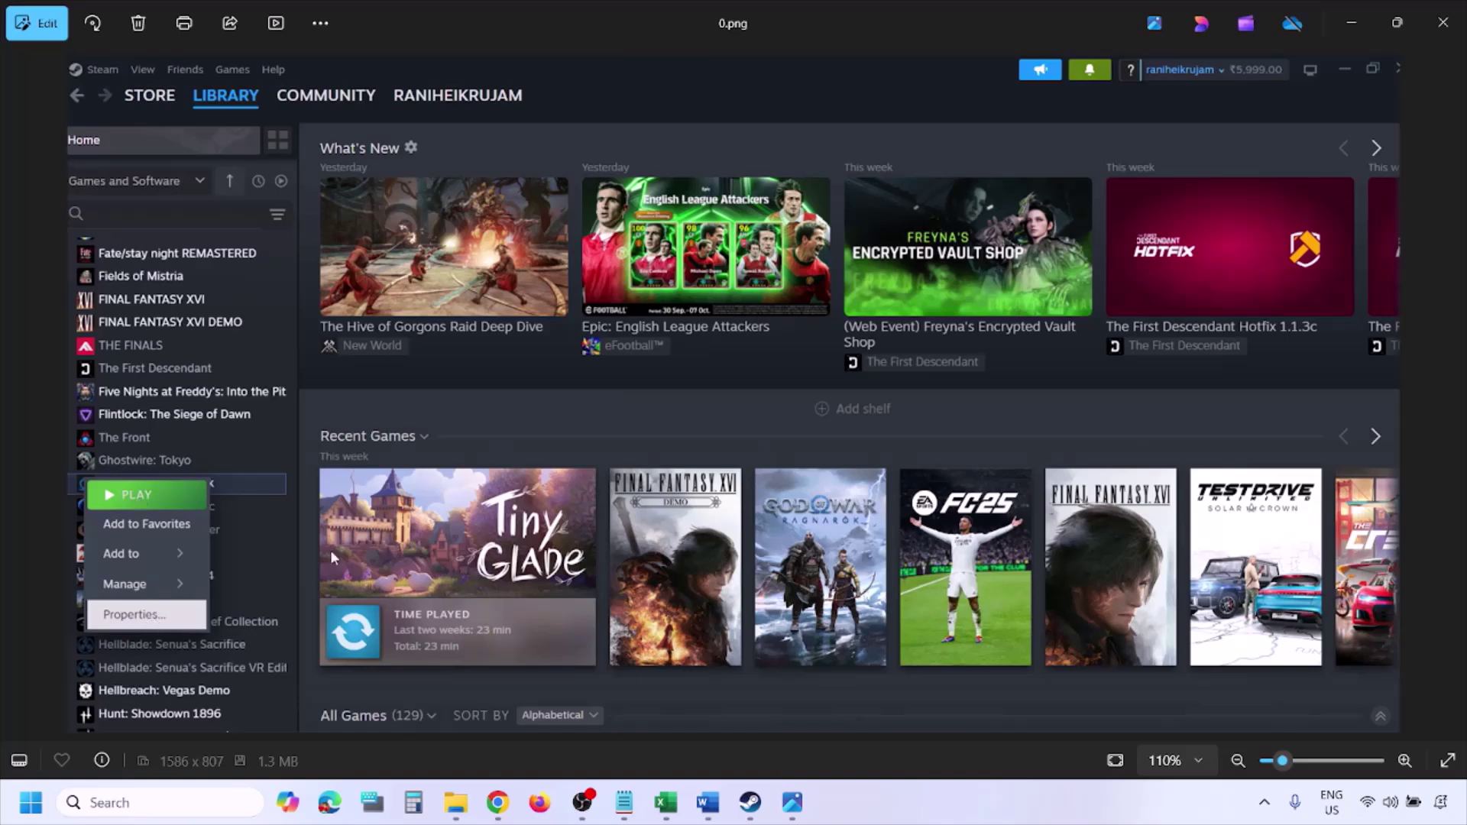
{"action": "scroll", "coordinate": [526, 479], "scroll_direction": "down", "scroll_amount": 1}
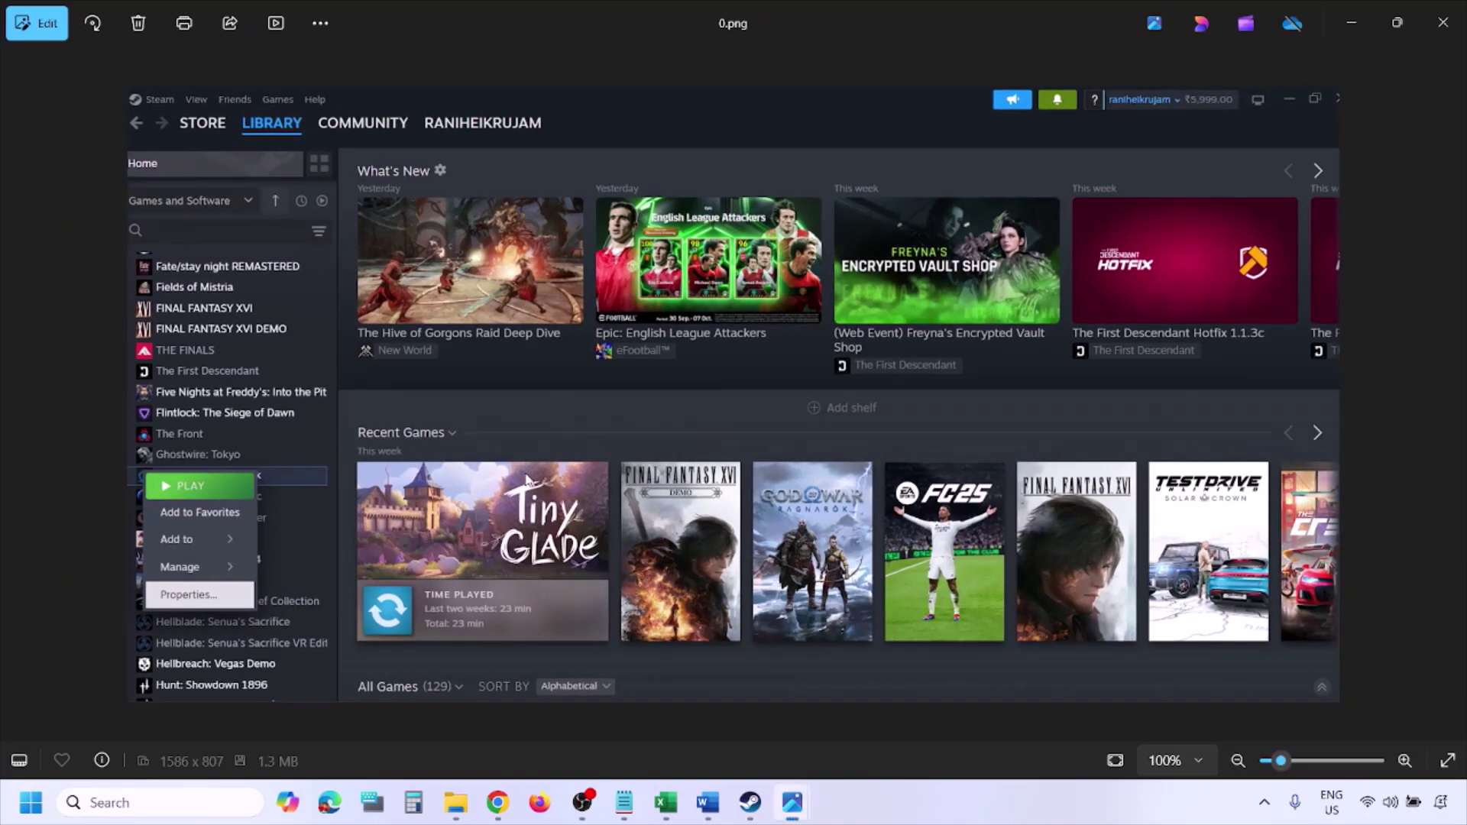
{"action": "key", "text": "Right"}
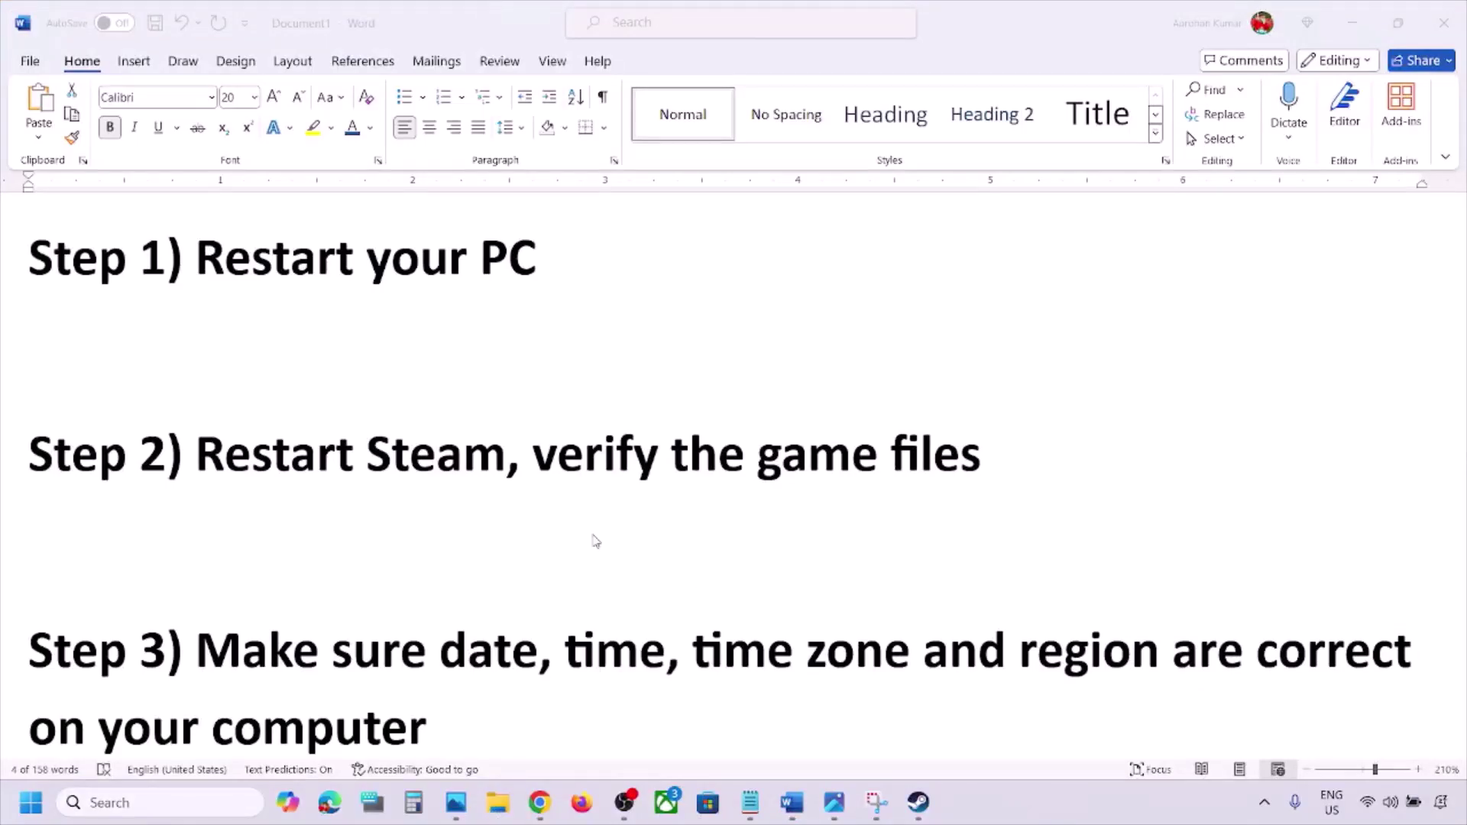
{"action": "scroll", "coordinate": [596, 541], "scroll_direction": "down", "scroll_amount": 2}
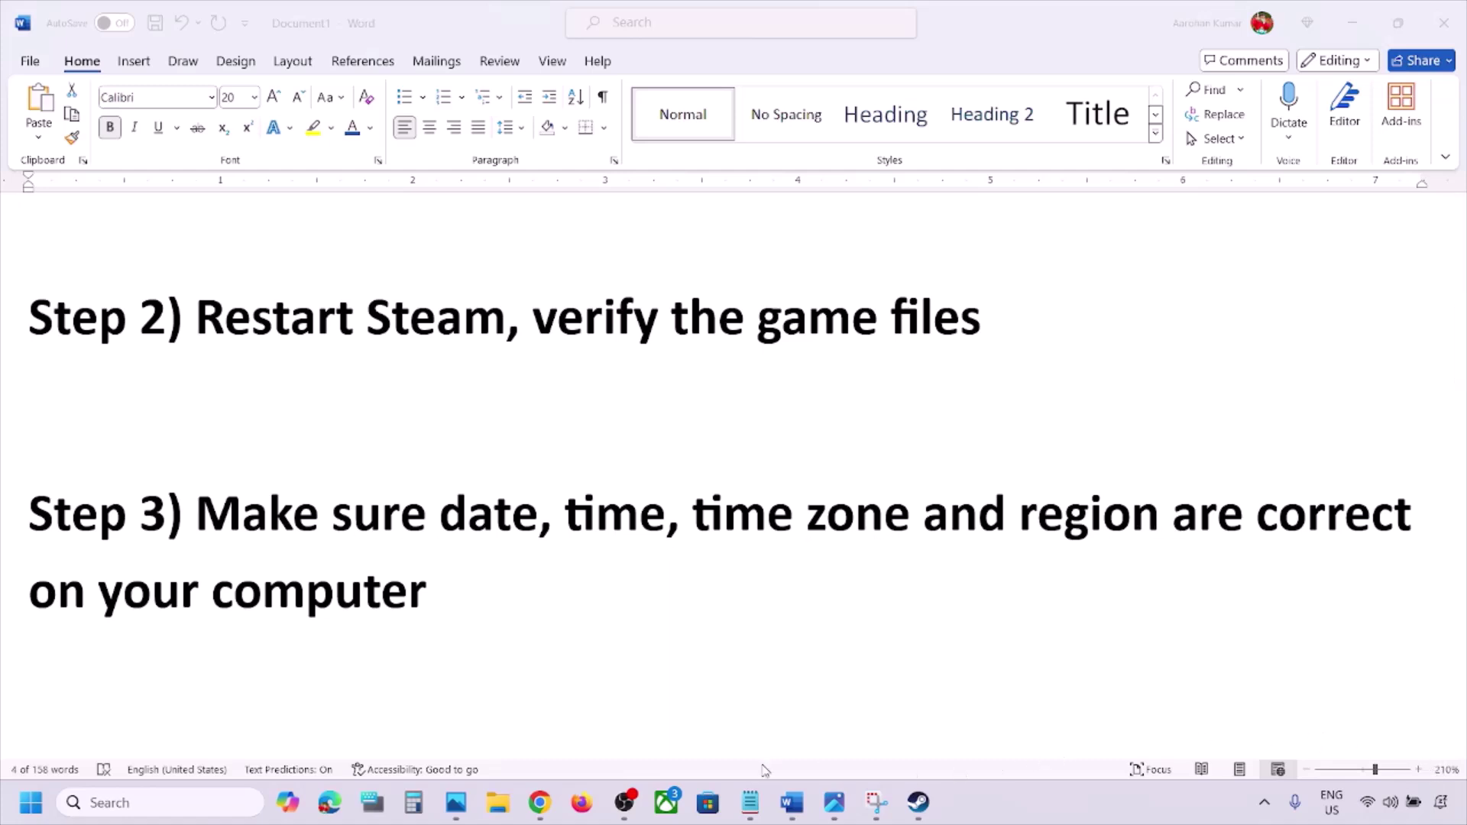
Step: Open Settings' Date & time page and review the time zone settings
{"action": "key", "text": "super+i"}
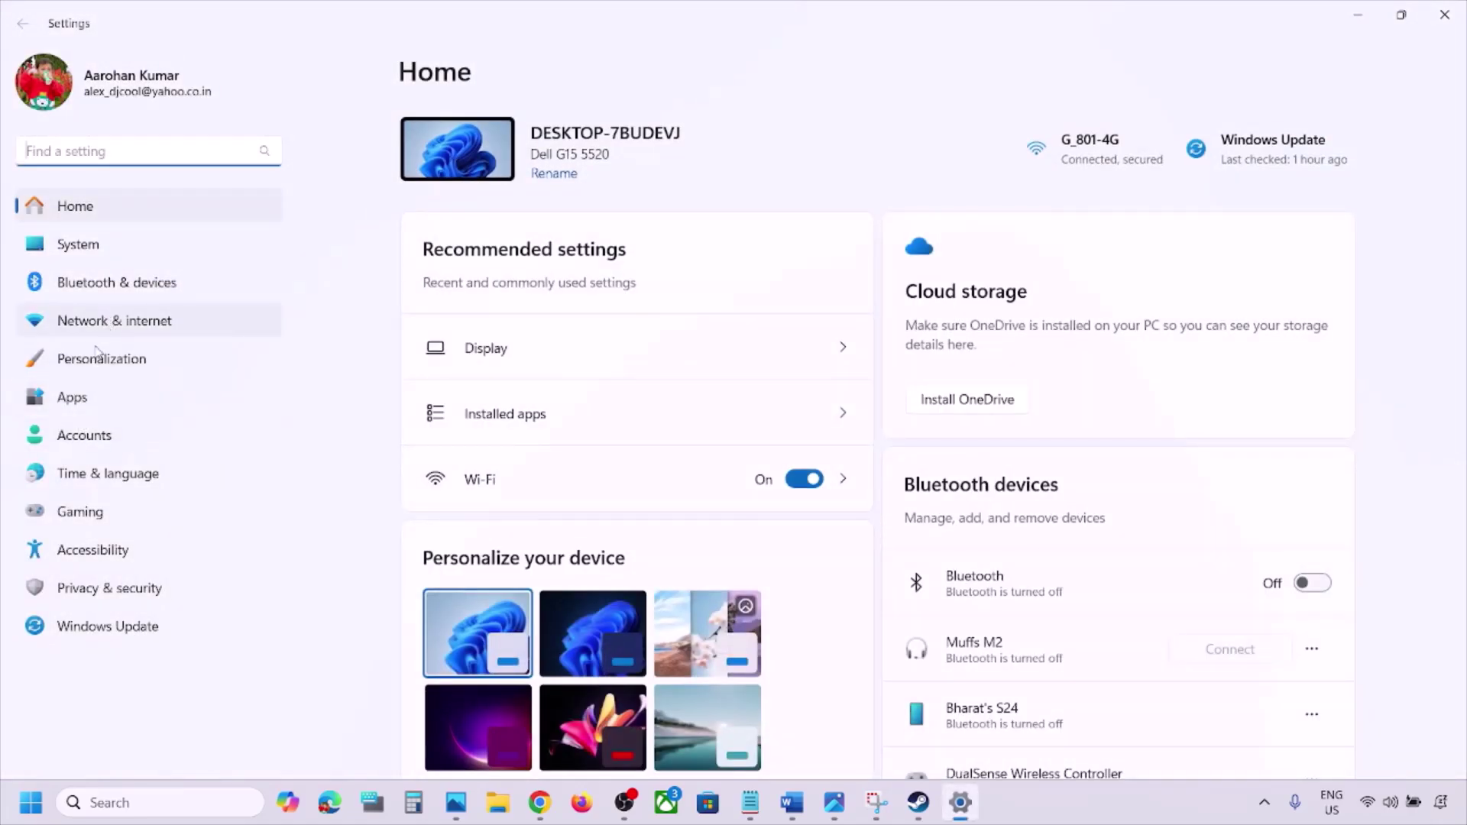
{"action": "left_click", "coordinate": [91, 476]}
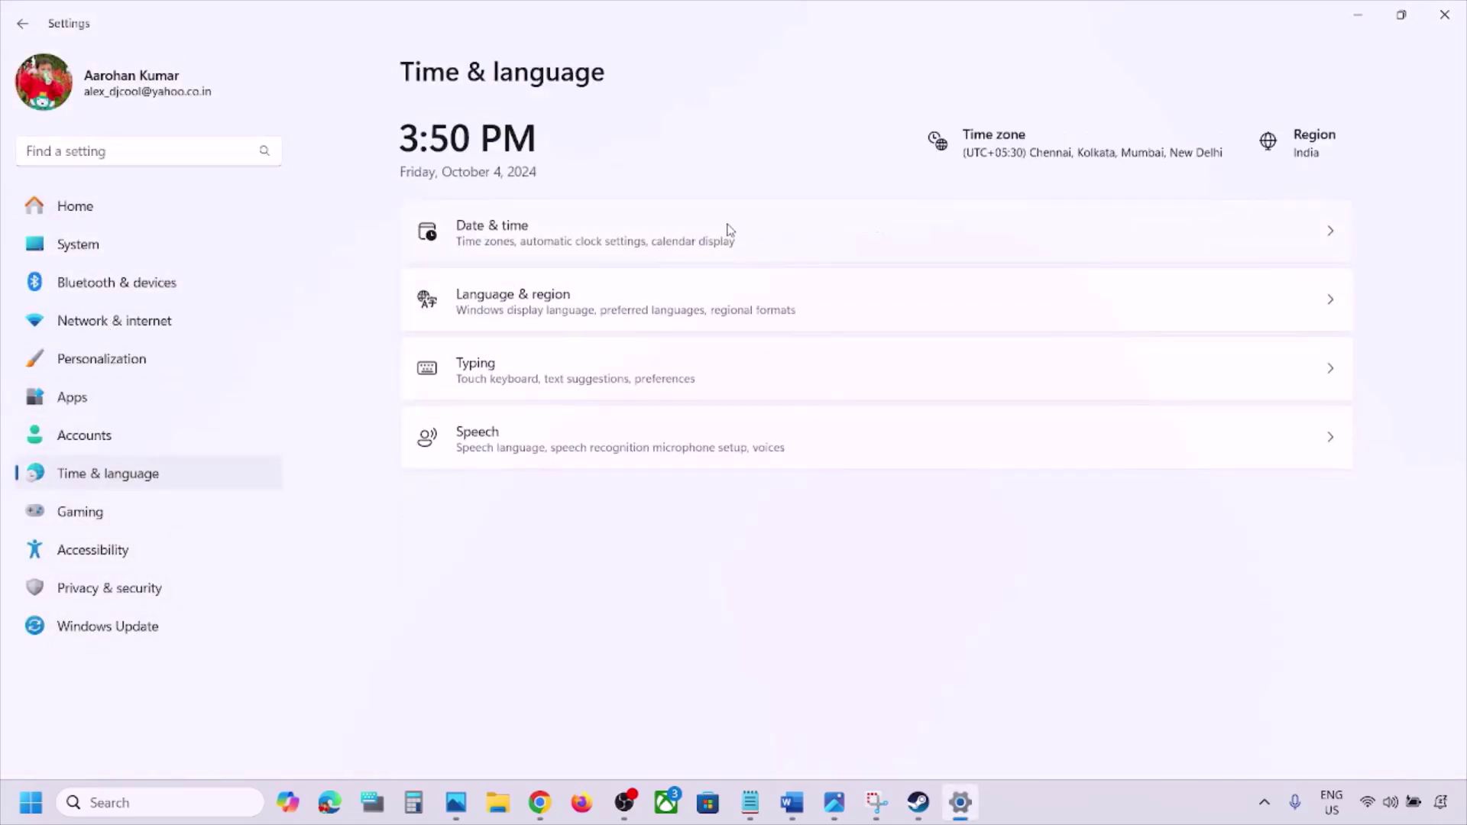
{"action": "left_click", "coordinate": [666, 245]}
{"action": "scroll", "coordinate": [695, 396], "scroll_direction": "down", "scroll_amount": 2}
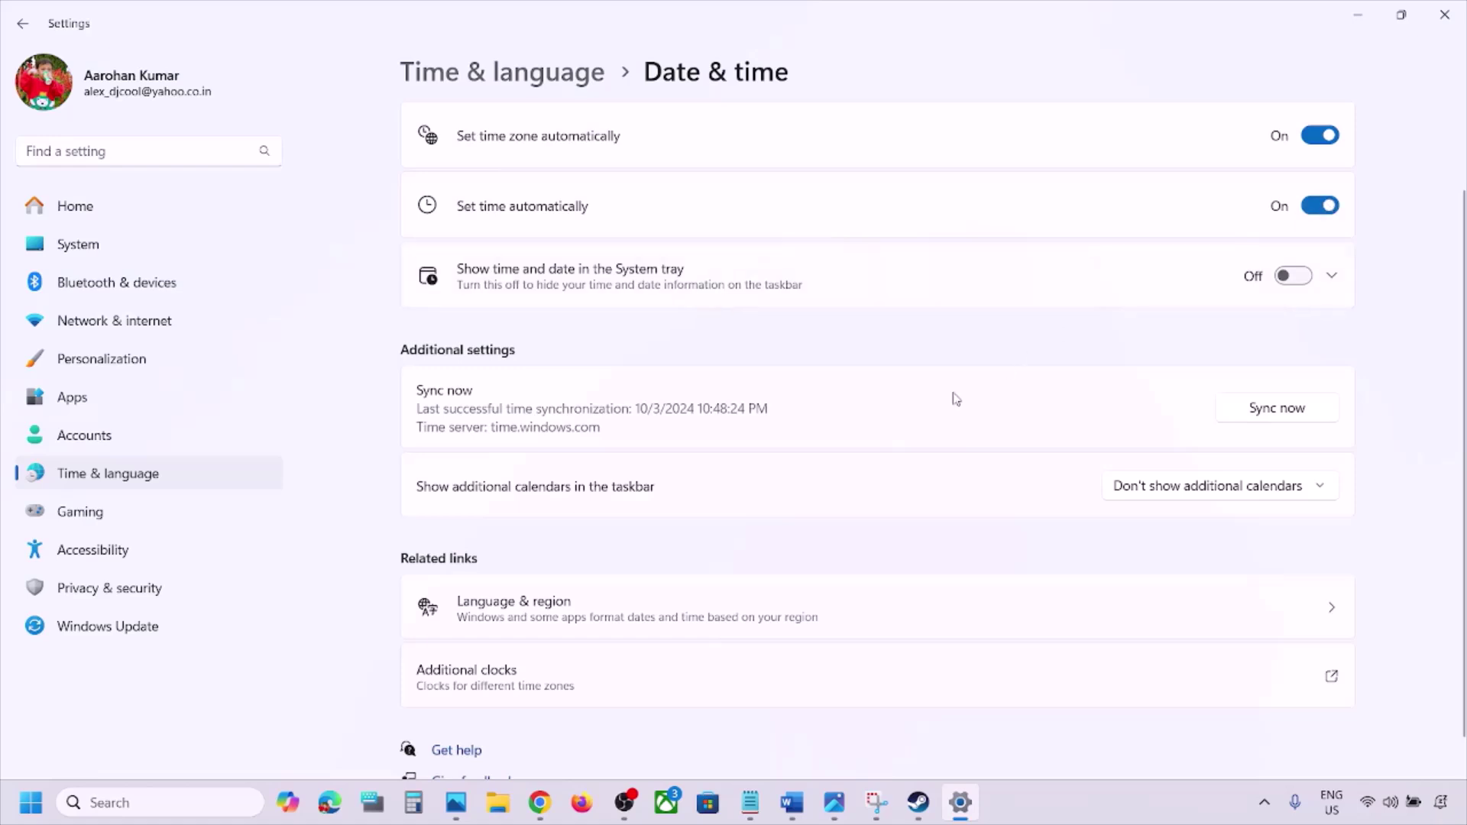
{"action": "scroll", "coordinate": [902, 443], "scroll_direction": "down", "scroll_amount": 1}
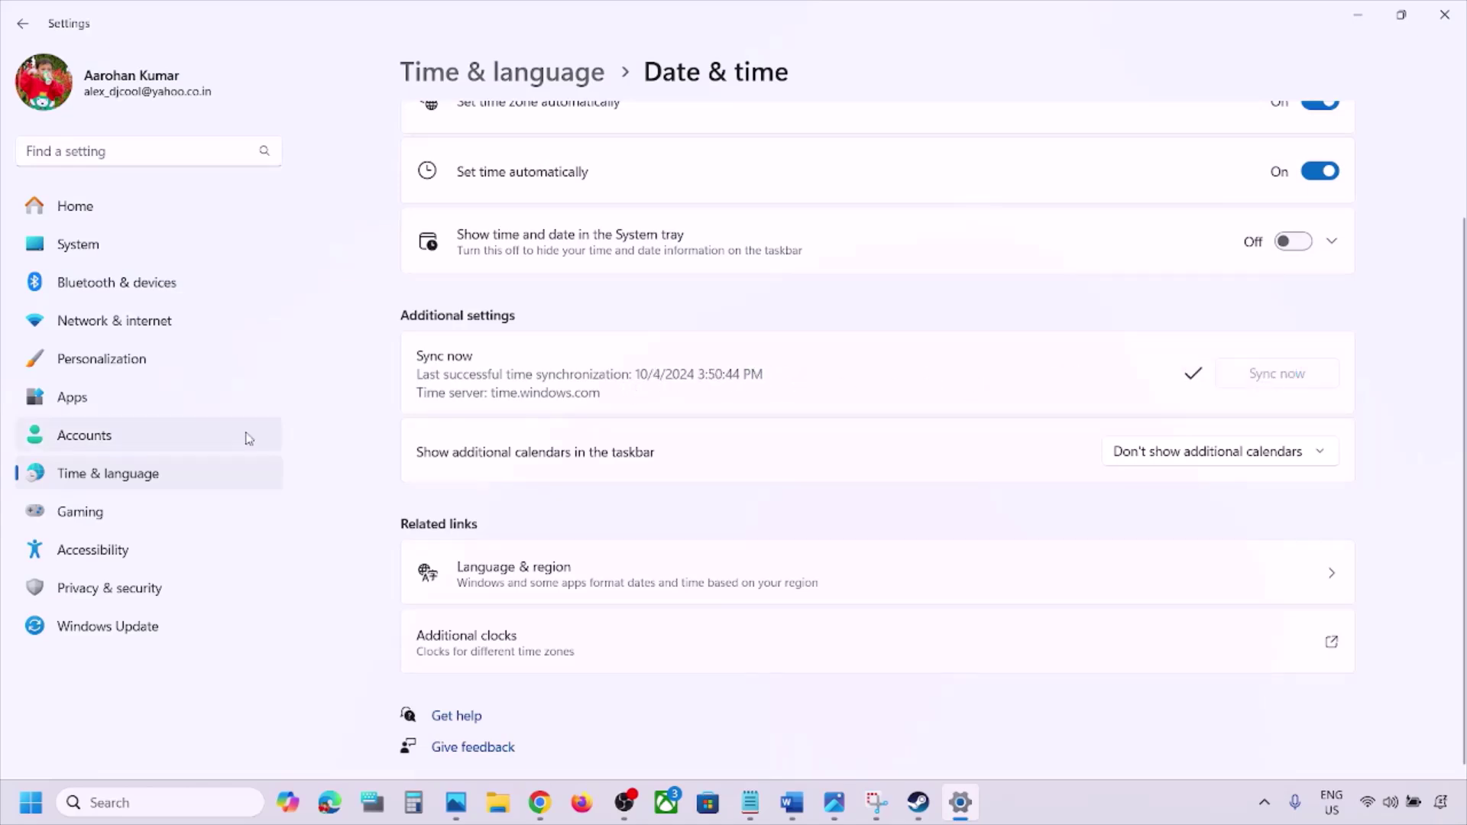
Step: Confirm Country or region is India on the Language & region page
{"action": "left_click", "coordinate": [170, 478]}
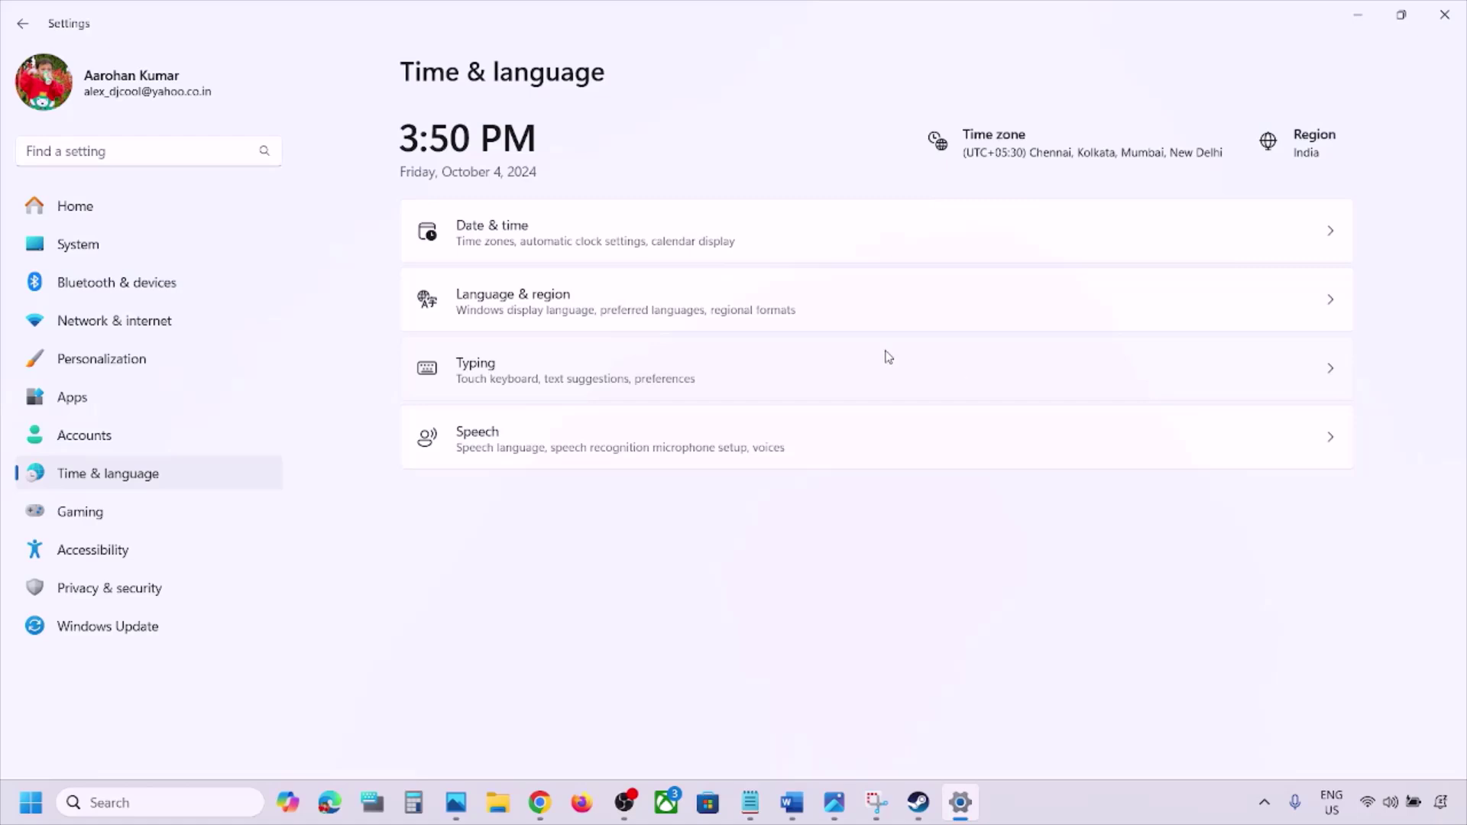
{"action": "left_click", "coordinate": [630, 296]}
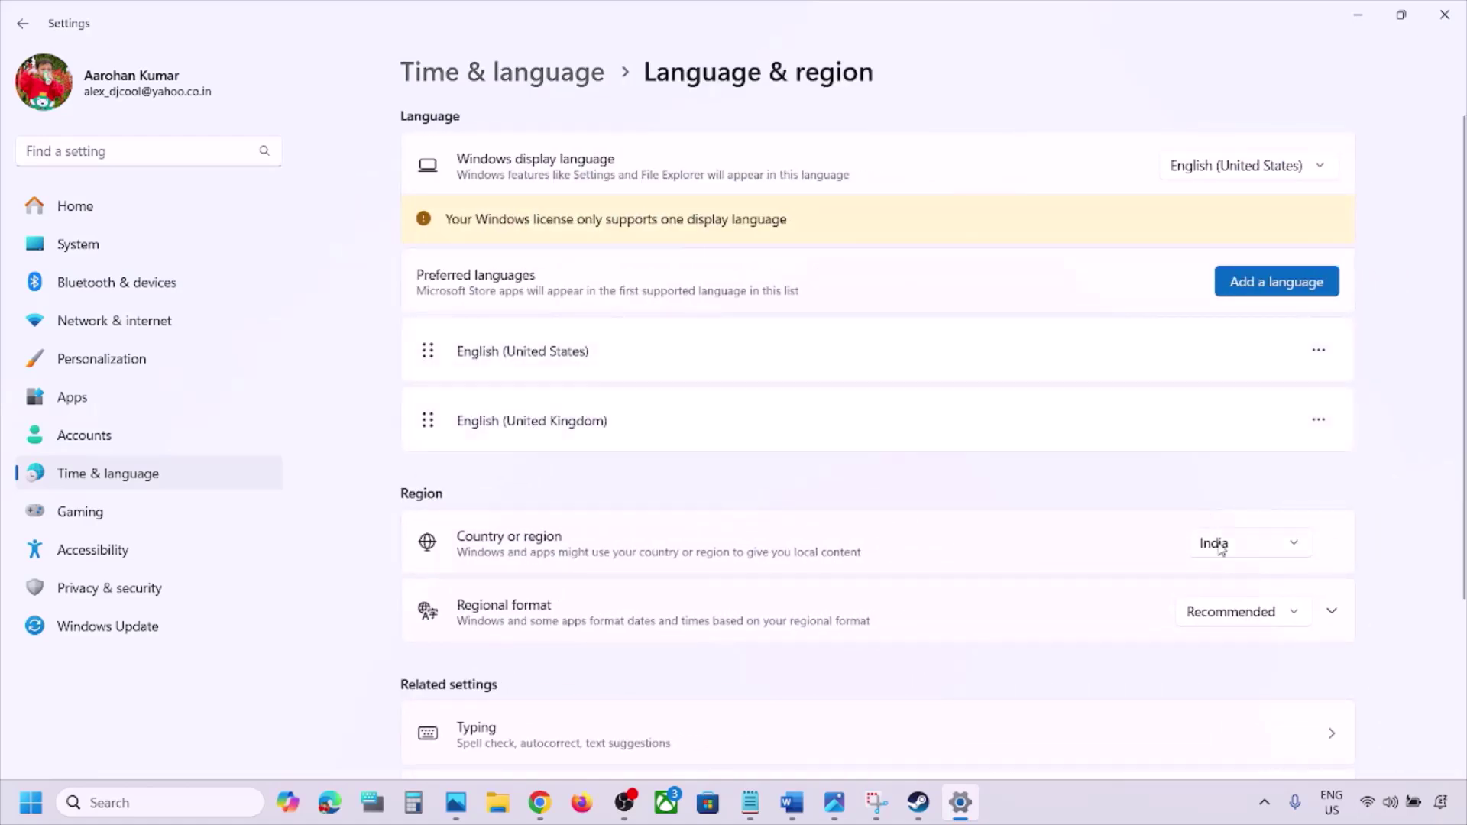
{"action": "left_click", "coordinate": [1221, 549]}
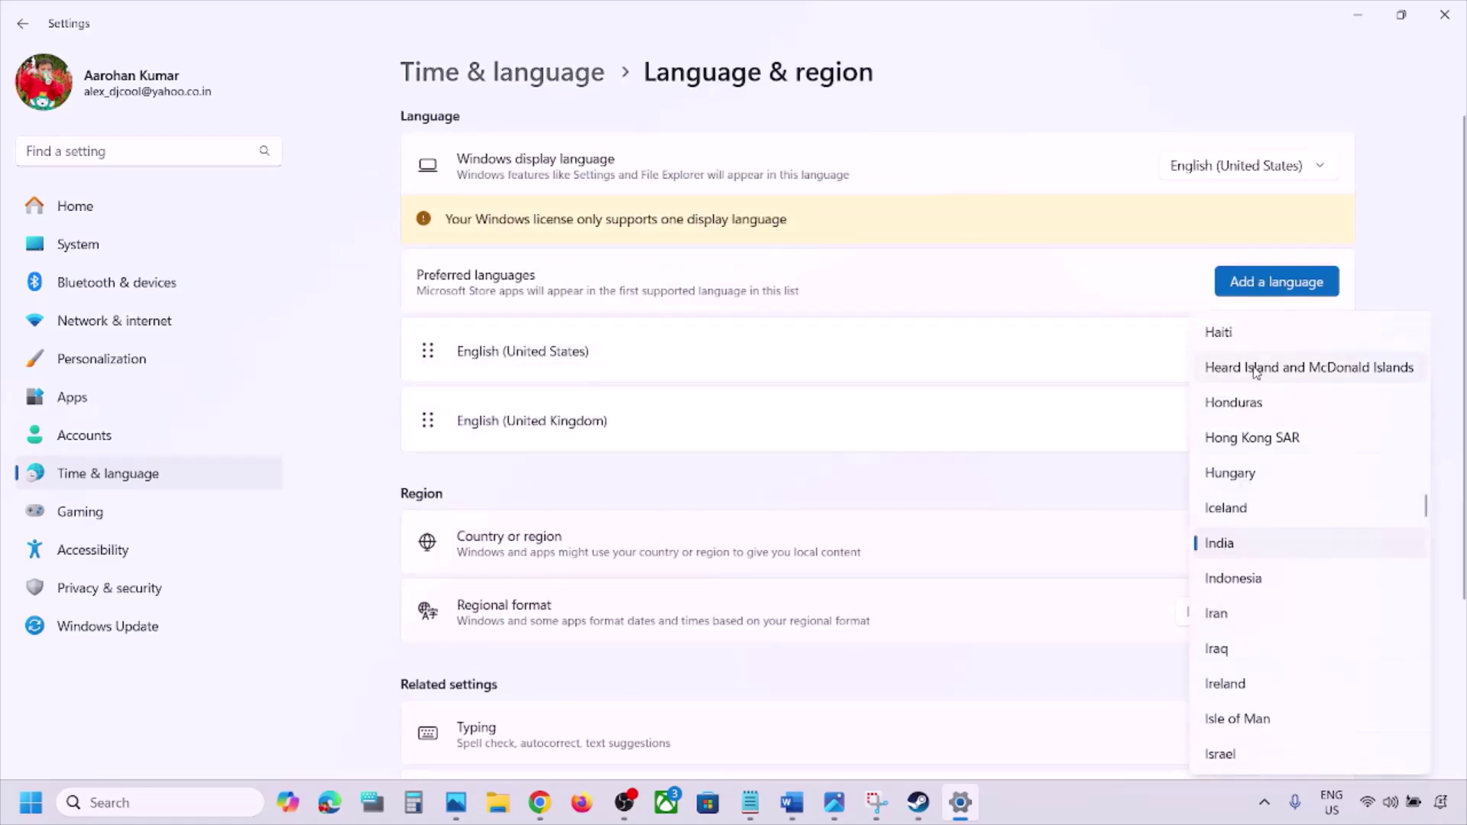
{"action": "left_click", "coordinate": [1430, 208]}
Step: Close Settings, highlight 'Shut down your computer' in Step 4, and view the Start power options
{"action": "left_click", "coordinate": [1444, 15]}
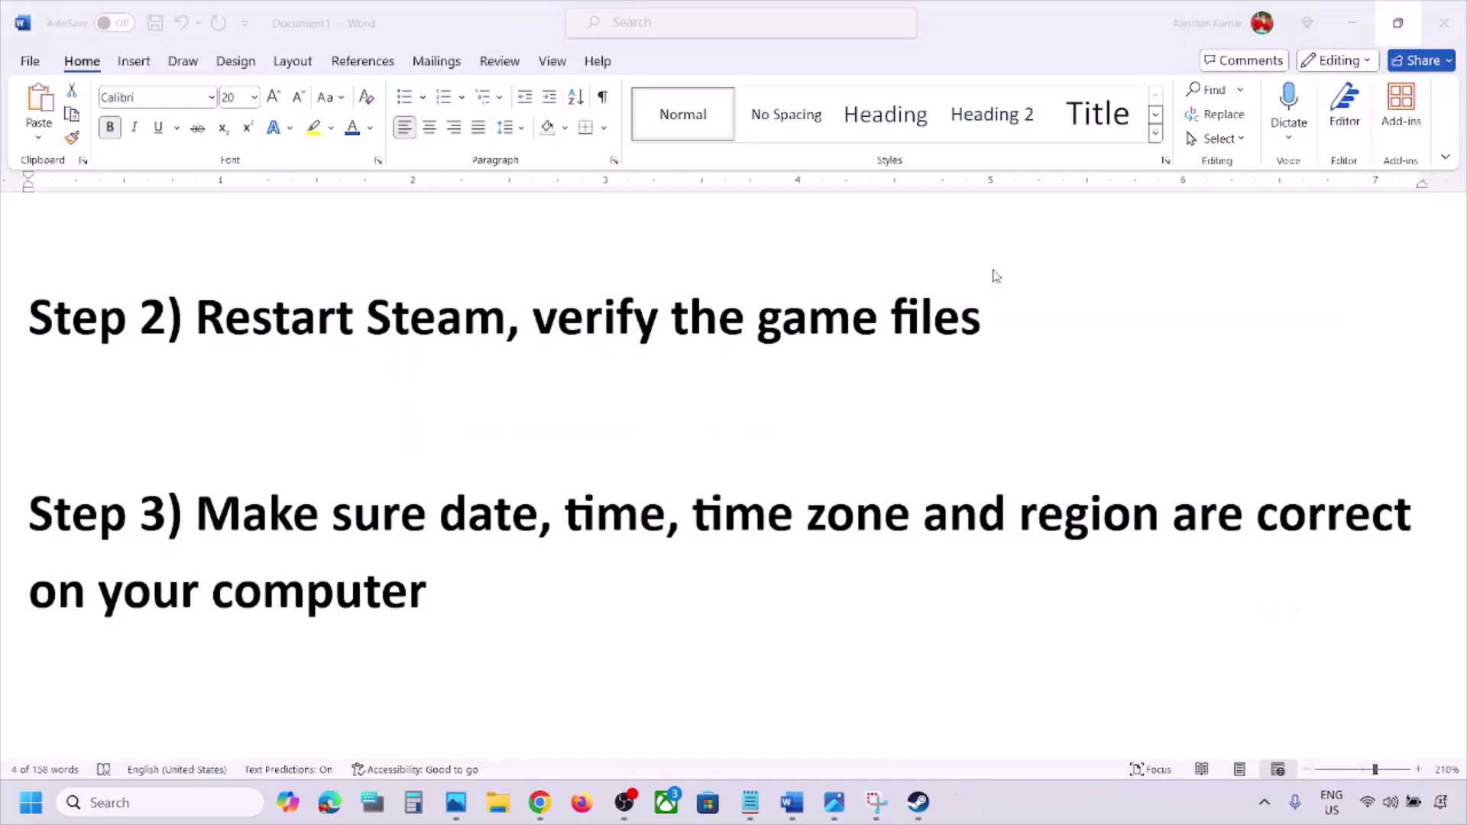
{"action": "scroll", "coordinate": [657, 559], "scroll_direction": "down", "scroll_amount": 5}
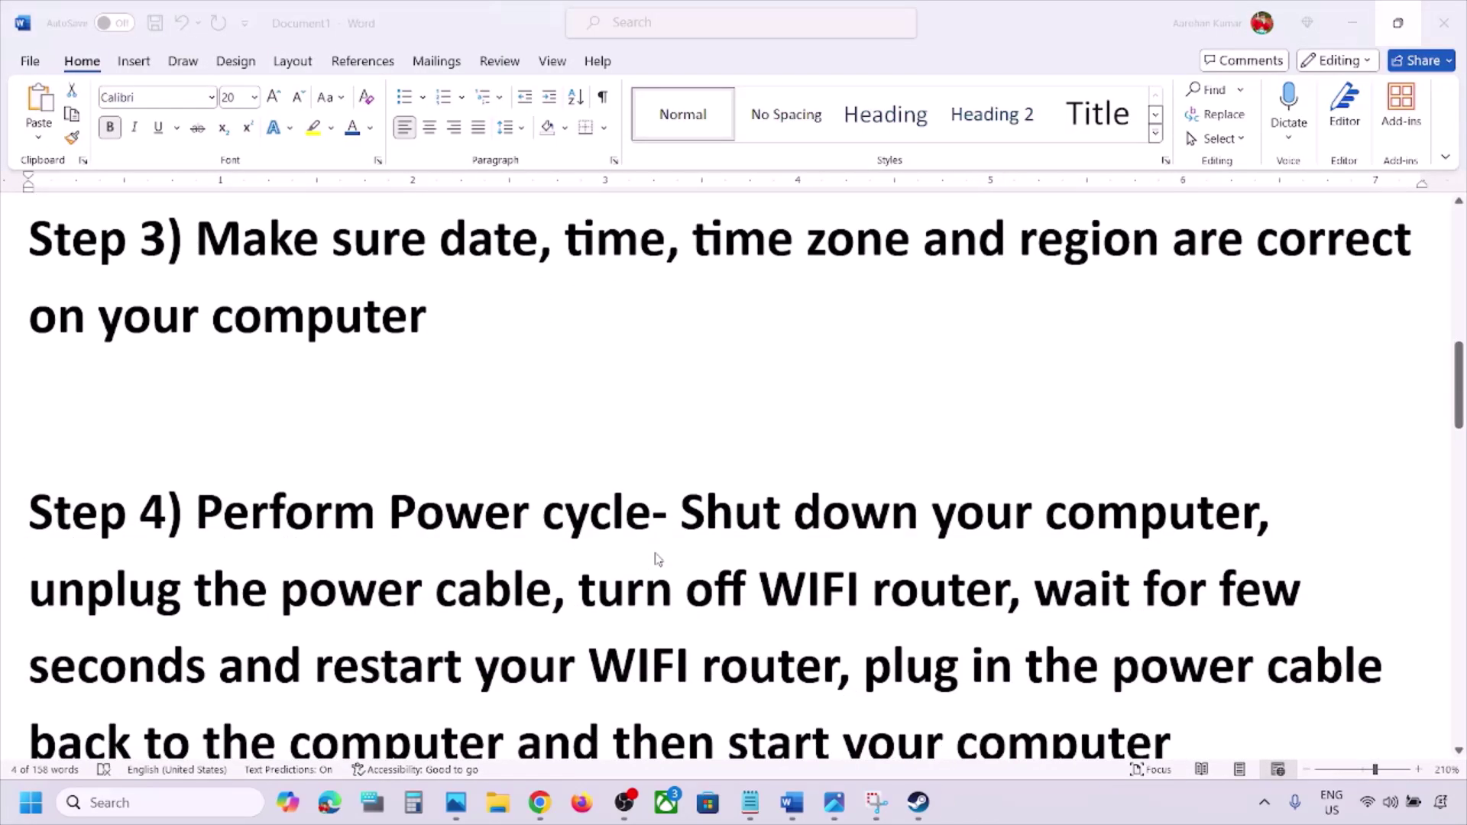
{"action": "scroll", "coordinate": [658, 563], "scroll_direction": "up", "scroll_amount": 1}
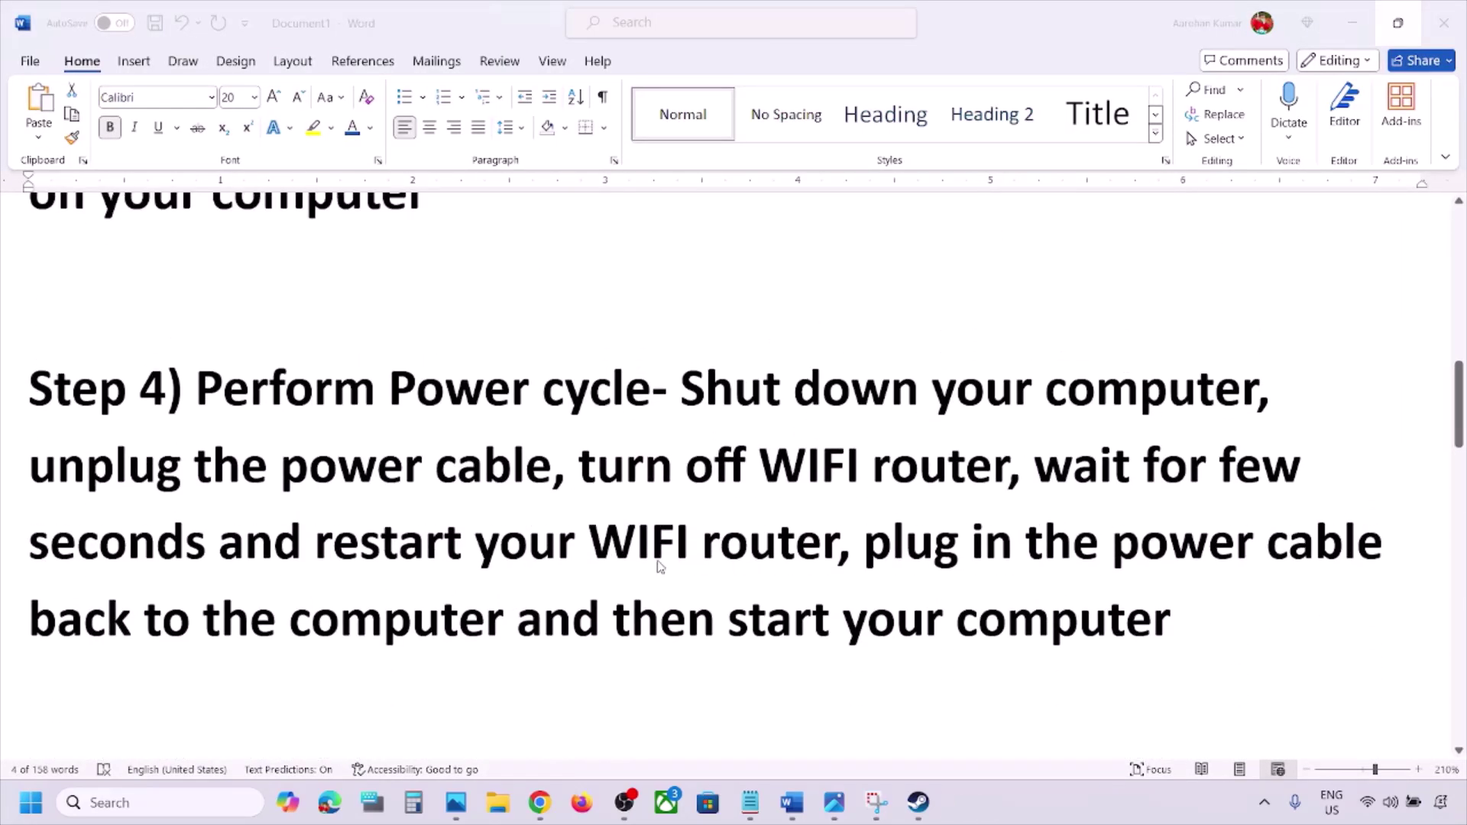
{"action": "left_click", "coordinate": [686, 391]}
{"action": "left_click_drag", "start_coordinate": [685, 392], "coordinate": [1259, 391]}
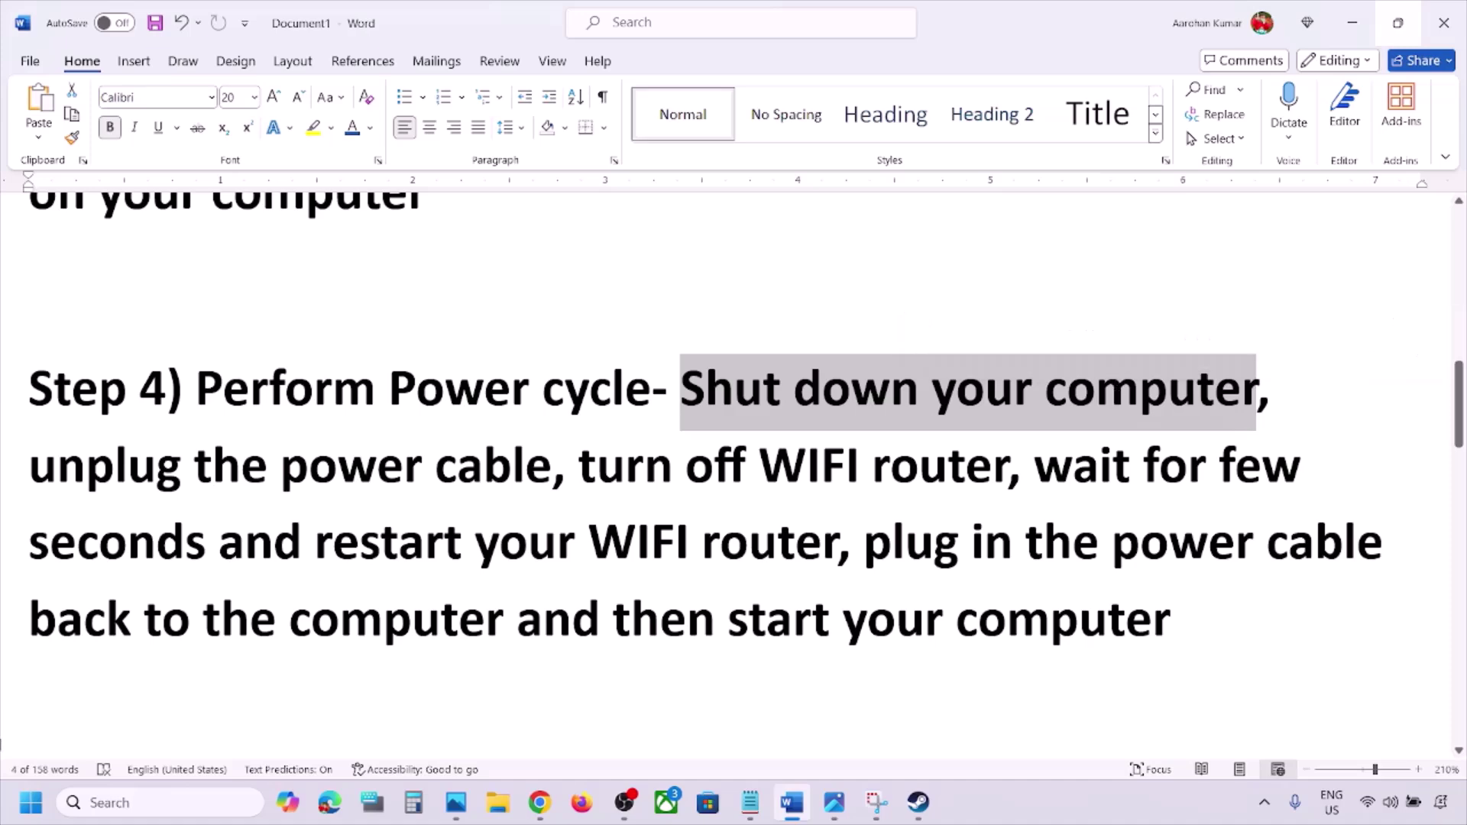
{"action": "key", "text": "super"}
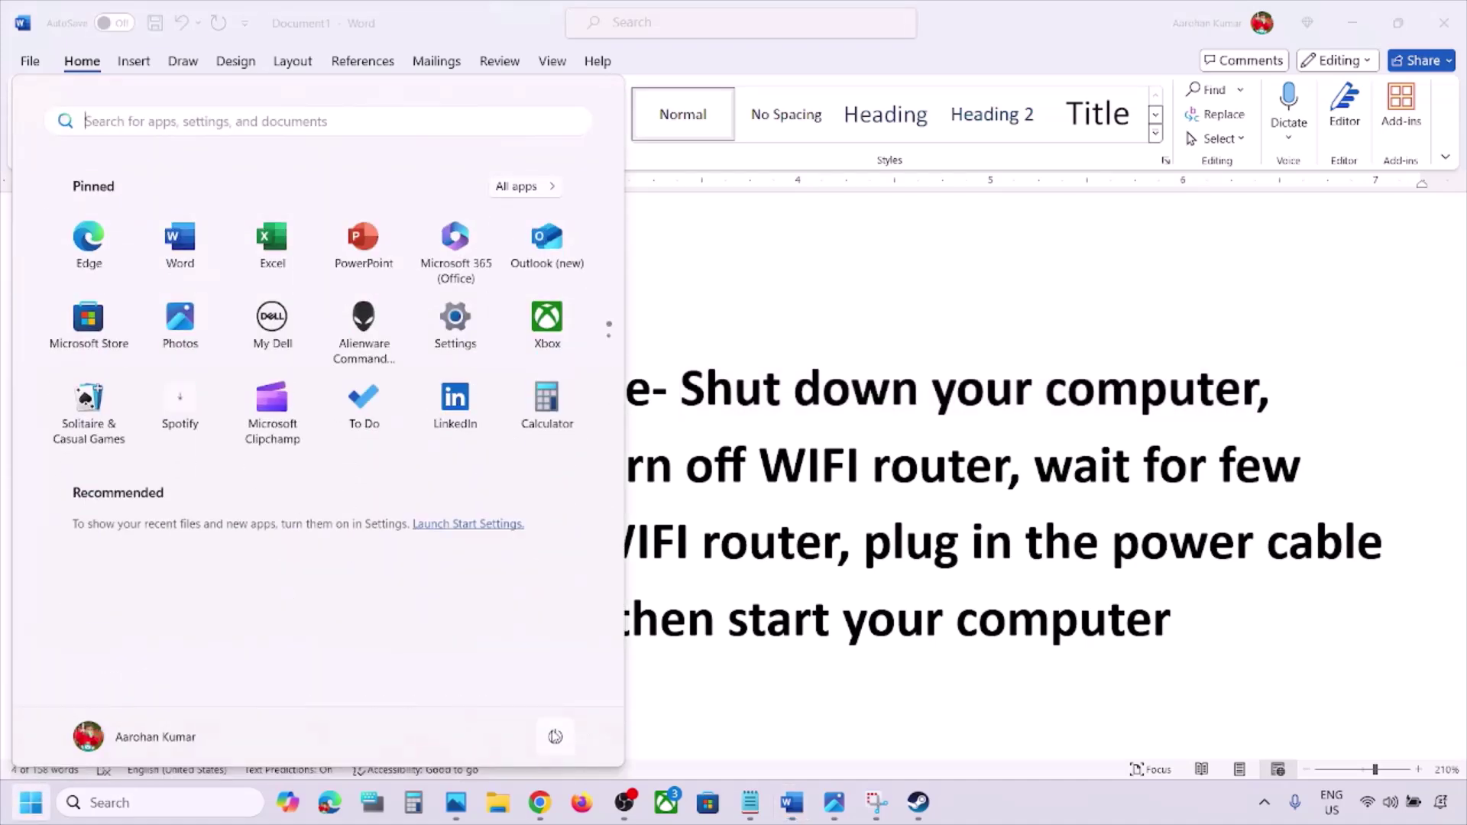
{"action": "left_click", "coordinate": [554, 736]}
{"action": "left_click", "coordinate": [910, 513]}
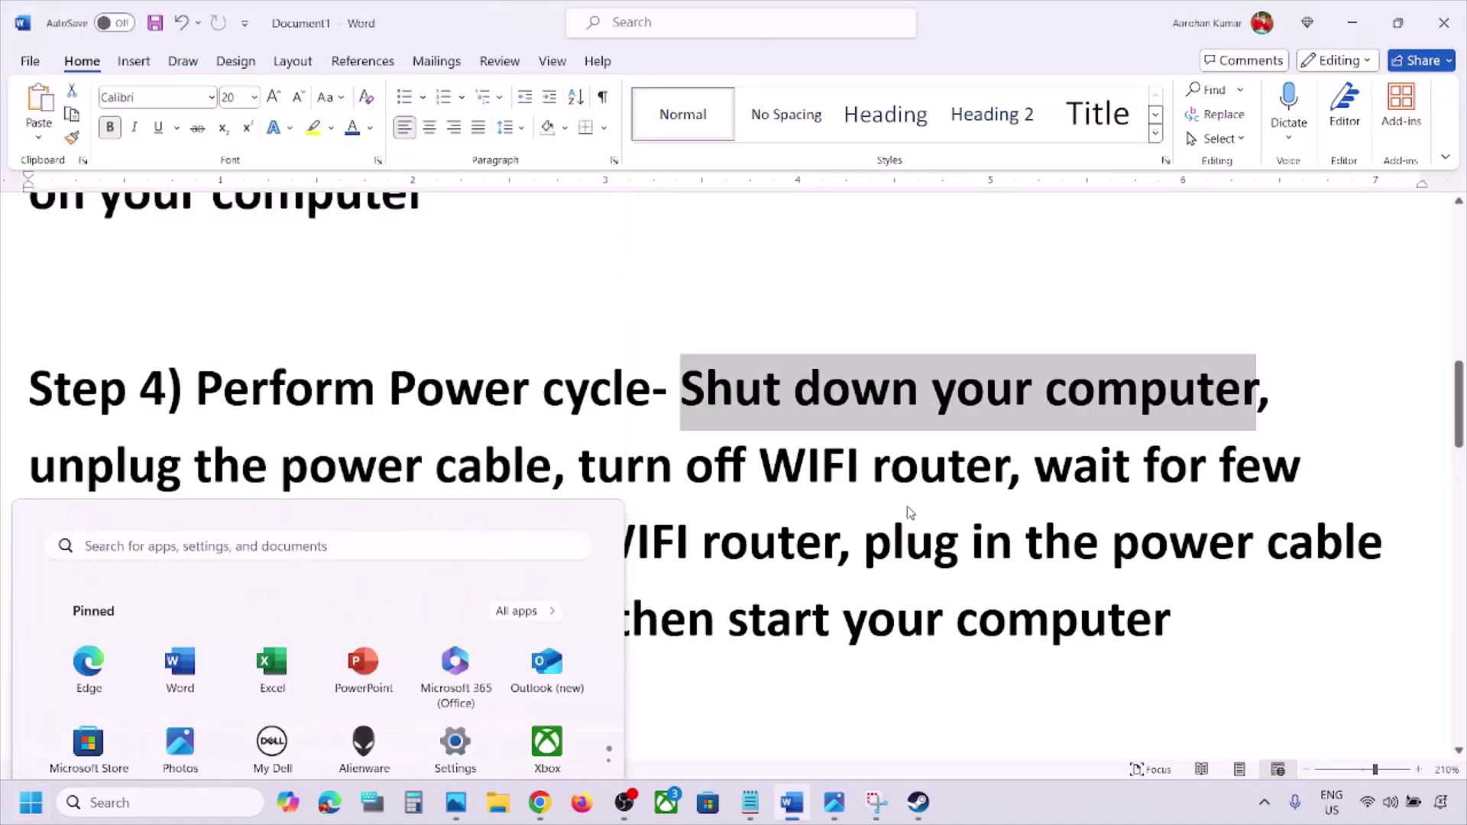
Step: Highlight 'unplug the power cable' and 'then start your computer', then scroll to Step 5
{"action": "left_click_drag", "start_coordinate": [69, 474], "coordinate": [466, 647]}
{"action": "left_click", "coordinate": [656, 489]}
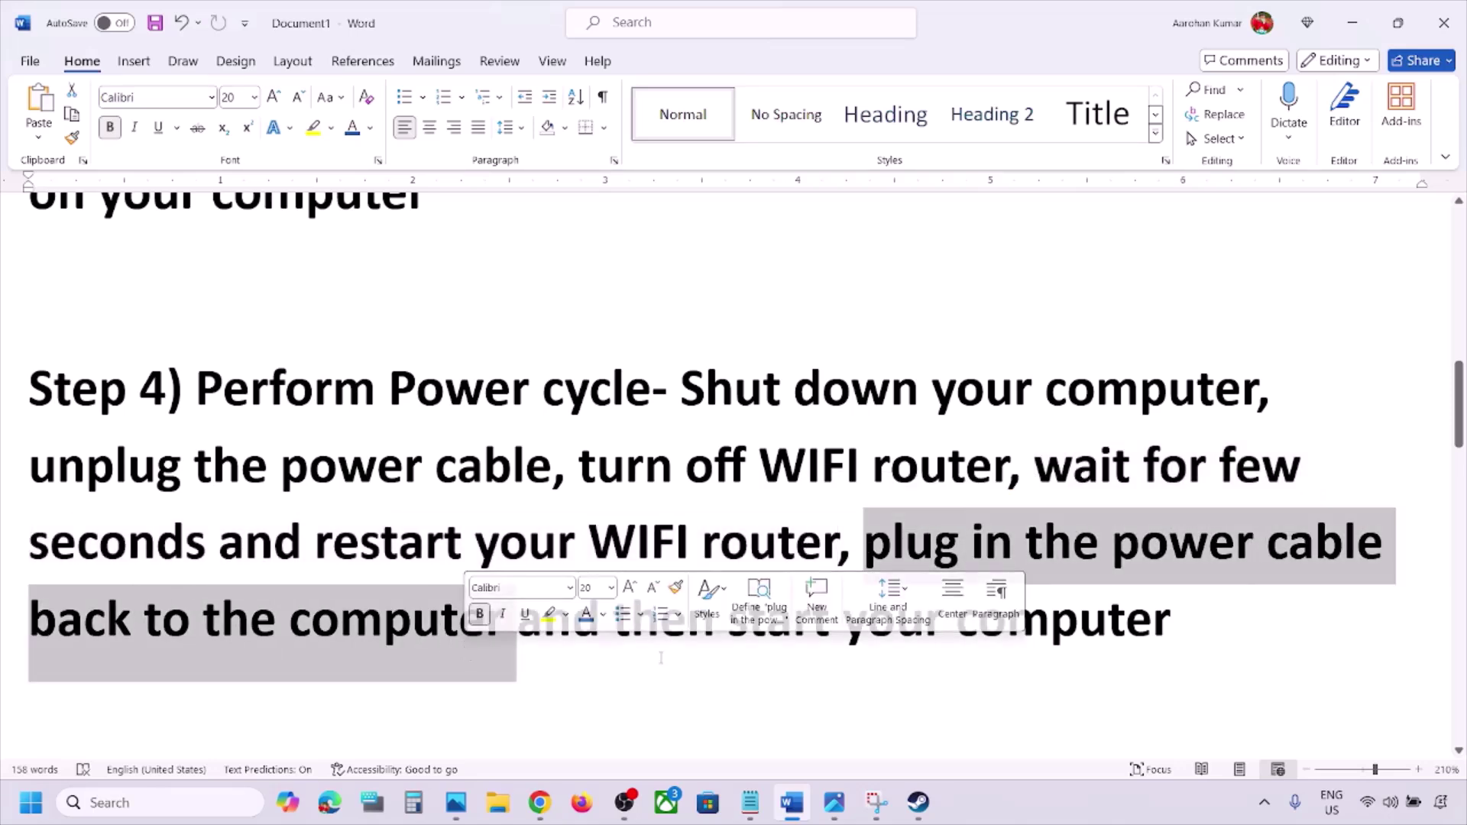
{"action": "left_click_drag", "start_coordinate": [658, 642], "coordinate": [1170, 625]}
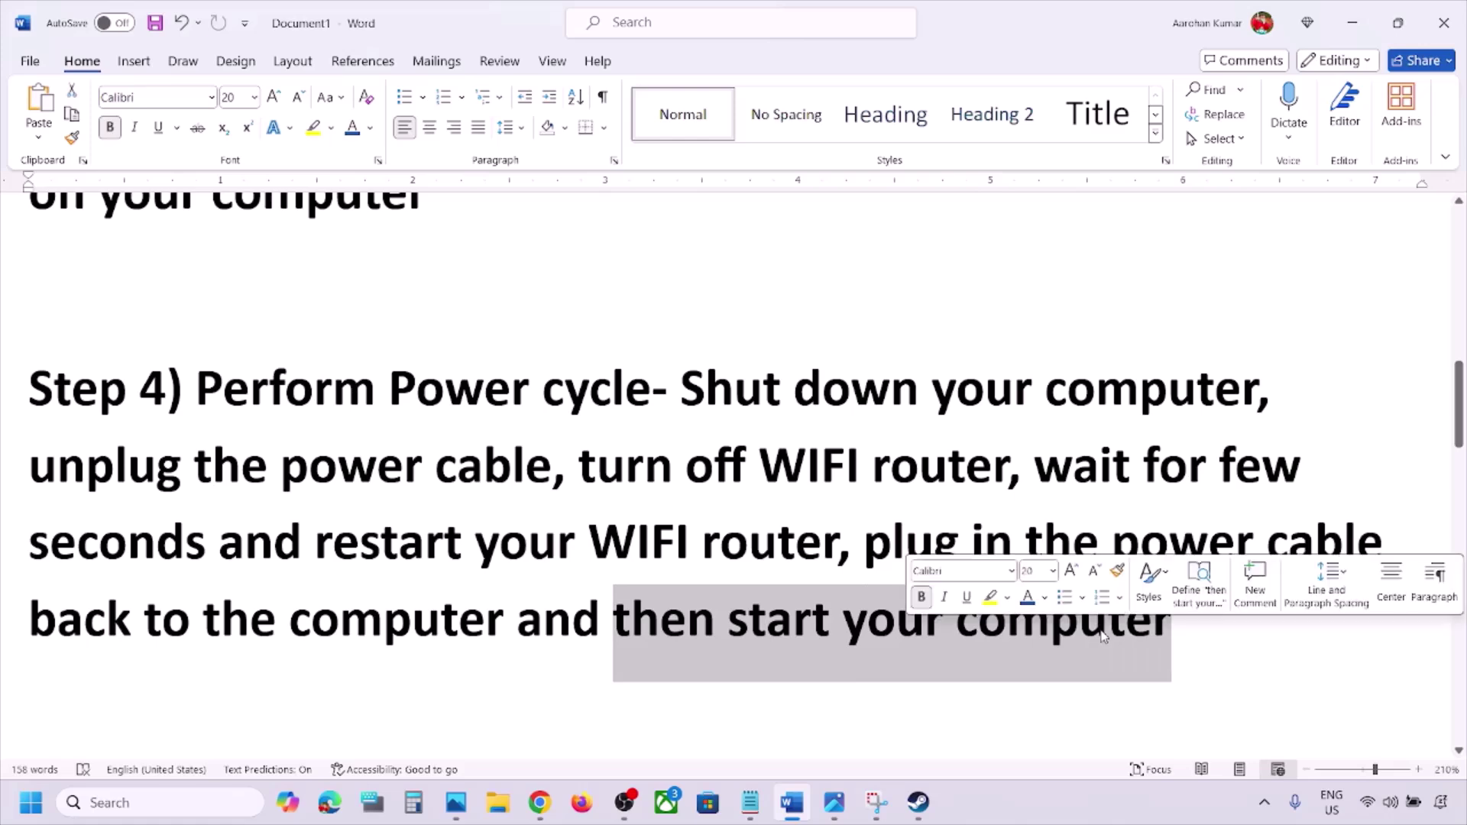
{"action": "left_click", "coordinate": [447, 566]}
{"action": "scroll", "coordinate": [446, 566], "scroll_direction": "down", "scroll_amount": 6}
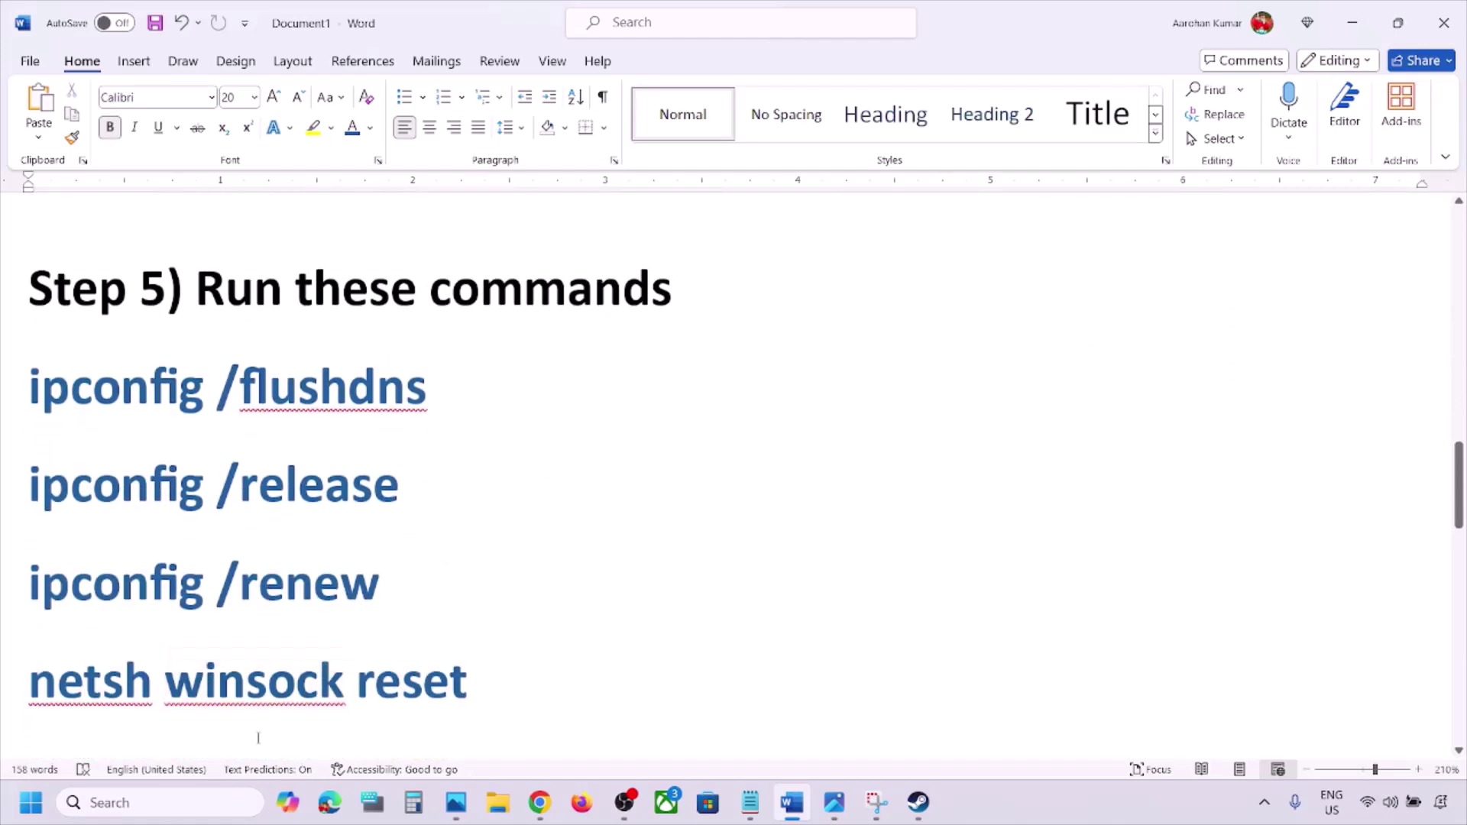
Step: Launch Command Prompt as administrator from a 'cmd' search
{"action": "left_click", "coordinate": [157, 803]}
{"action": "type", "text": "cmd"}
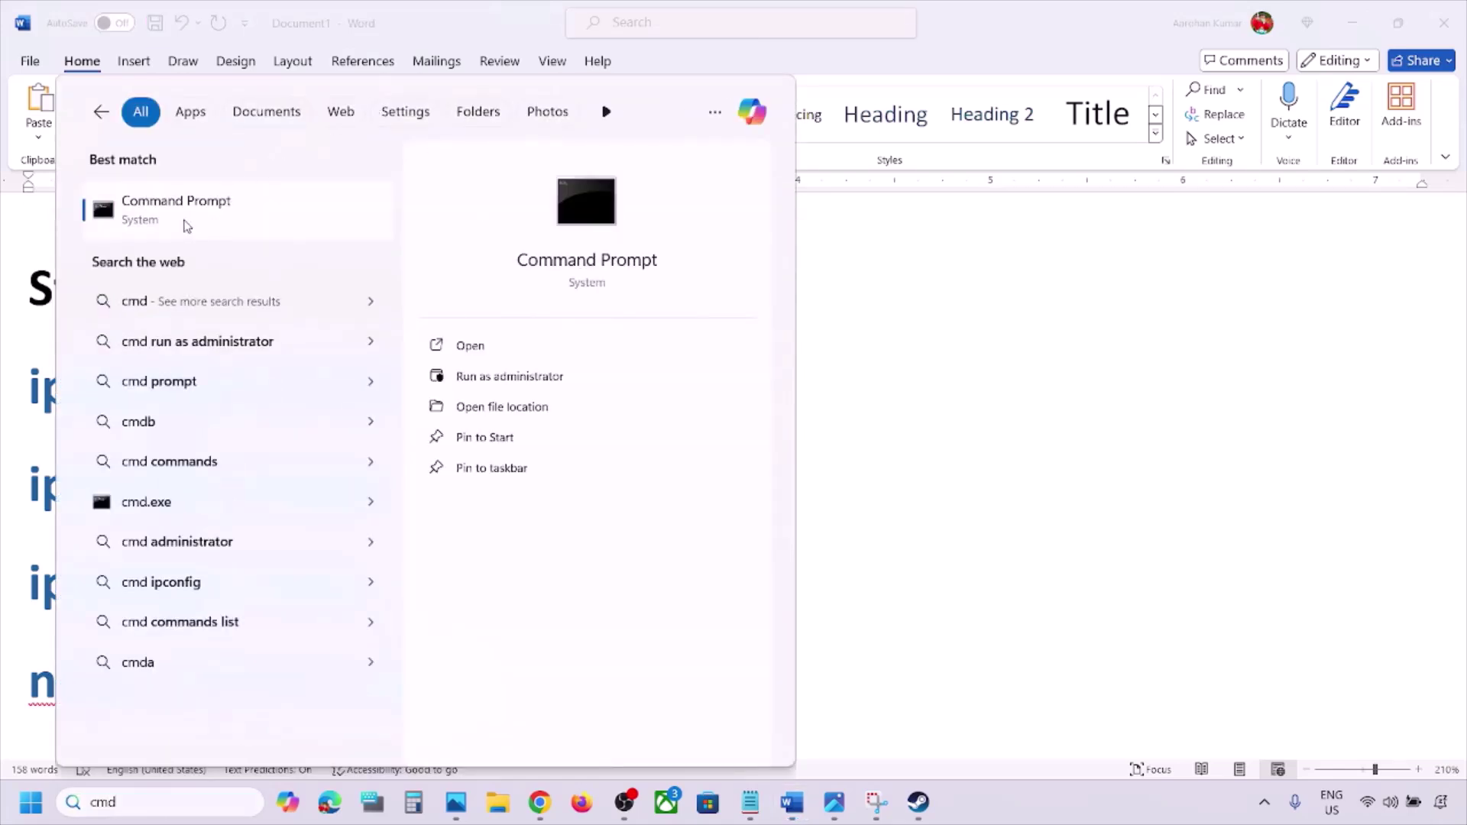
{"action": "right_click", "coordinate": [186, 226]}
{"action": "left_click", "coordinate": [315, 244]}
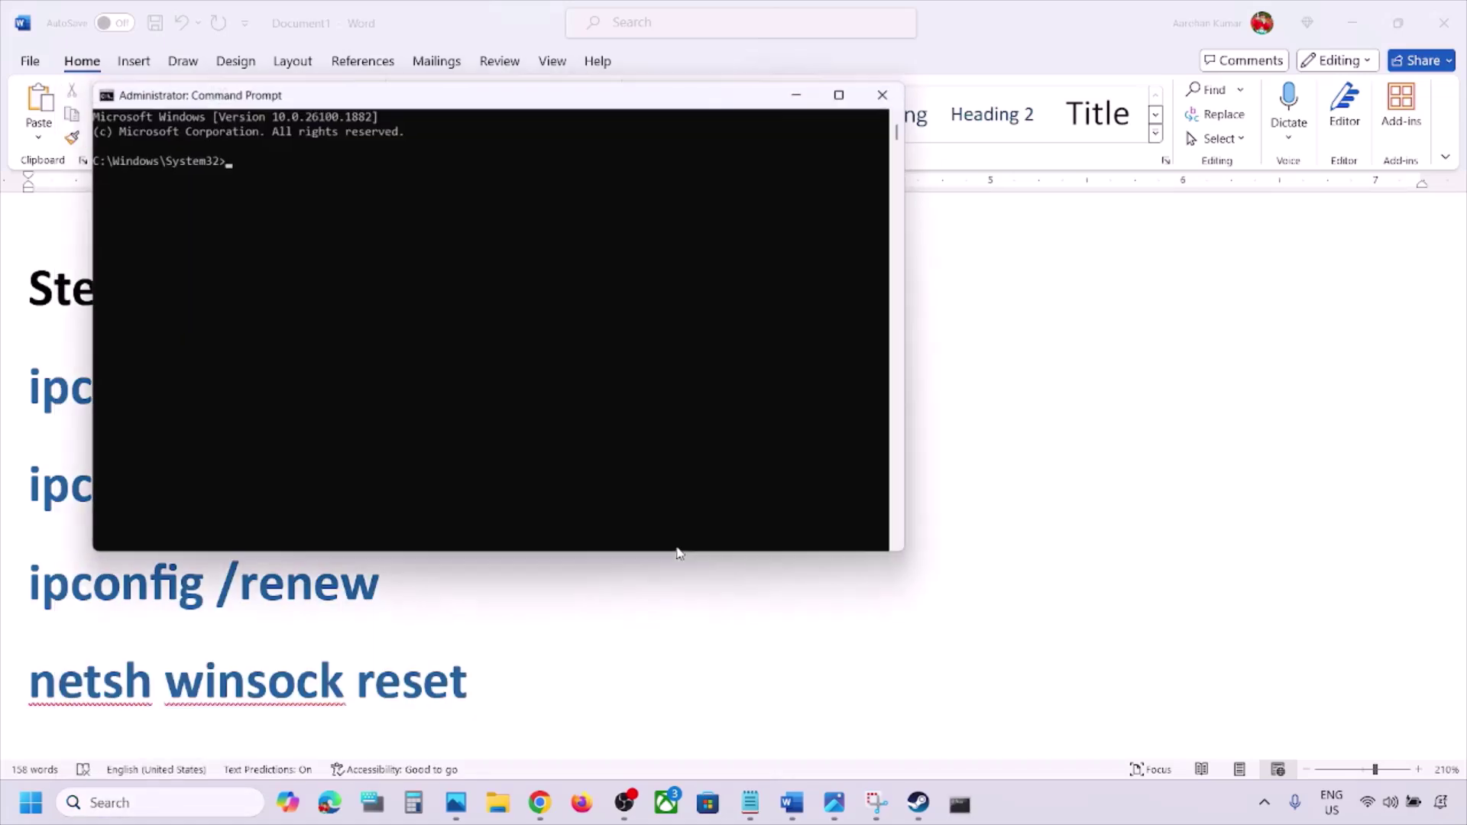
Step: Copy the ipconfig /flushdns line from the Word Step 5 notes
{"action": "left_click", "coordinate": [1151, 495]}
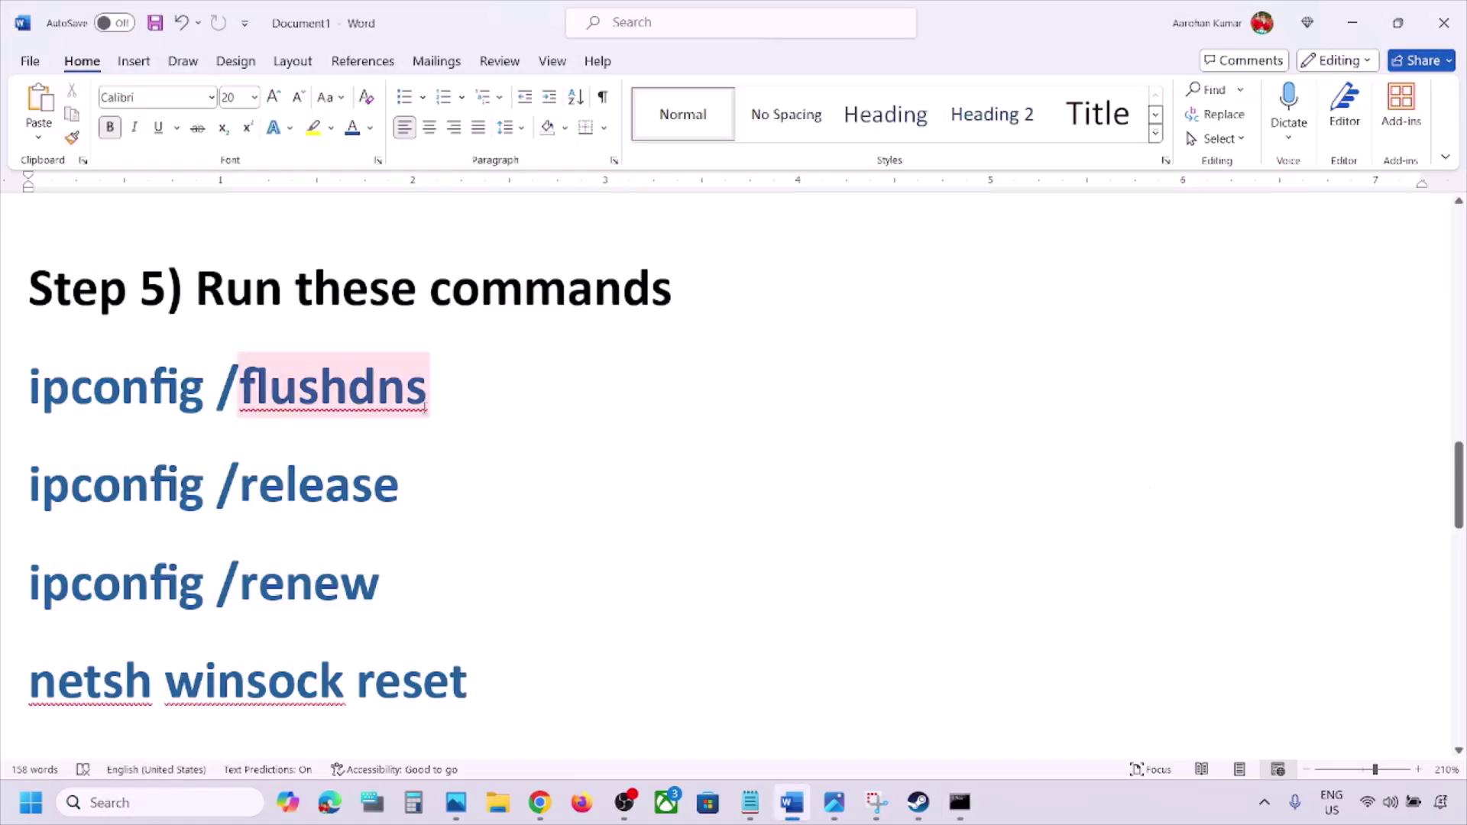
{"action": "left_click_drag", "start_coordinate": [441, 385], "coordinate": [35, 405]}
{"action": "right_click", "coordinate": [35, 405]}
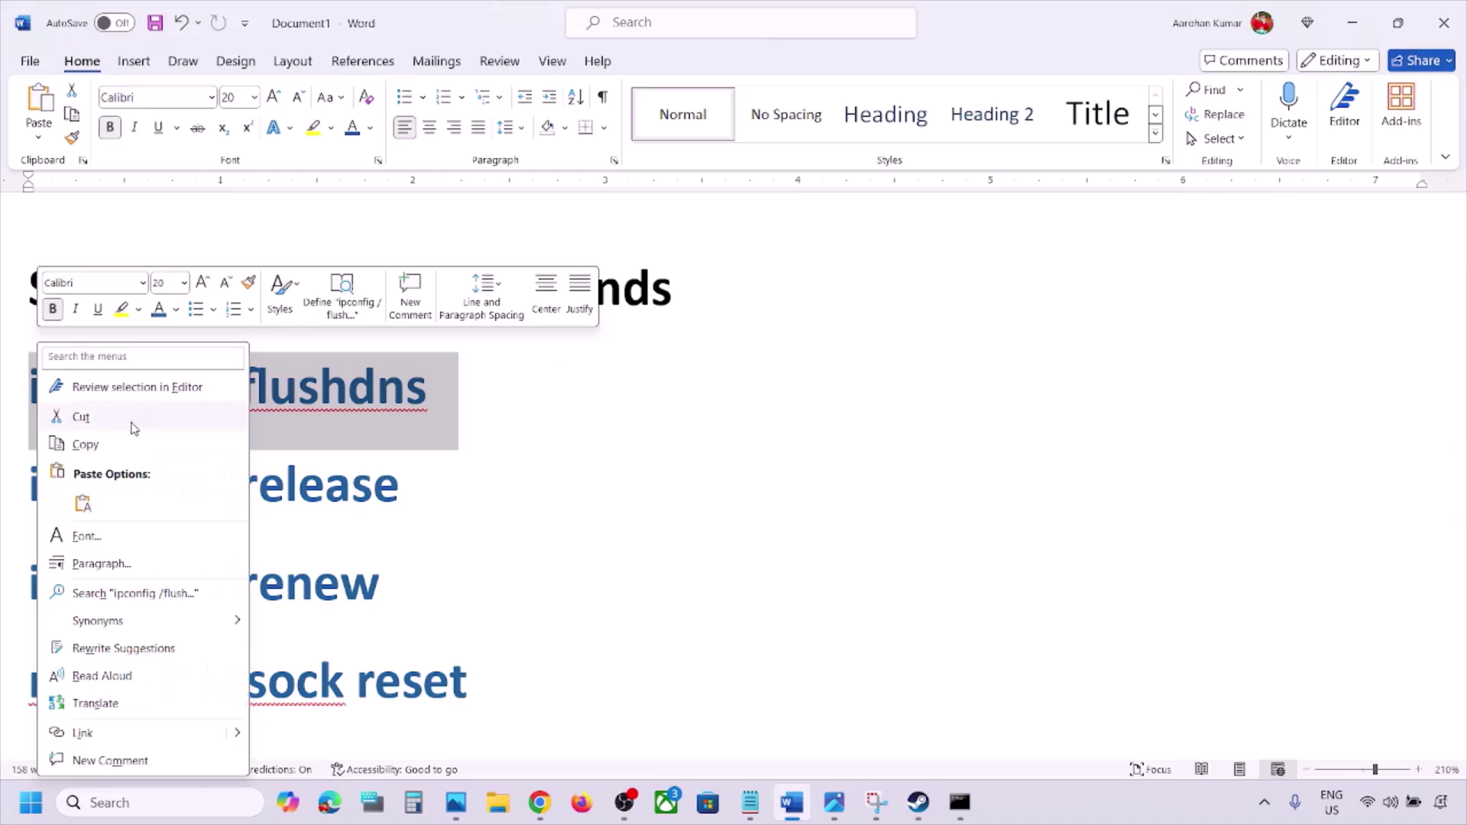
{"action": "left_click", "coordinate": [125, 442]}
Step: Run ipconfig /flushdns and ipconfig /release in the administrator Command Prompt
{"action": "left_click", "coordinate": [960, 816]}
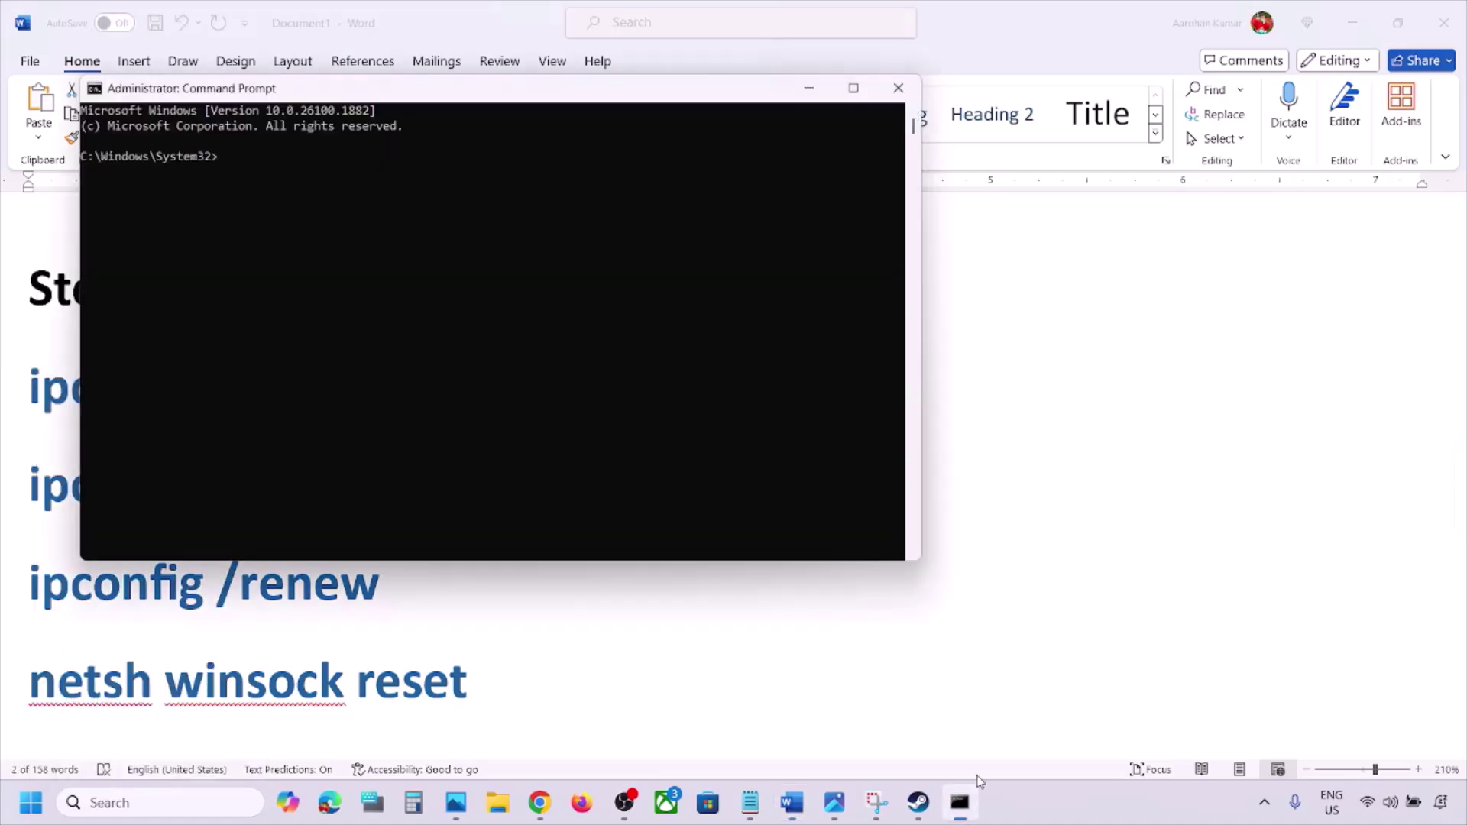
{"action": "key", "text": "ctrl+v"}
{"action": "key", "text": "Return"}
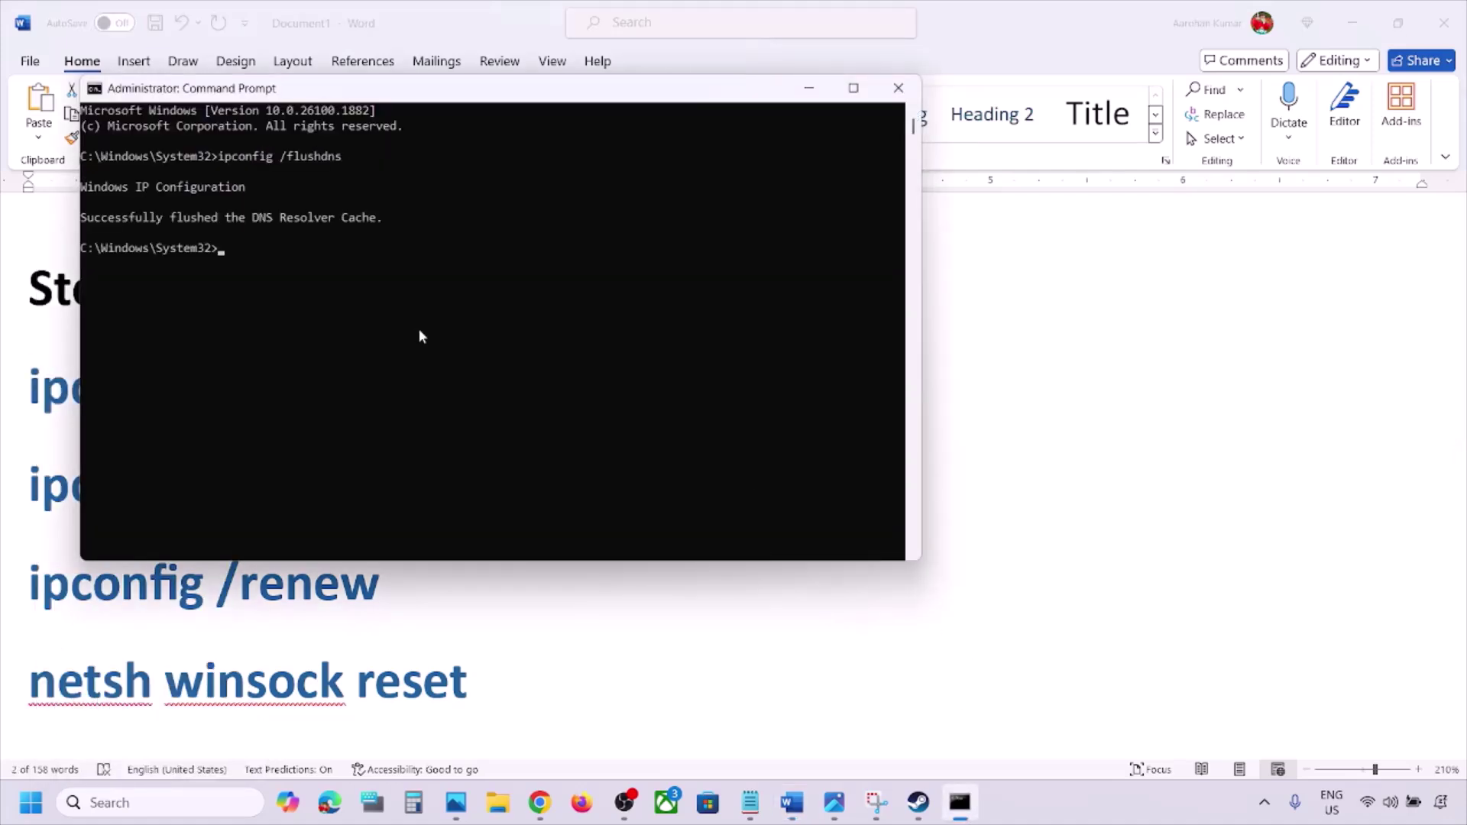
{"action": "key", "text": "alt+Tab"}
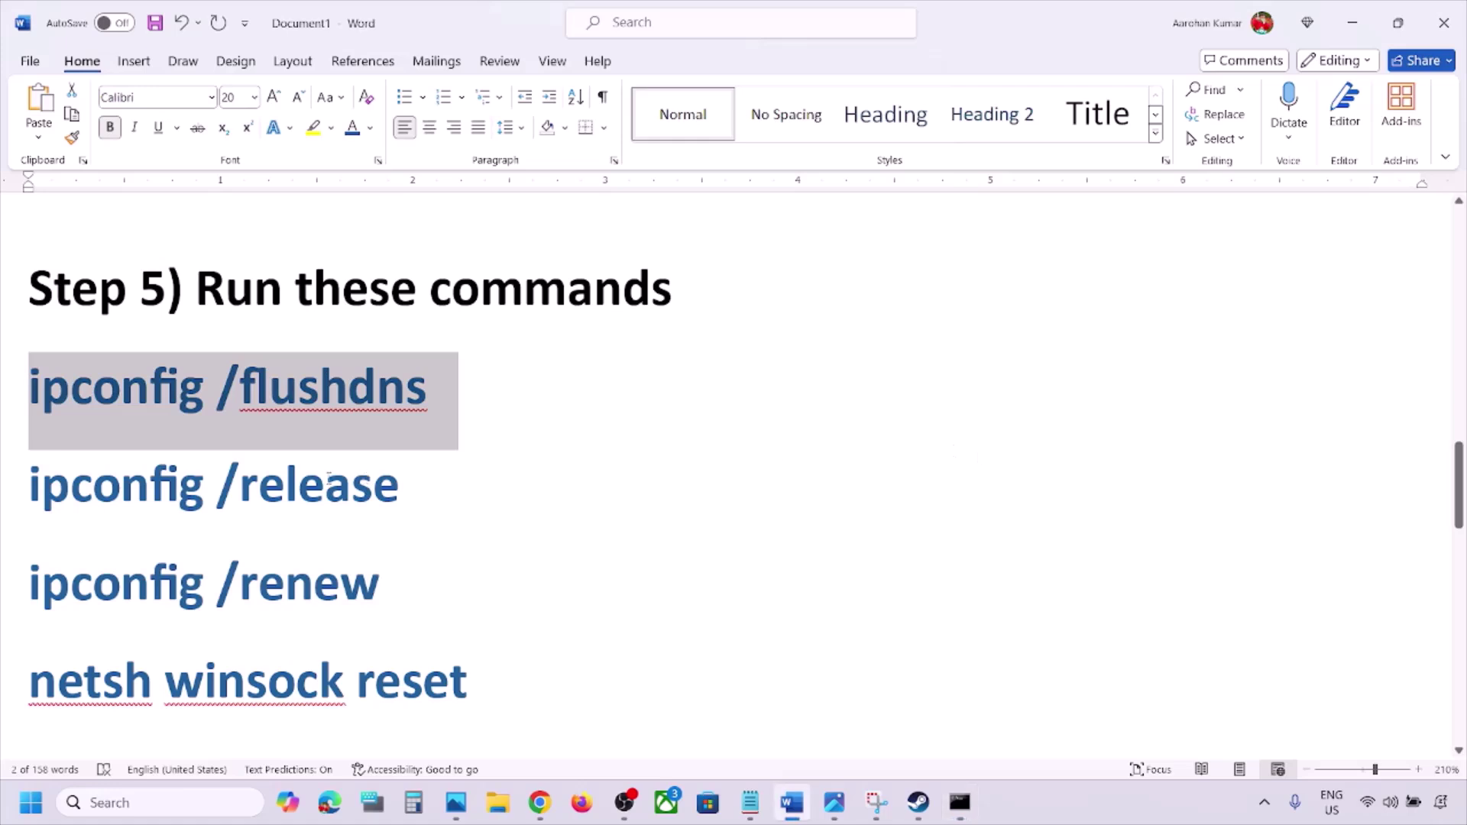
{"action": "triple_click", "coordinate": [428, 474]}
{"action": "right_click", "coordinate": [88, 500]}
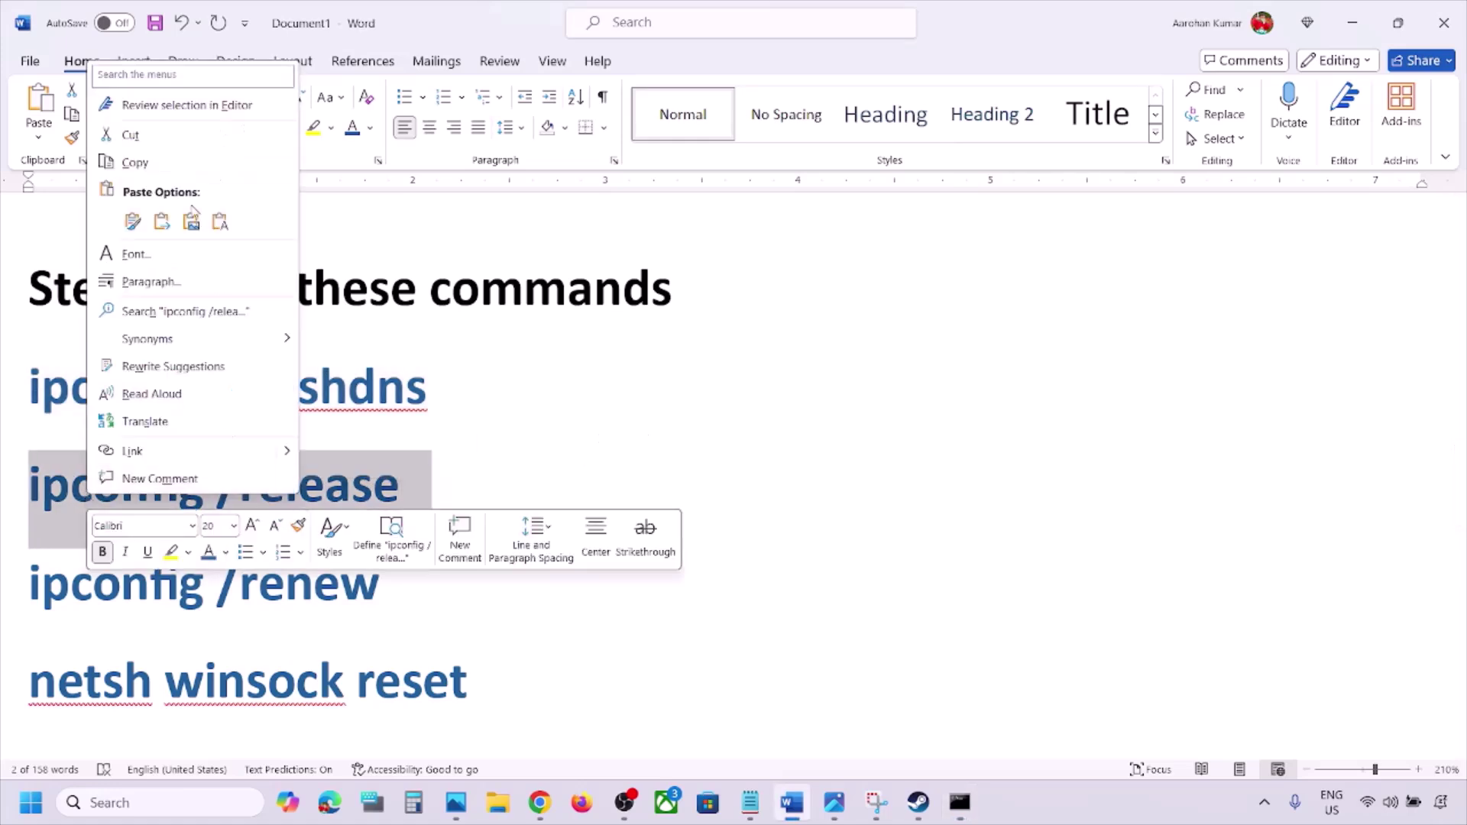
{"action": "left_click", "coordinate": [156, 165]}
{"action": "left_click", "coordinate": [960, 803]}
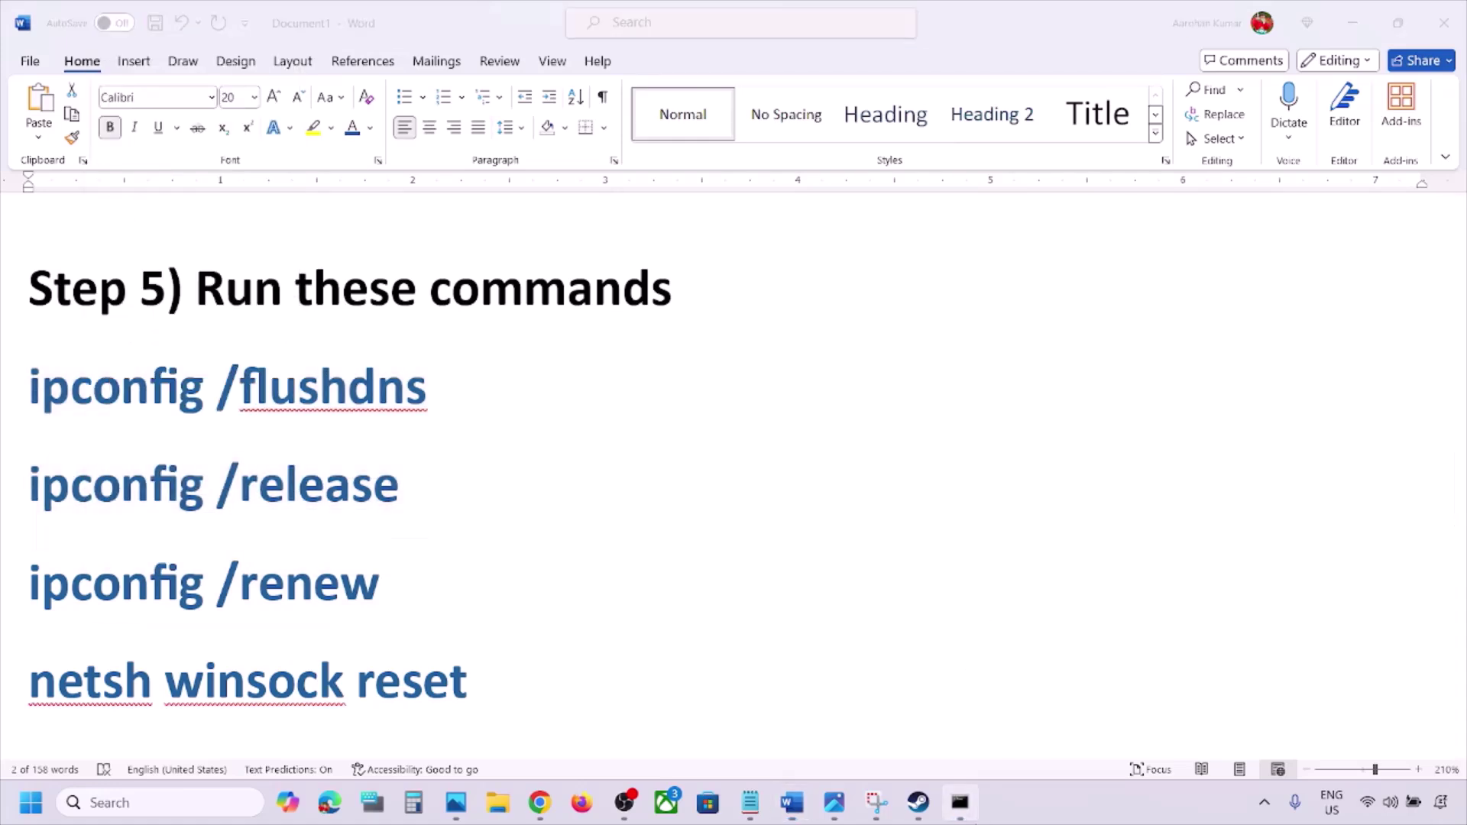
{"action": "key", "text": "ctrl+v"}
{"action": "key", "text": "Return"}
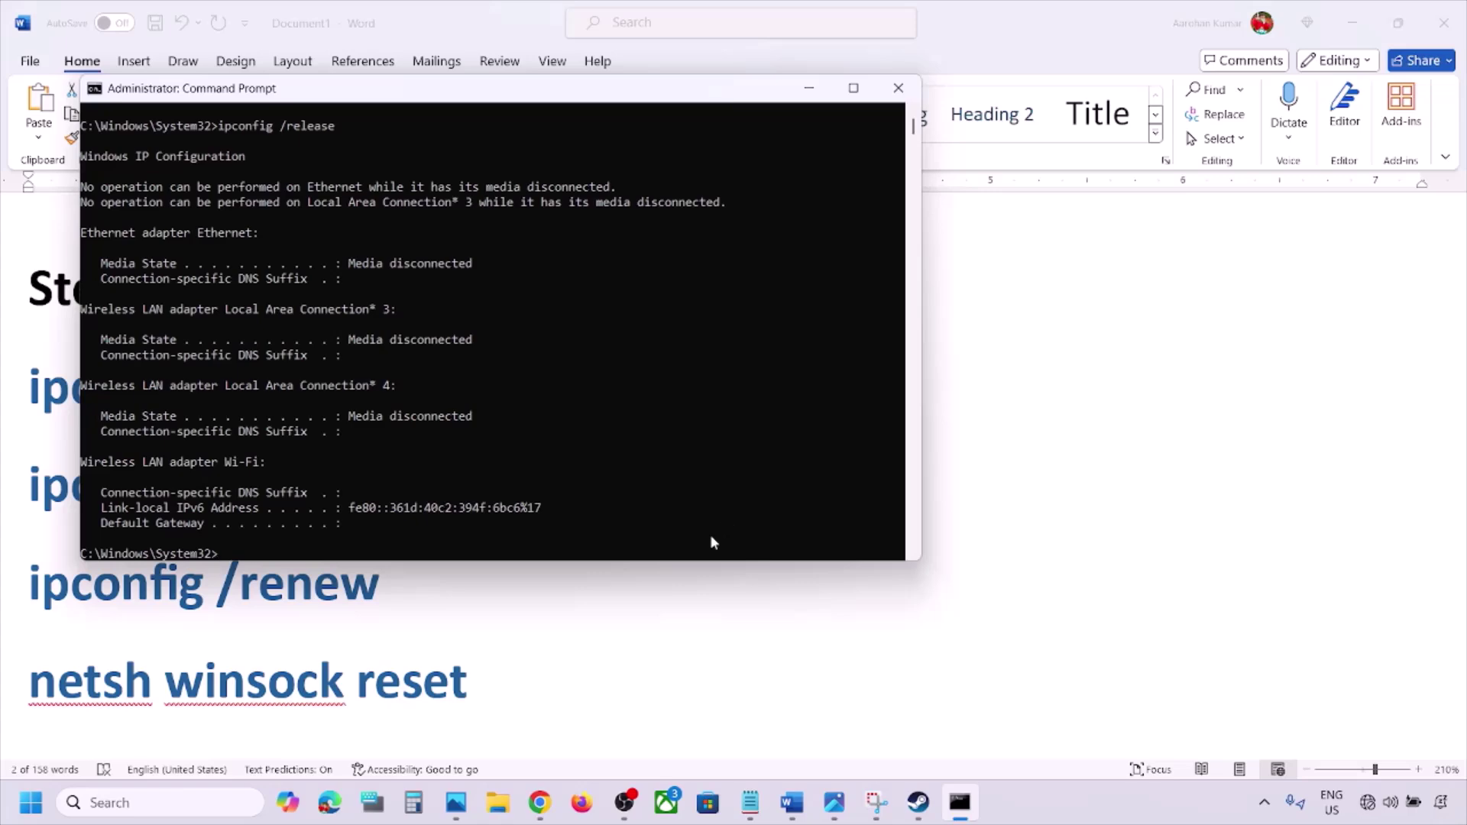
Step: Run ipconfig /renew from the Word notes in Command Prompt
{"action": "key", "text": "alt+Tab"}
{"action": "scroll", "coordinate": [484, 589], "scroll_direction": "down", "scroll_amount": 3}
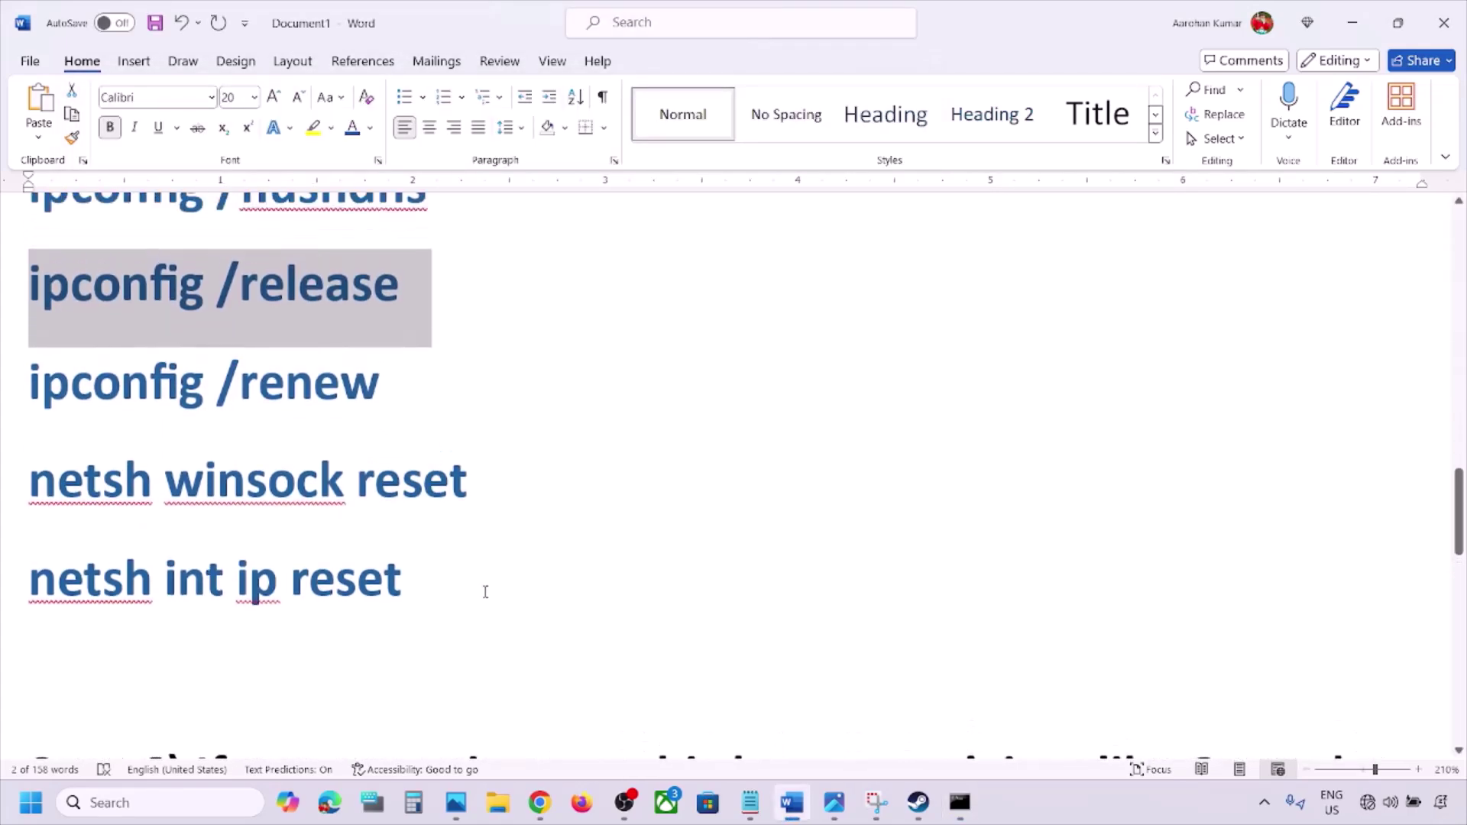
{"action": "scroll", "coordinate": [398, 417], "scroll_direction": "up", "scroll_amount": 1}
{"action": "triple_click", "coordinate": [398, 417]}
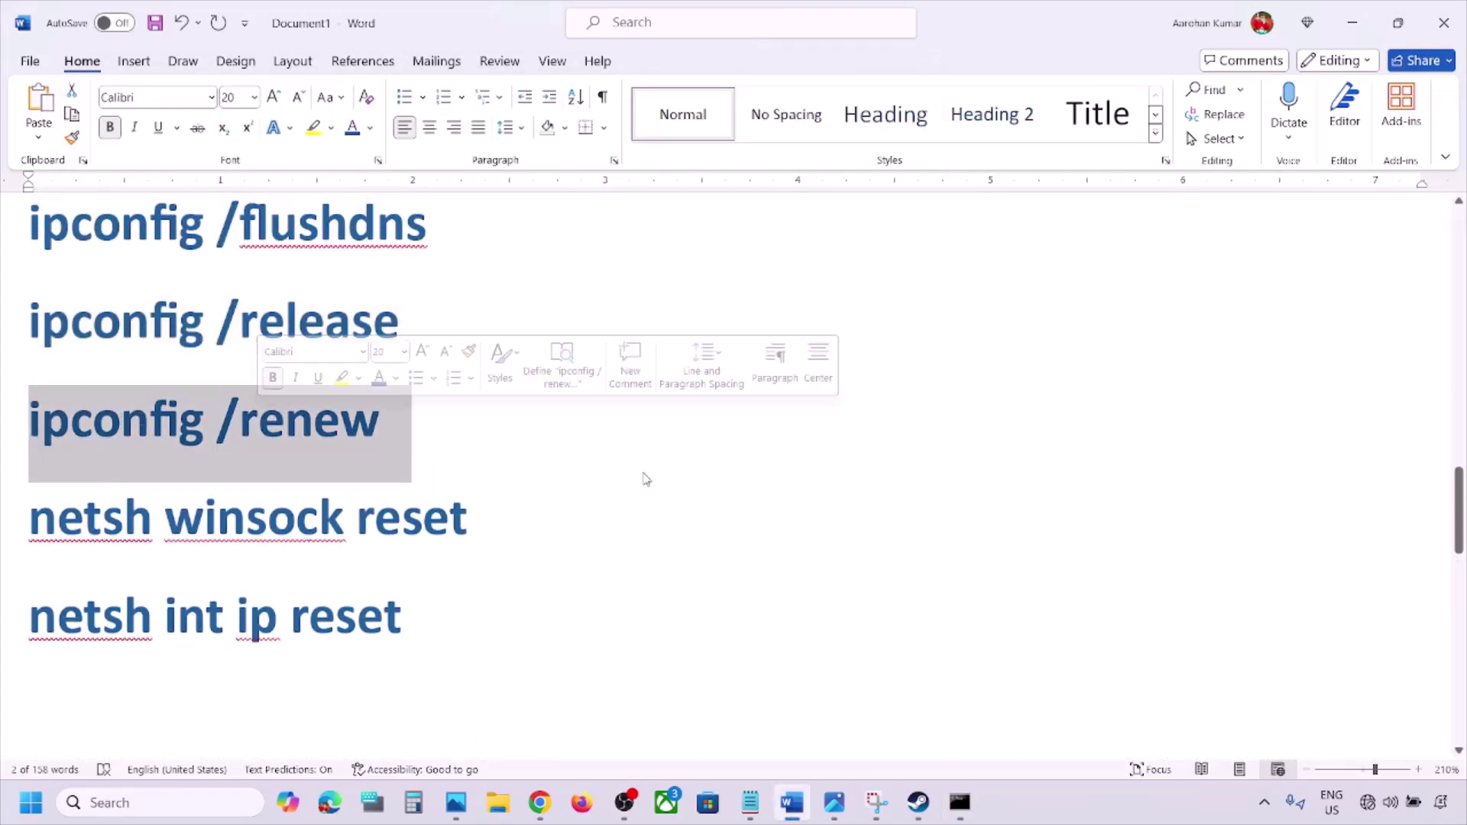
{"action": "left_click", "coordinate": [961, 818]}
{"action": "key", "text": "ctrl+v"}
{"action": "key", "text": "Return"}
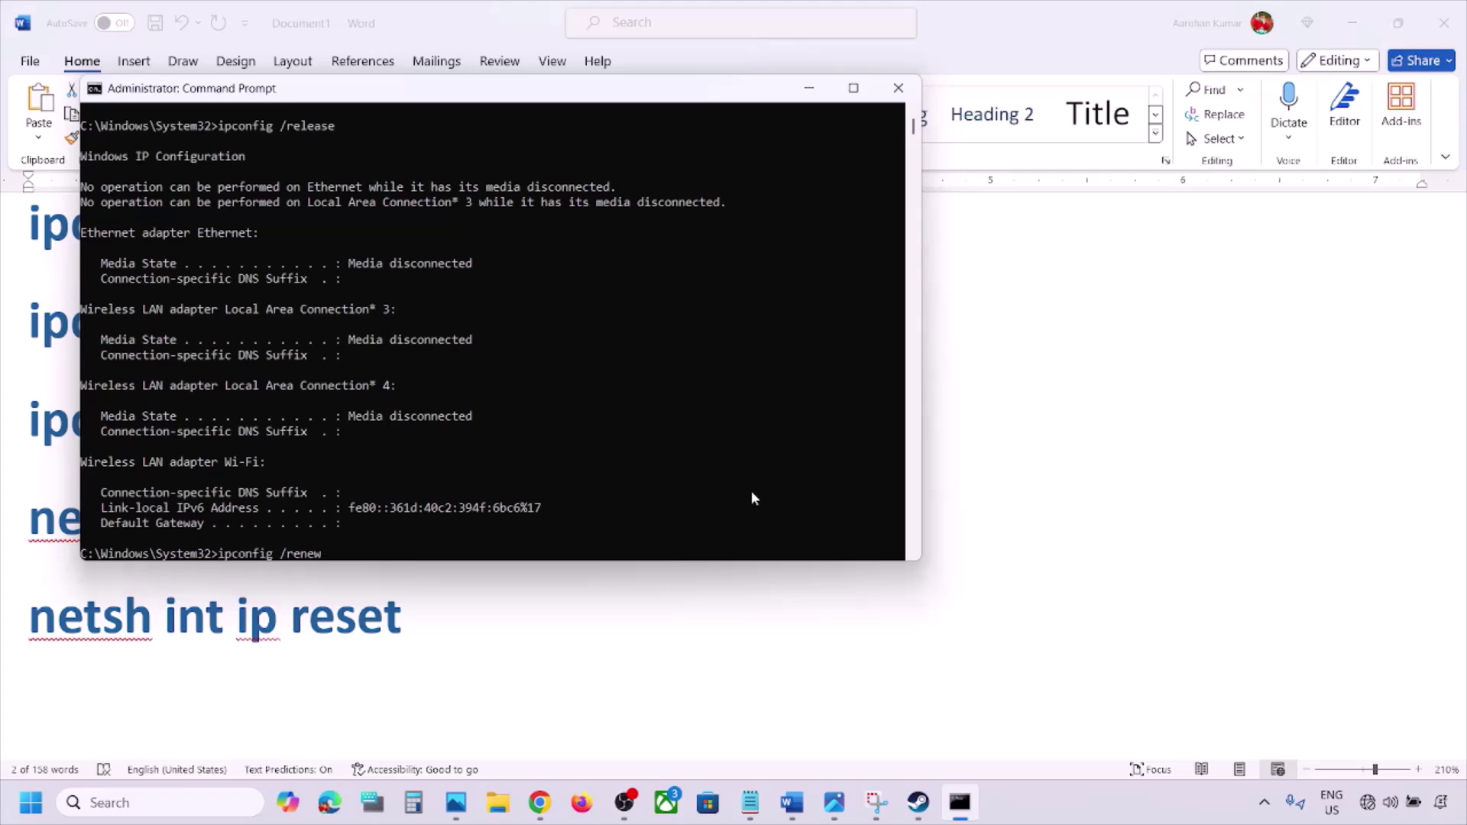
Step: Copy and run netsh winsock reset in Command Prompt
{"action": "key", "text": "alt+Tab"}
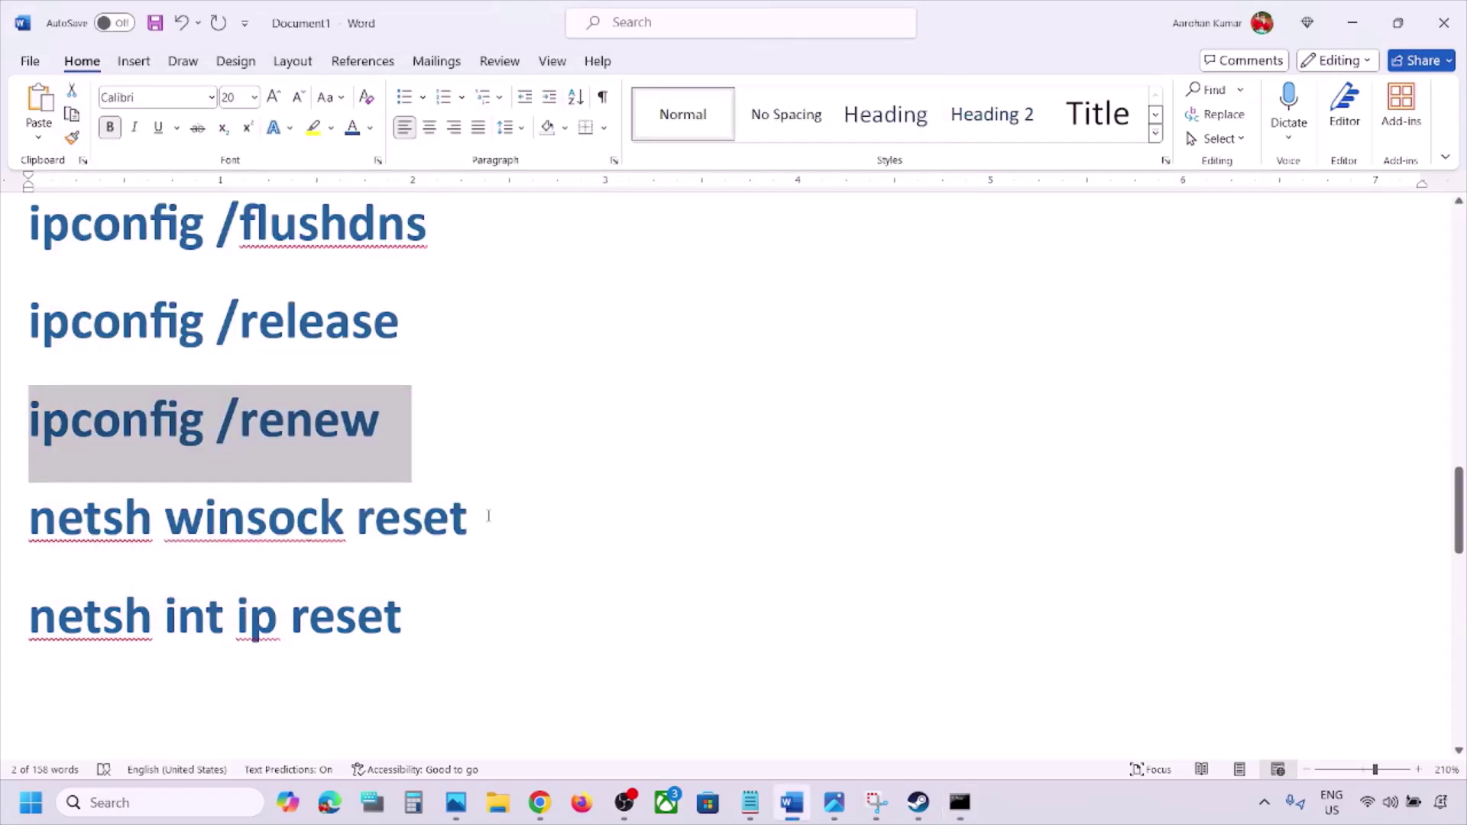
{"action": "left_click_drag", "start_coordinate": [489, 516], "coordinate": [60, 537]}
{"action": "key", "text": "ctrl+c"}
{"action": "left_click", "coordinate": [959, 810]}
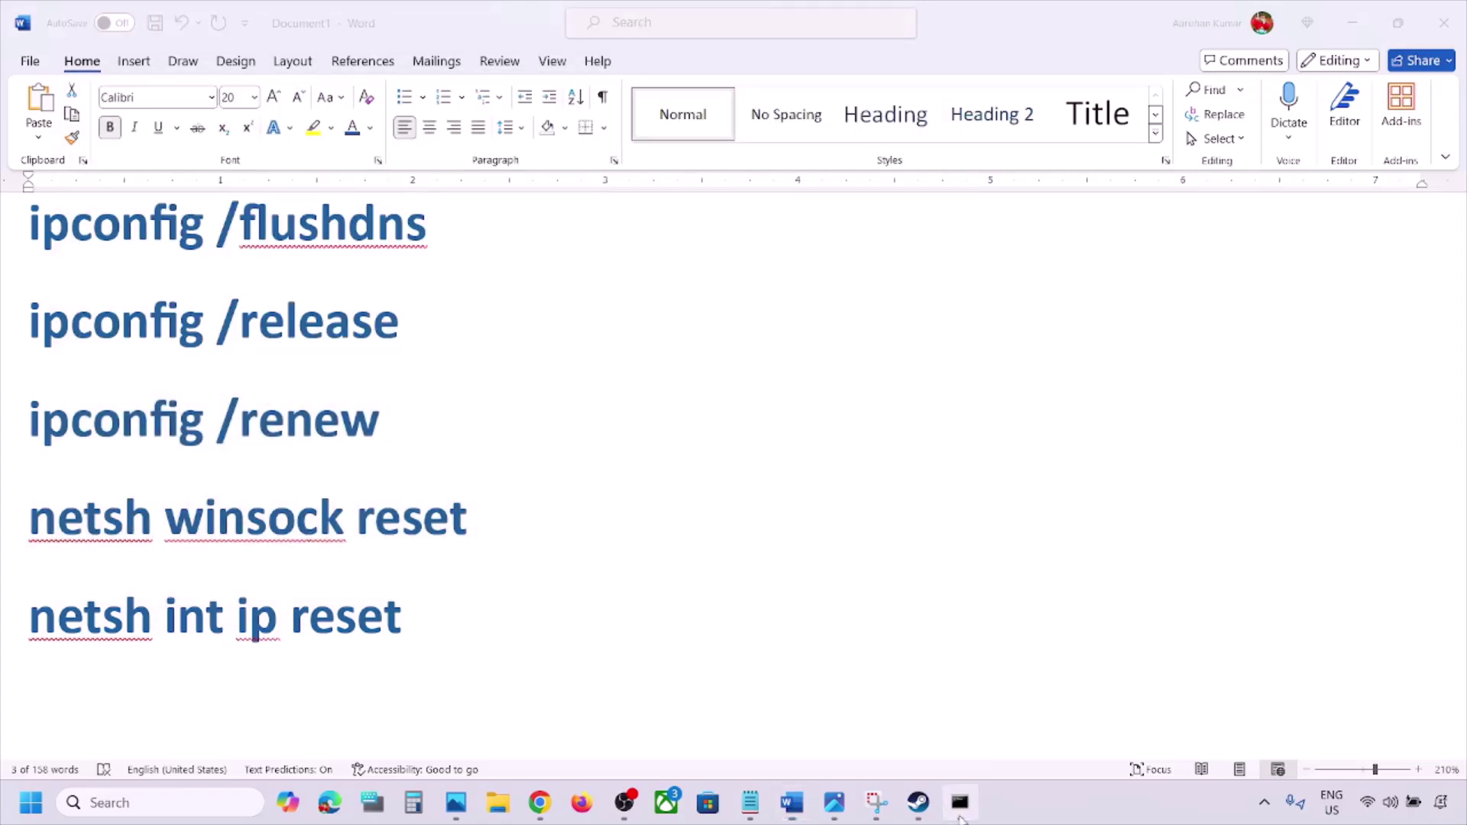
{"action": "key", "text": "ctrl+v"}
{"action": "key", "text": "Return"}
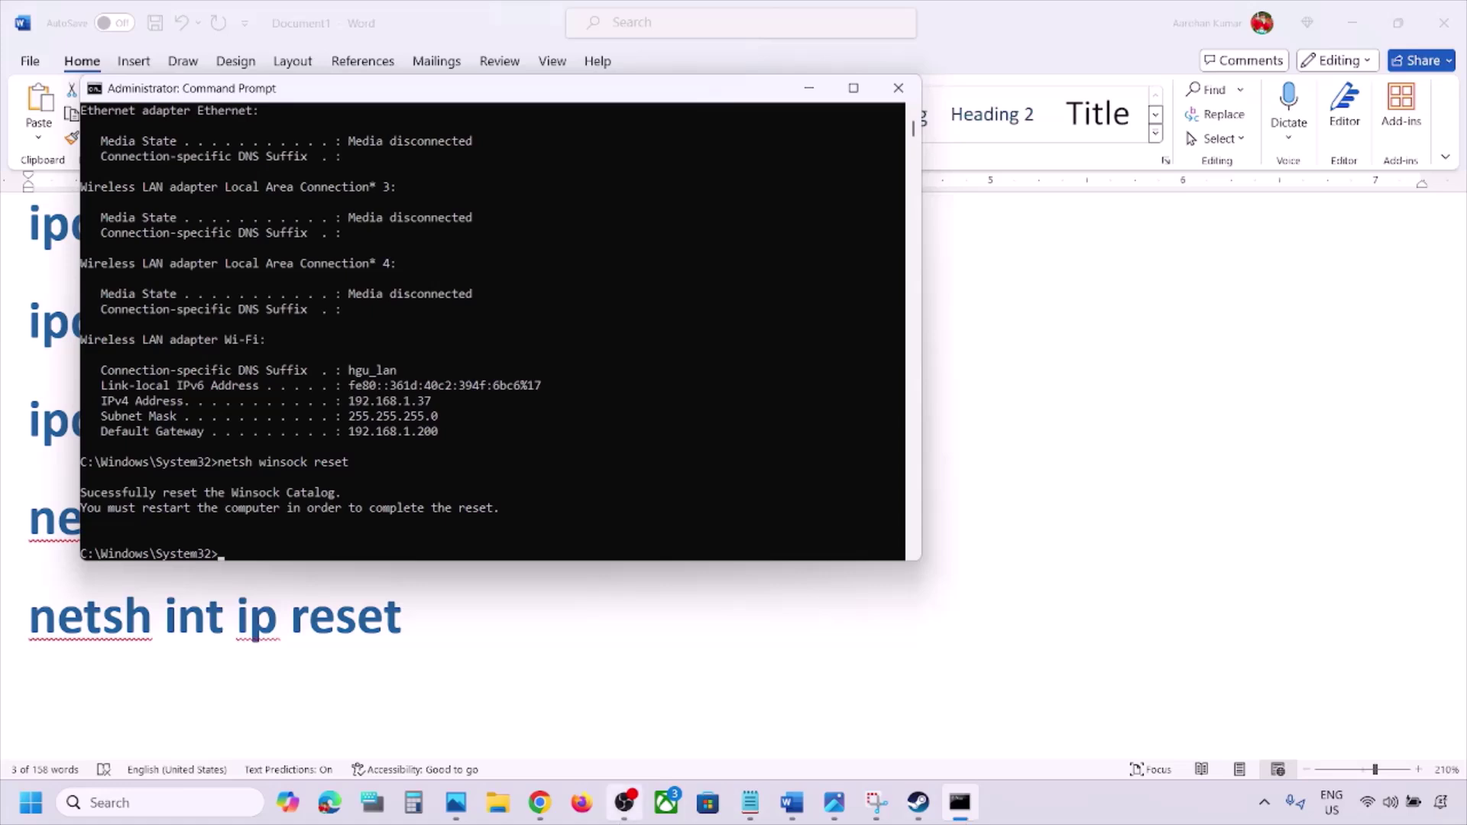
Step: Copy and run netsh int ip reset in Command Prompt
{"action": "key", "text": "alt+Tab"}
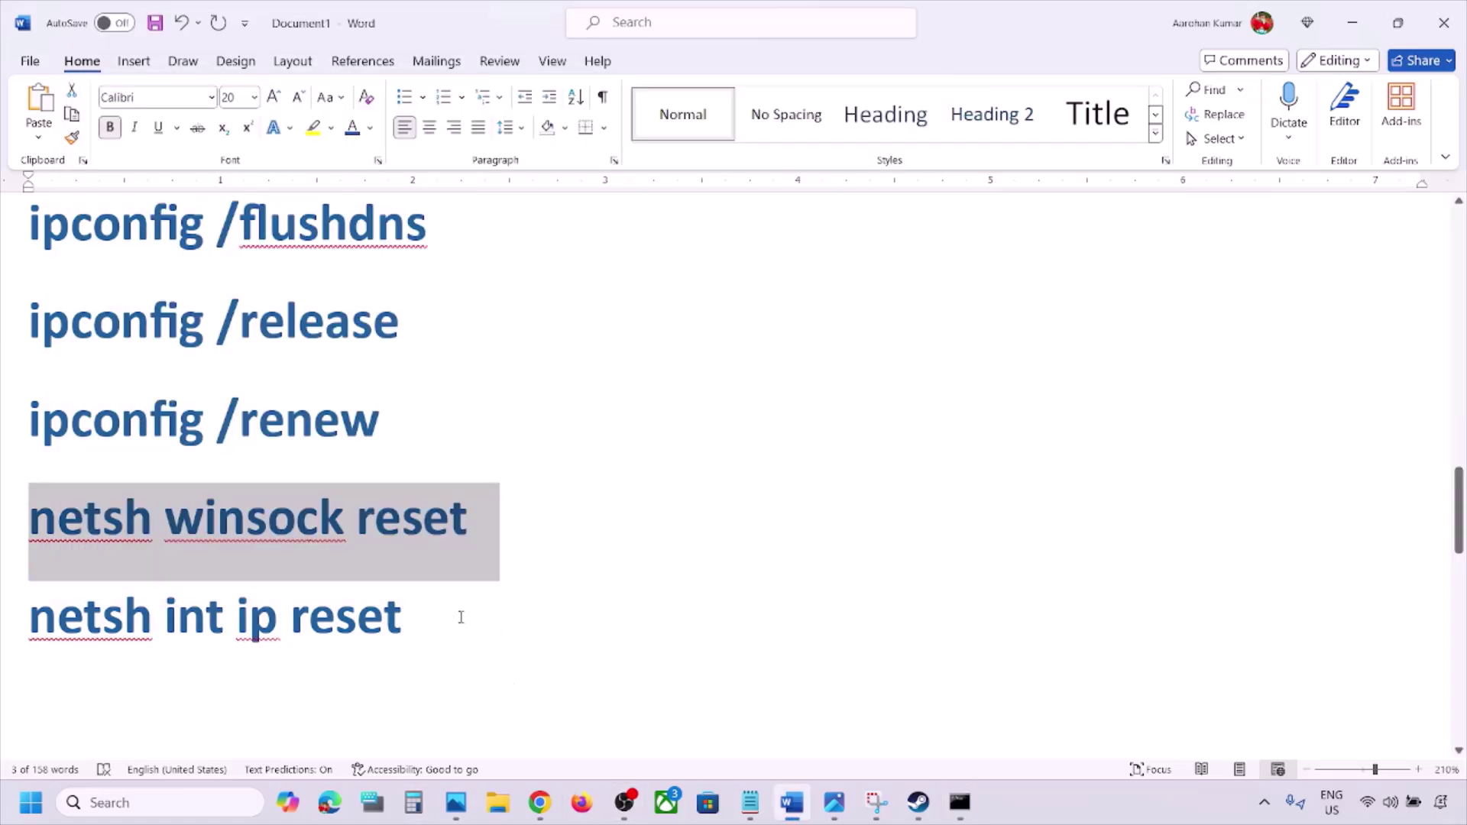
{"action": "left_click_drag", "start_coordinate": [461, 617], "coordinate": [91, 623]}
{"action": "key", "text": "ctrl+c"}
{"action": "left_click", "coordinate": [959, 803]}
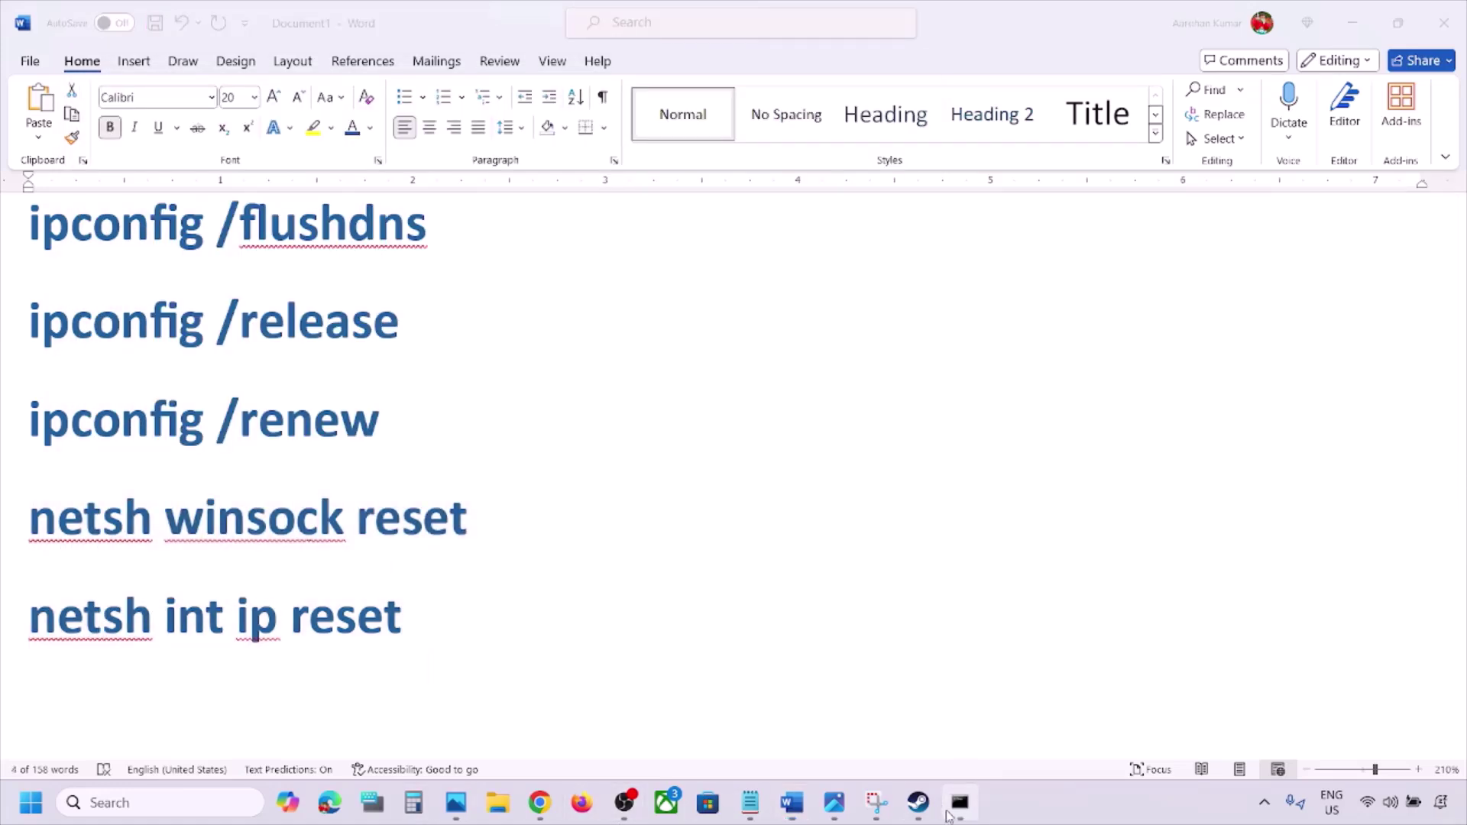
{"action": "right_click", "coordinate": [729, 532]}
{"action": "key", "text": "Return"}
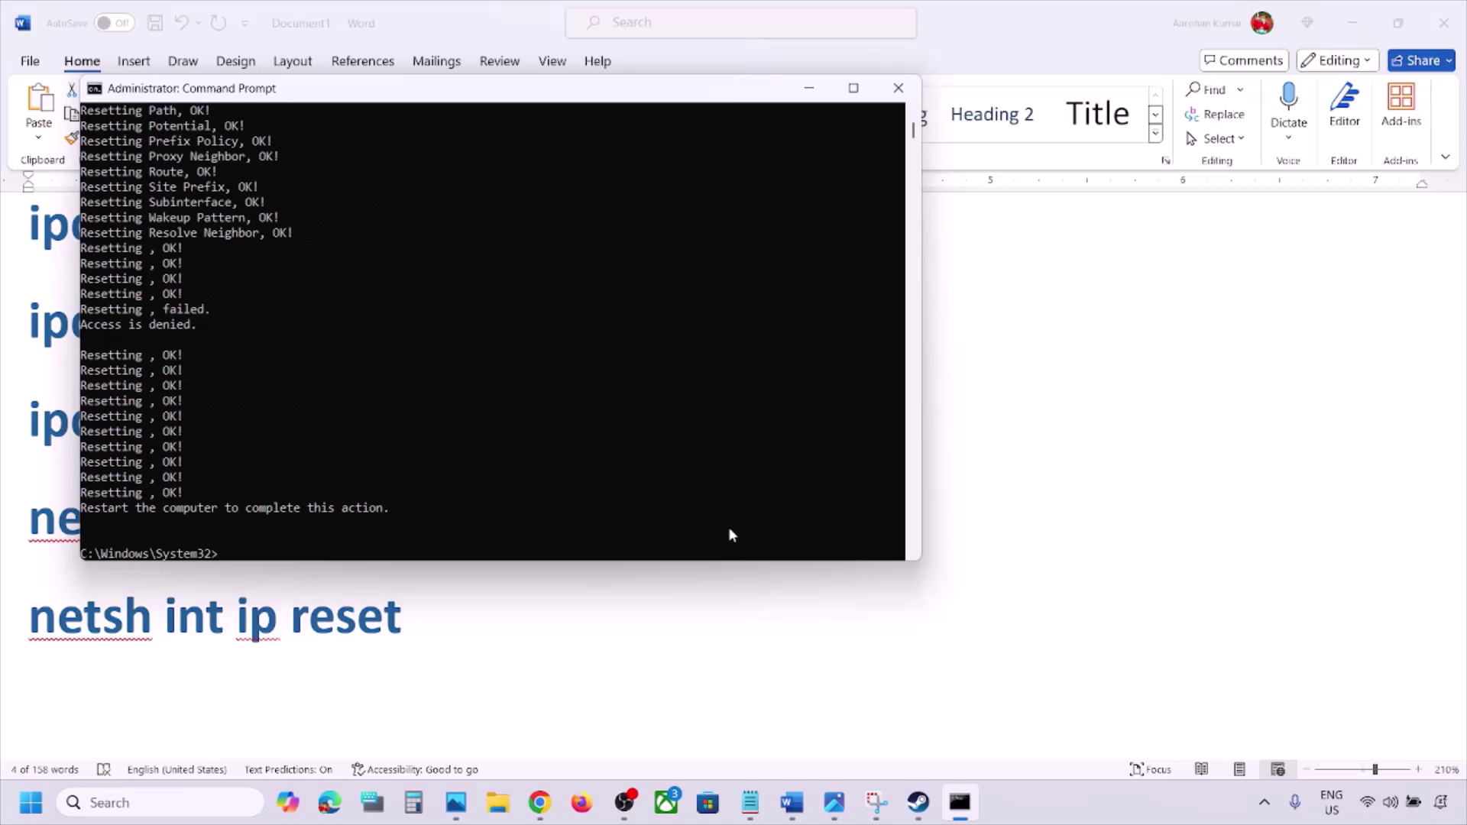